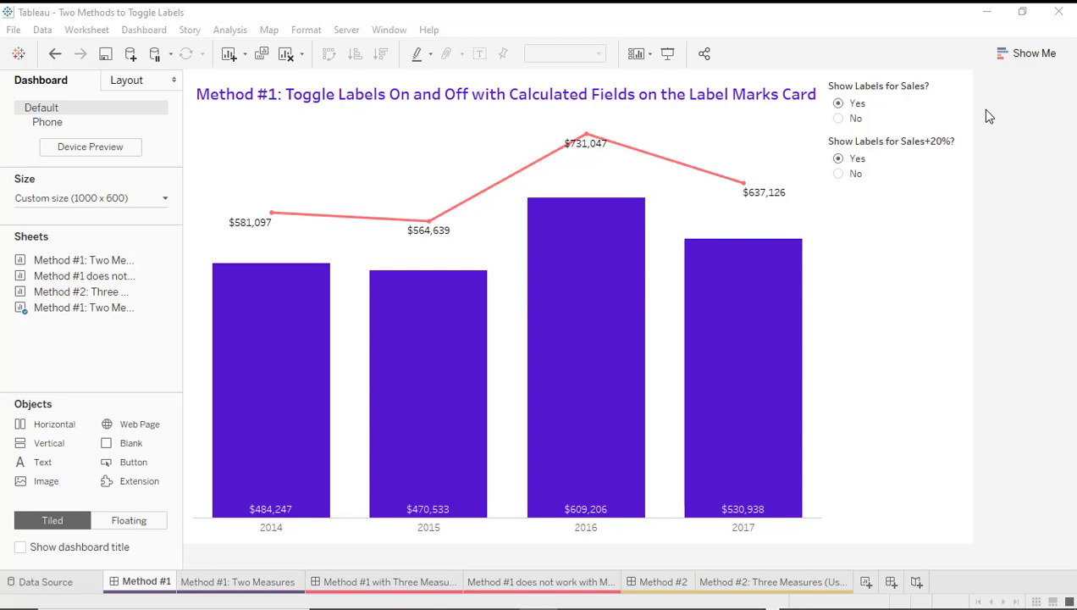
Toggle the dashboard's Sales bar labels off and back on, leaving them showing.
left_click(837, 123)
left_click(838, 118)
left_click(838, 102)
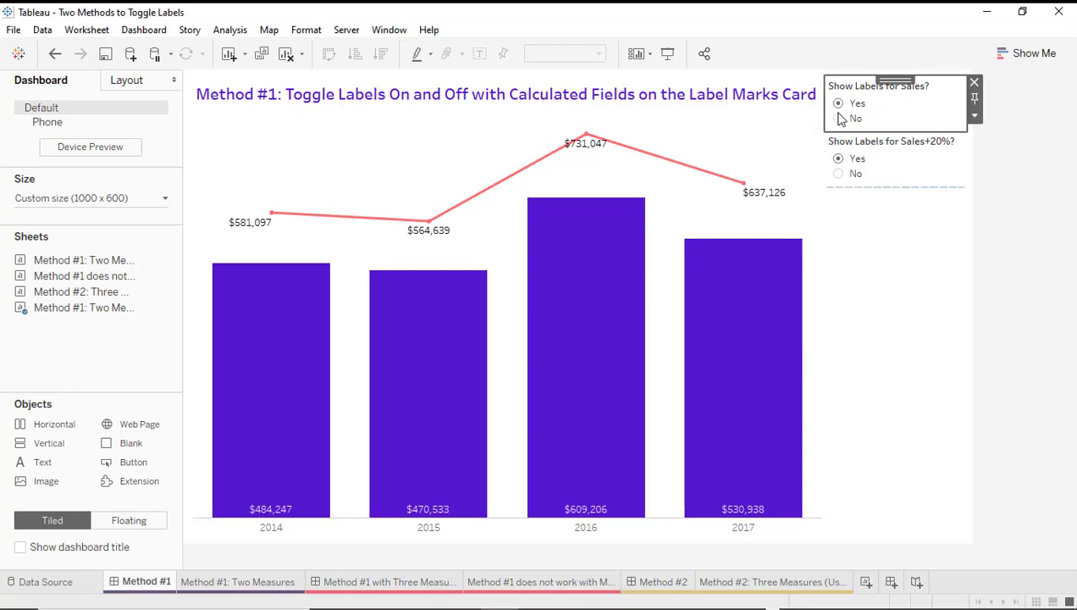
left_click(838, 119)
left_click(839, 103)
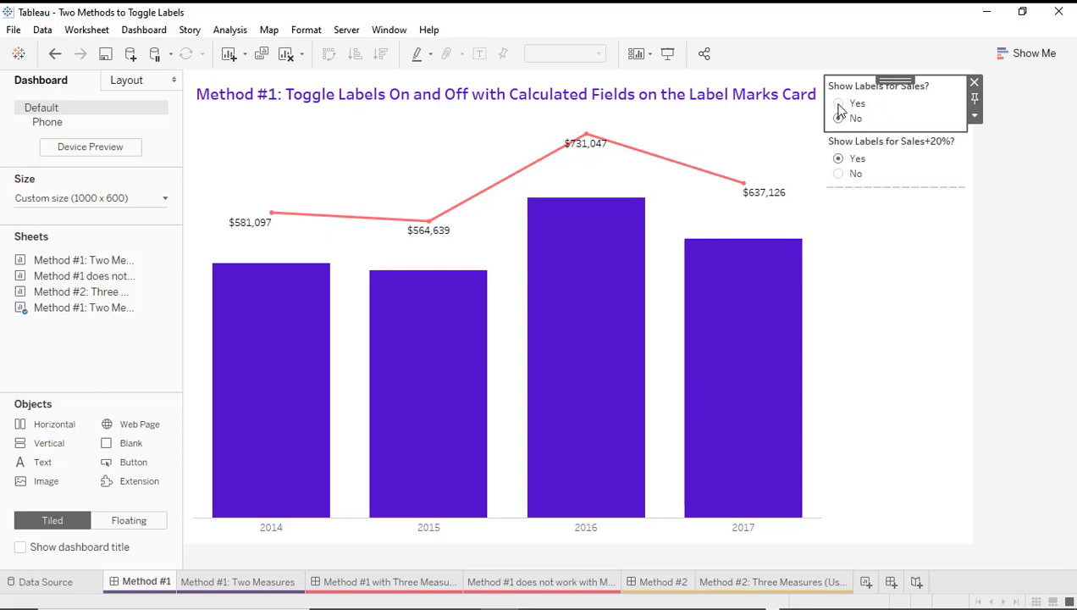
left_click(1000, 178)
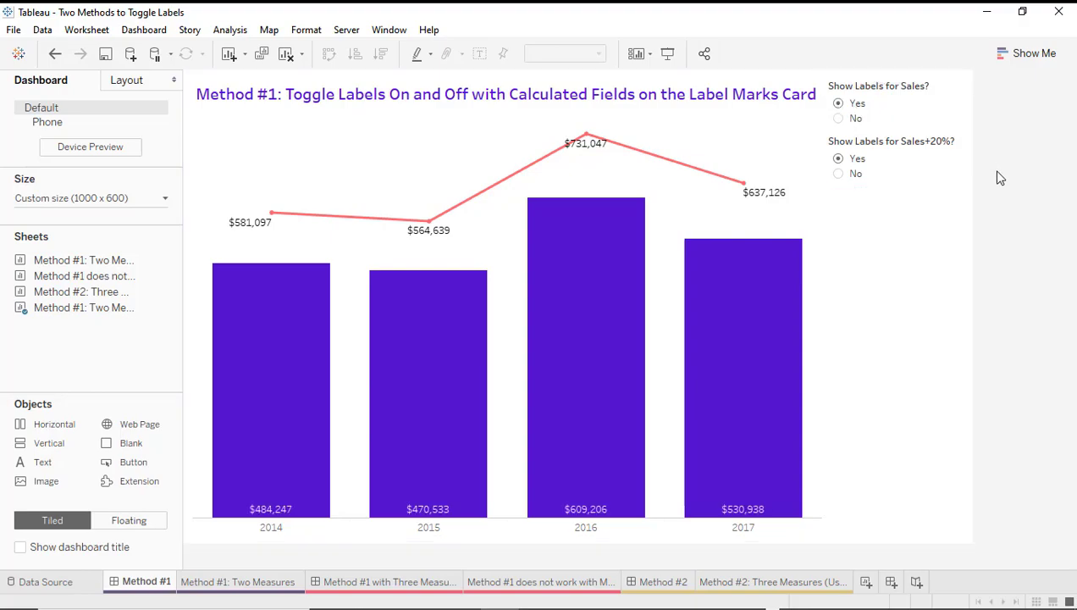
Leave the Sales+20% line labels on No and switch to the Method #1: Two Measures worksheet.
left_click(839, 175)
left_click(838, 160)
left_click(838, 173)
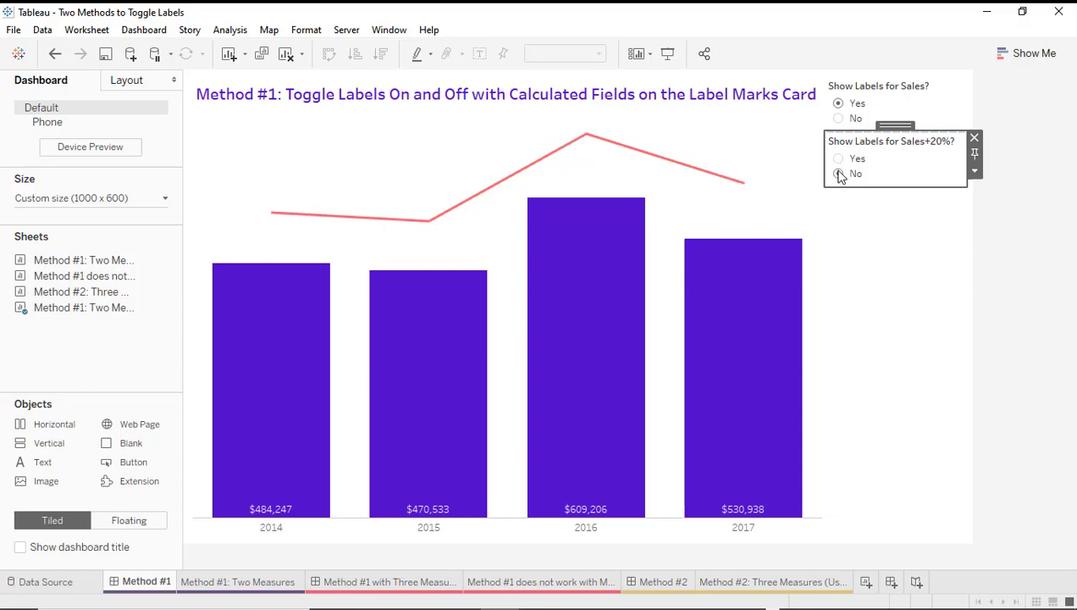
left_click(1025, 237)
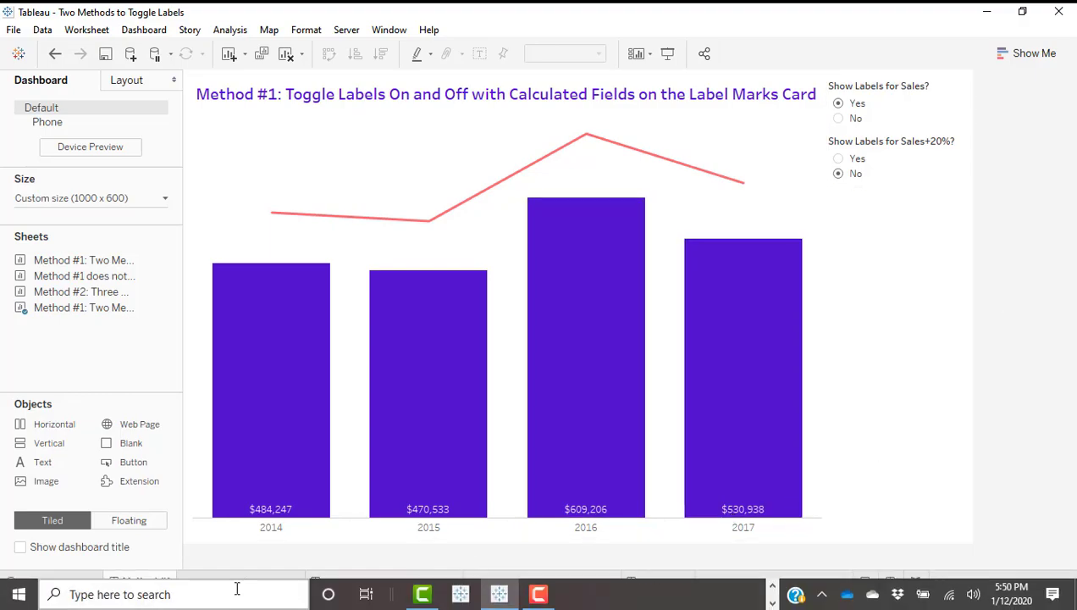
left_click(243, 582)
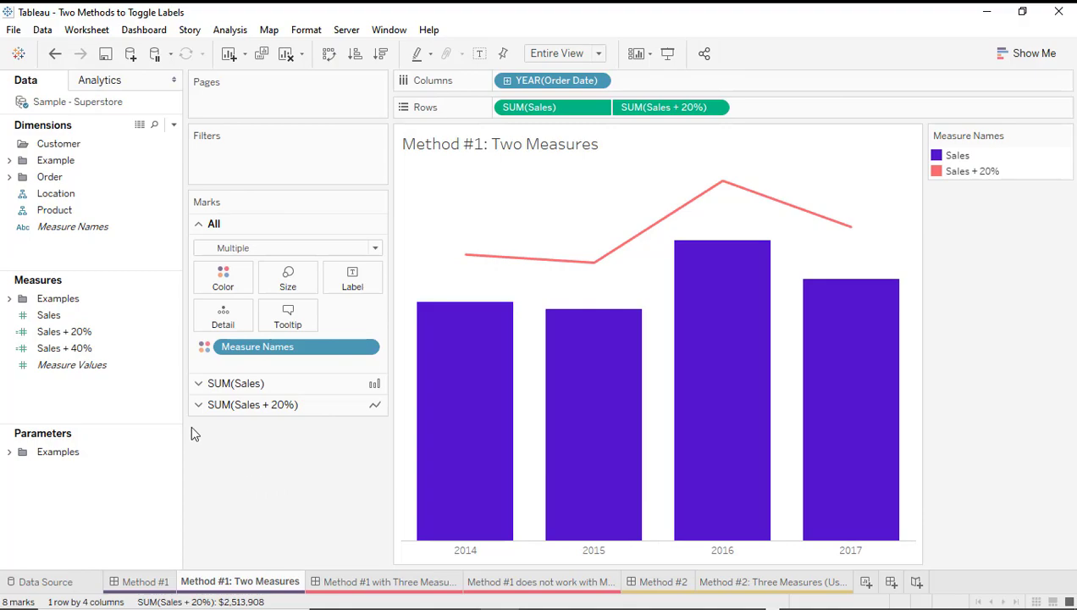
Create a new parameter named Show Sales? with the Boolean data type.
left_click(173, 126)
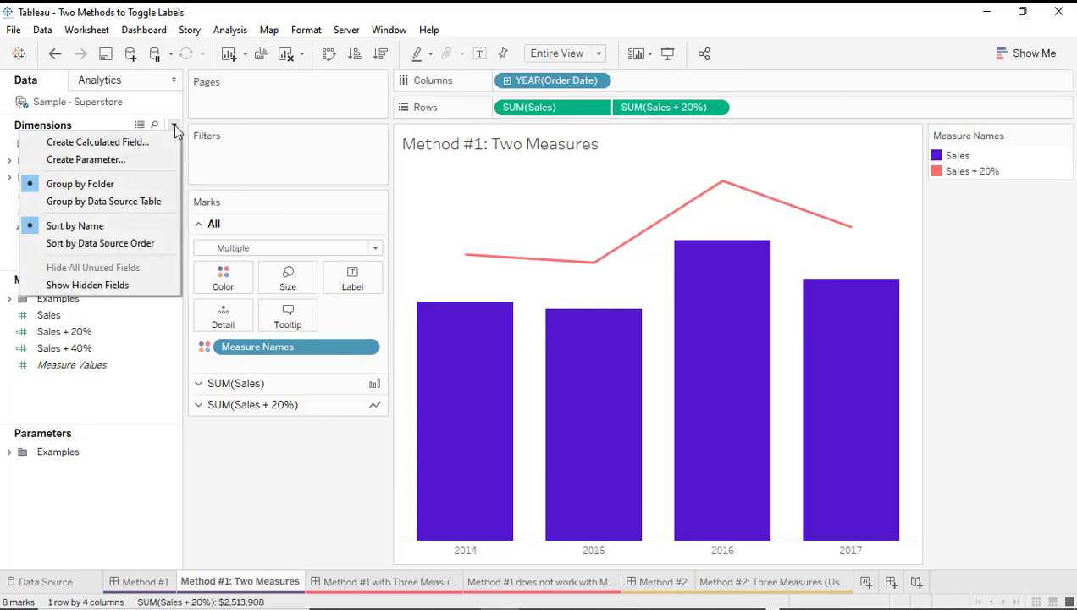
left_click(151, 155)
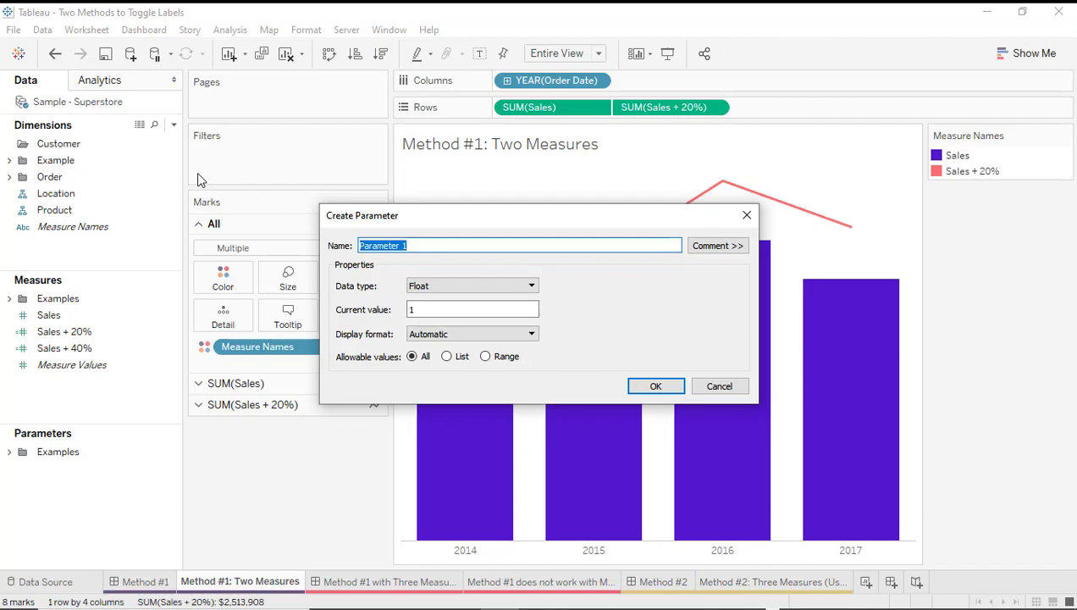
key("BackSpace")
type("Show Sales?")
left_click(439, 286)
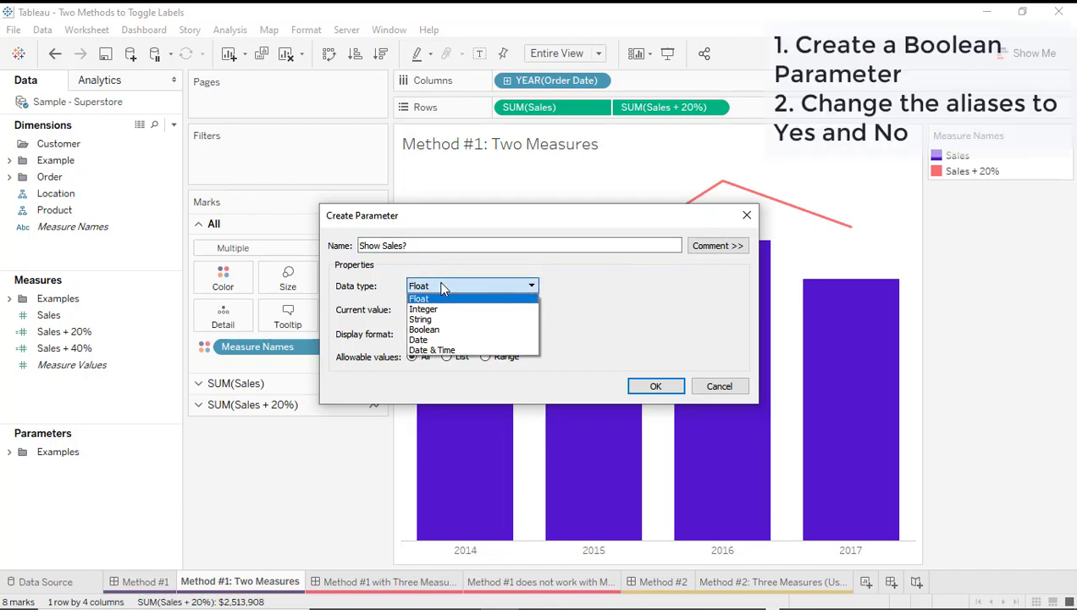
left_click(435, 329)
Alias True as Yes and False as No, and confirm the parameter.
left_click(387, 403)
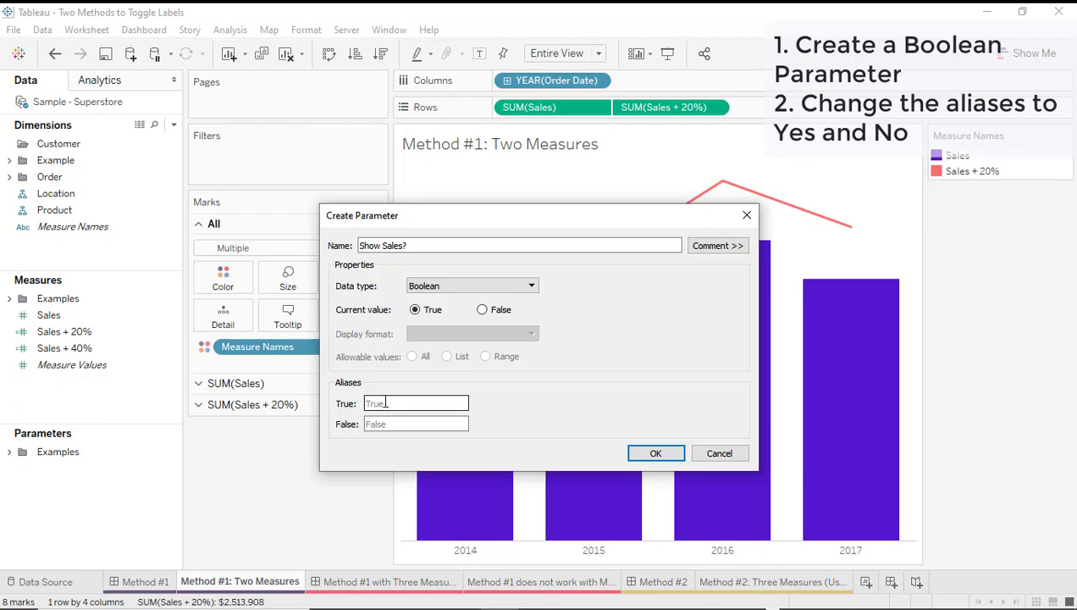
type("Yes")
key("Tab")
type("No")
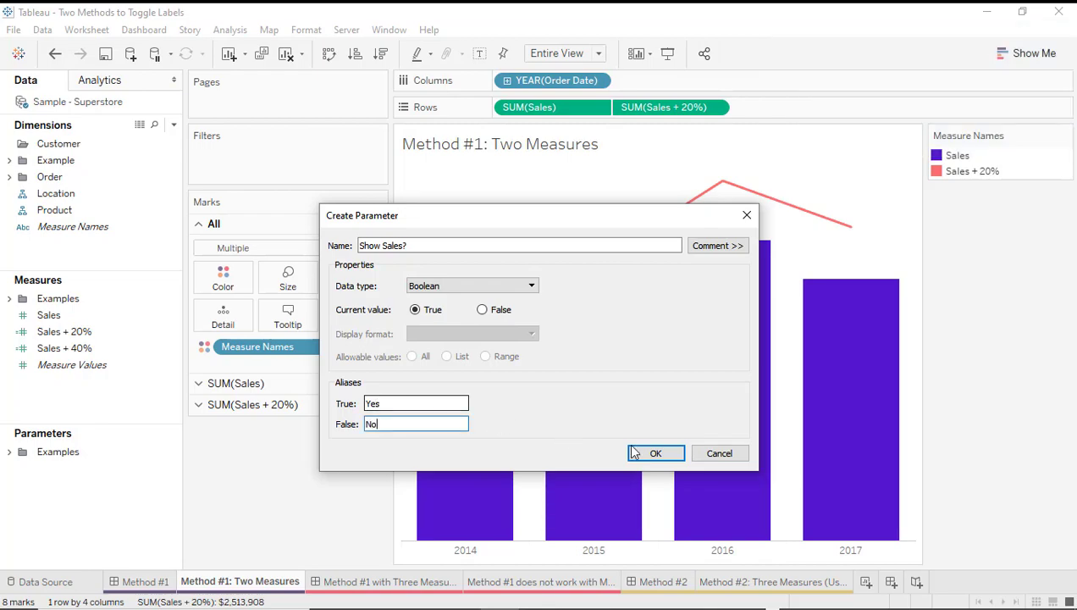
left_click(656, 453)
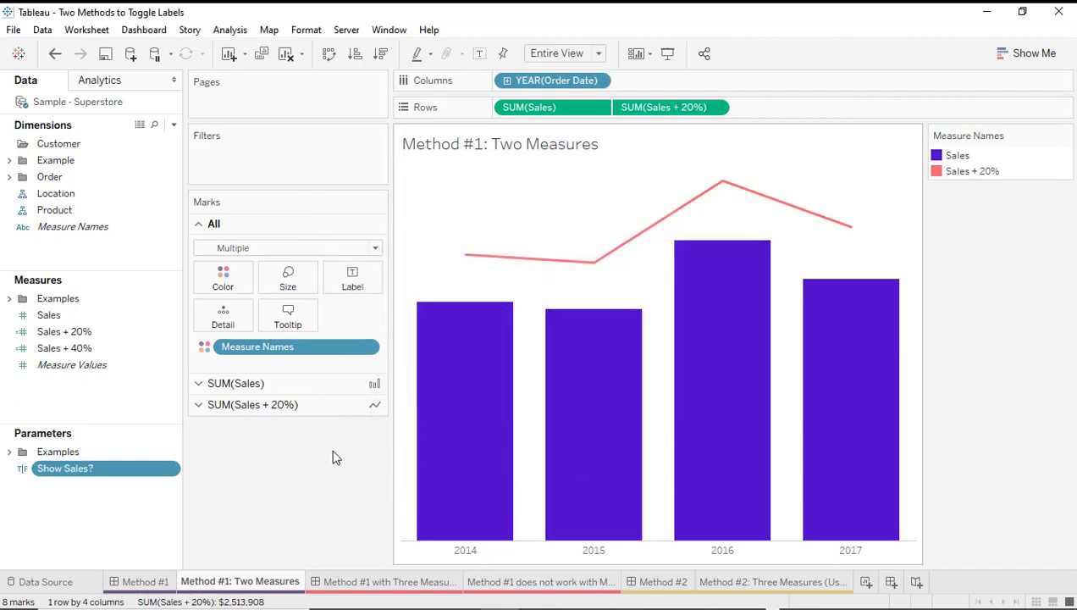
left_click(172, 471)
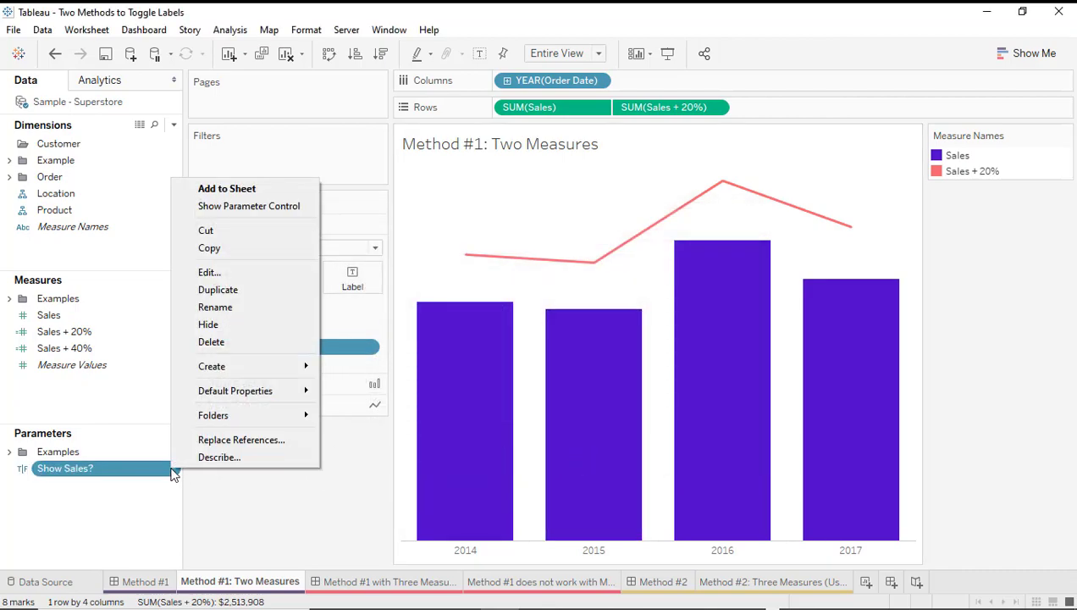
Duplicate the Show Sales? parameter and rename the copy Show Sales+20%?
left_click(231, 294)
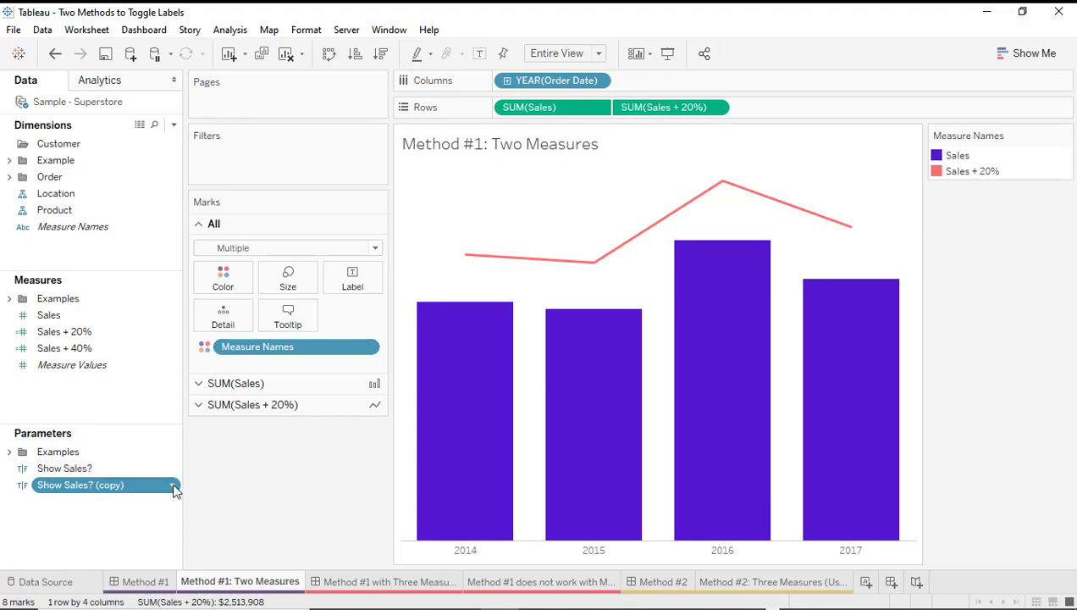
left_click(174, 488)
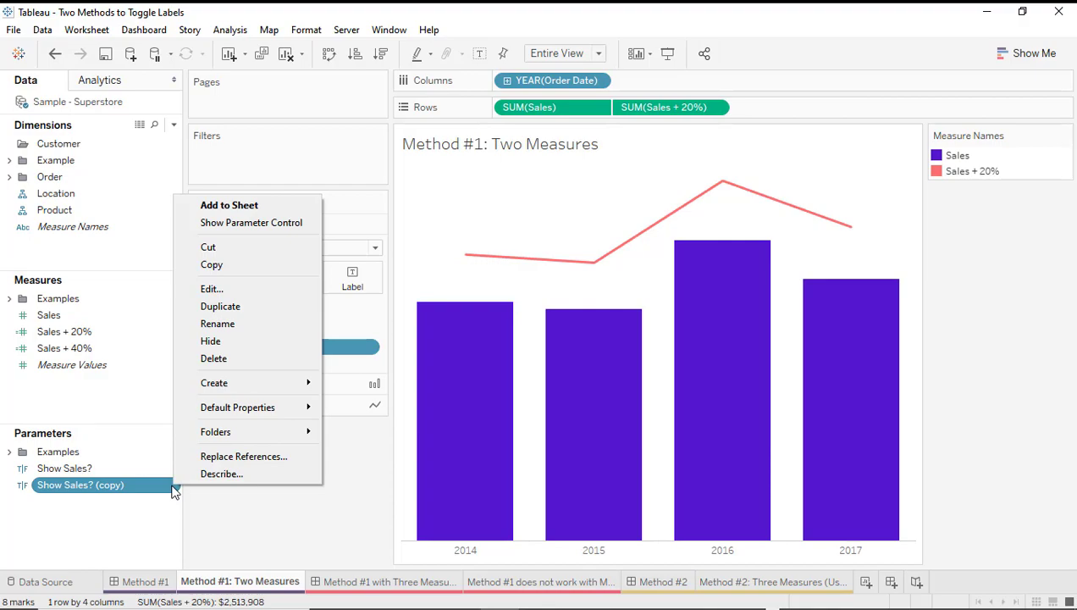
left_click(240, 289)
key("BackSpace")
type("Sales")
key("BackSpace")
key("BackSpace")
key("BackSpace")
key("BackSpace")
type("how Sales+20")
key("BackSpace")
key("BackSpace")
type("20%?")
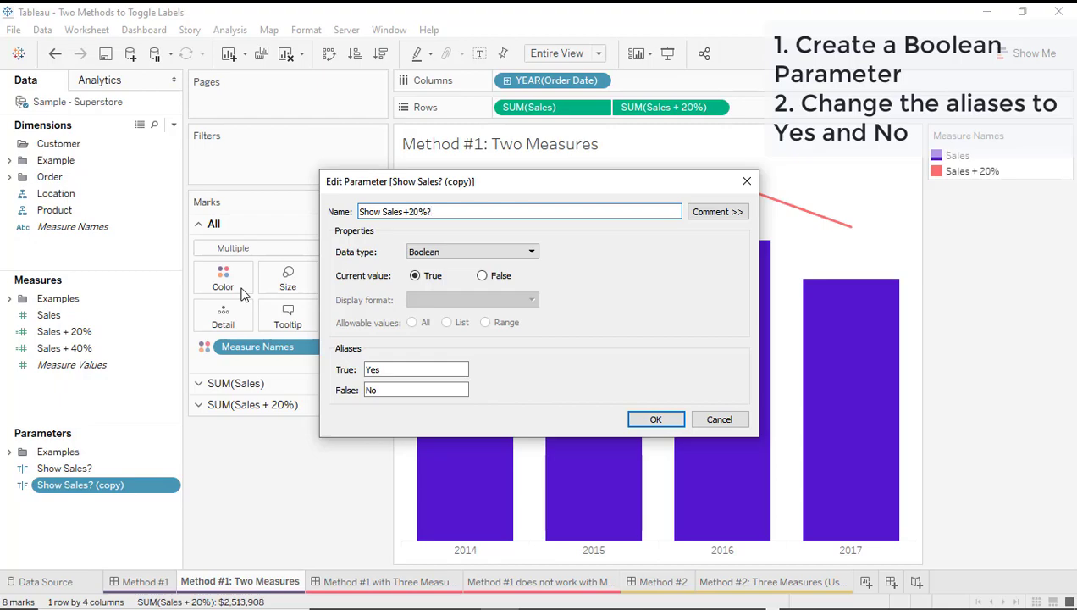
left_click(645, 416)
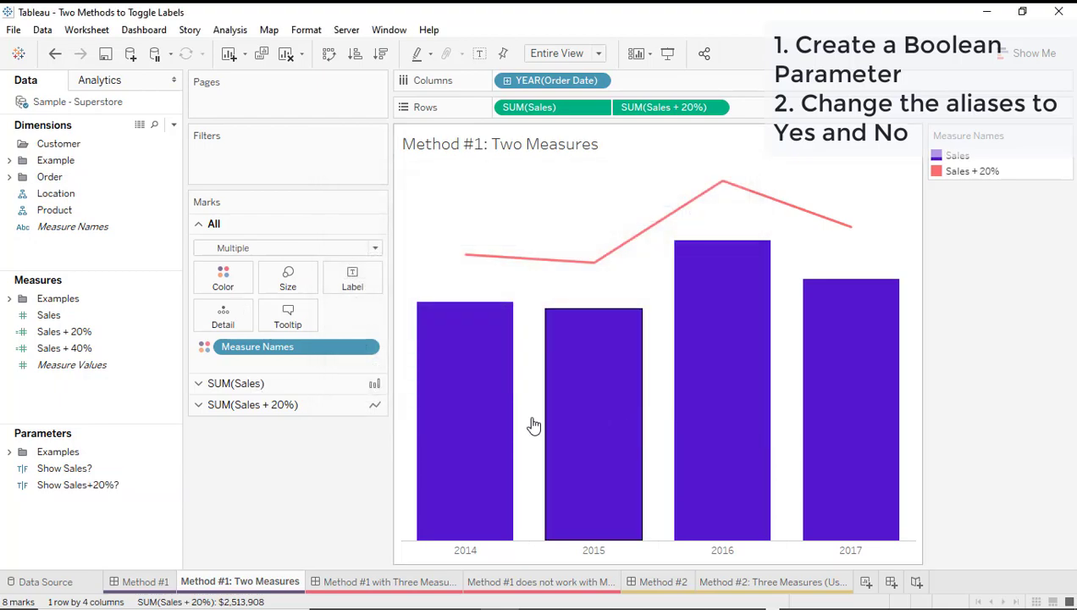
left_click(165, 470)
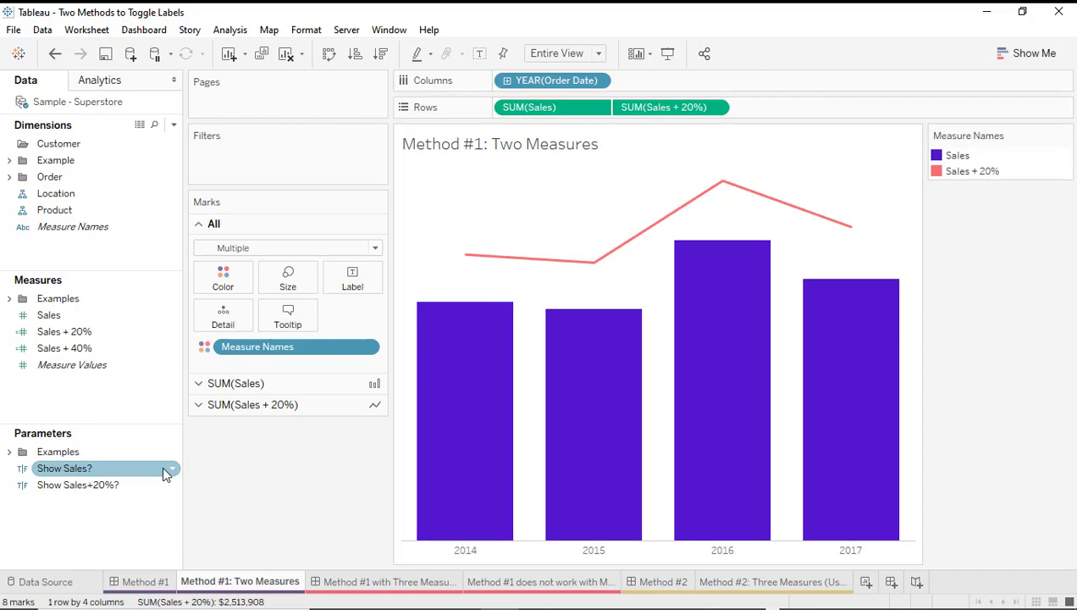
Show parameter controls for Show Sales? and Show Sales+20%? on the worksheet.
right_click(164, 470)
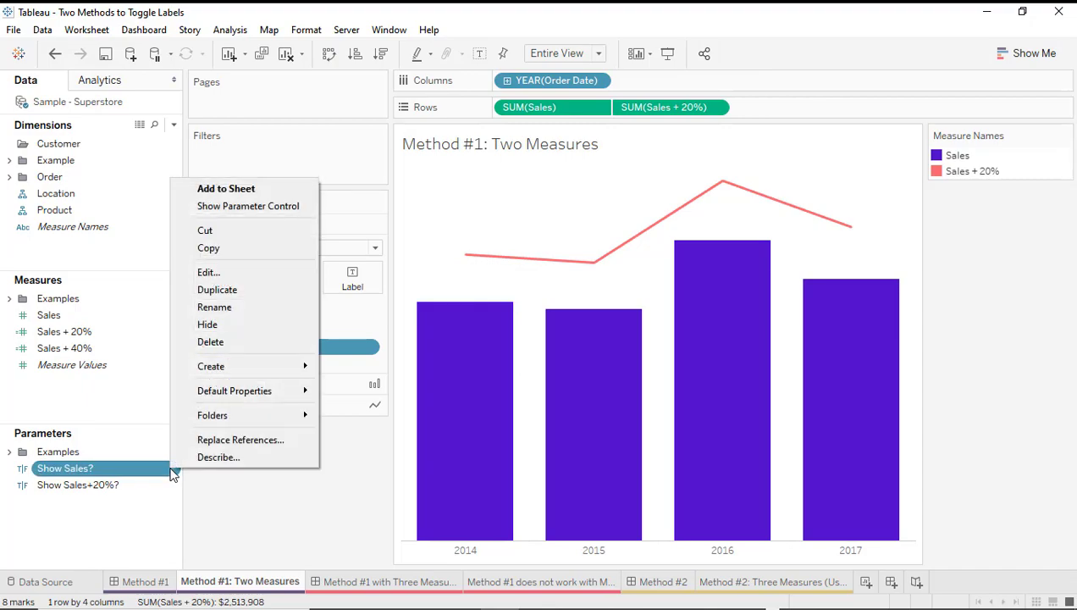
left_click(225, 208)
right_click(174, 485)
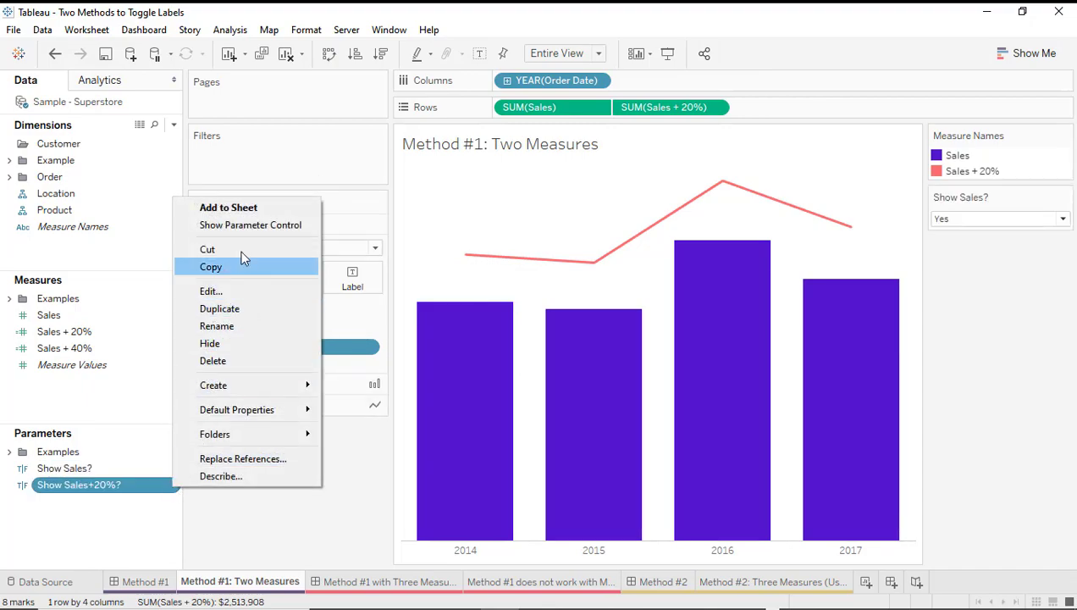
left_click(243, 225)
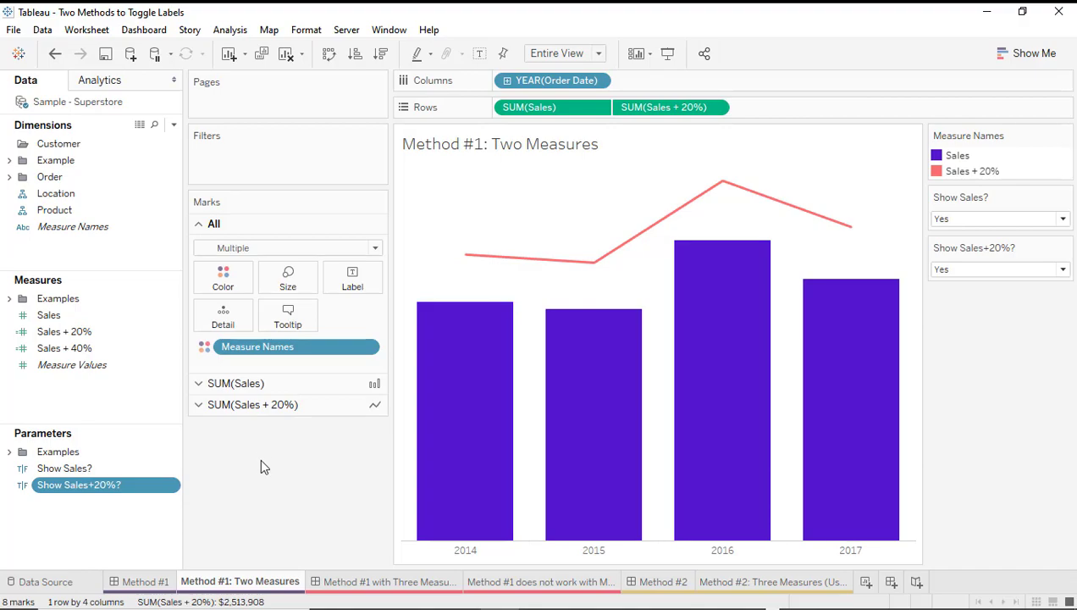
Display both parameter controls as Yes/No single value lists.
left_click(1066, 198)
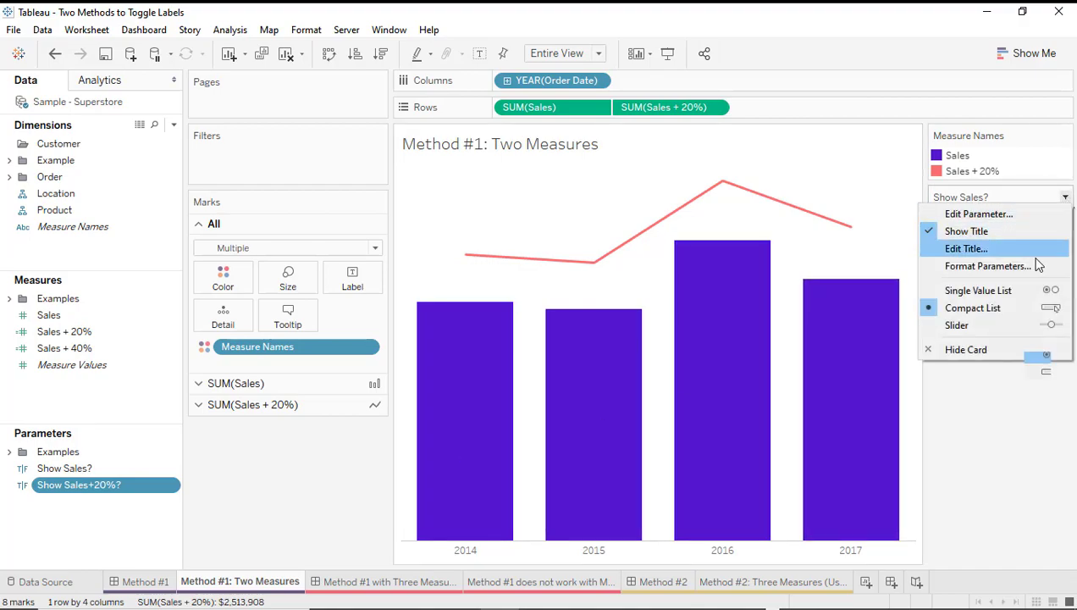
left_click(1026, 290)
left_click(1066, 263)
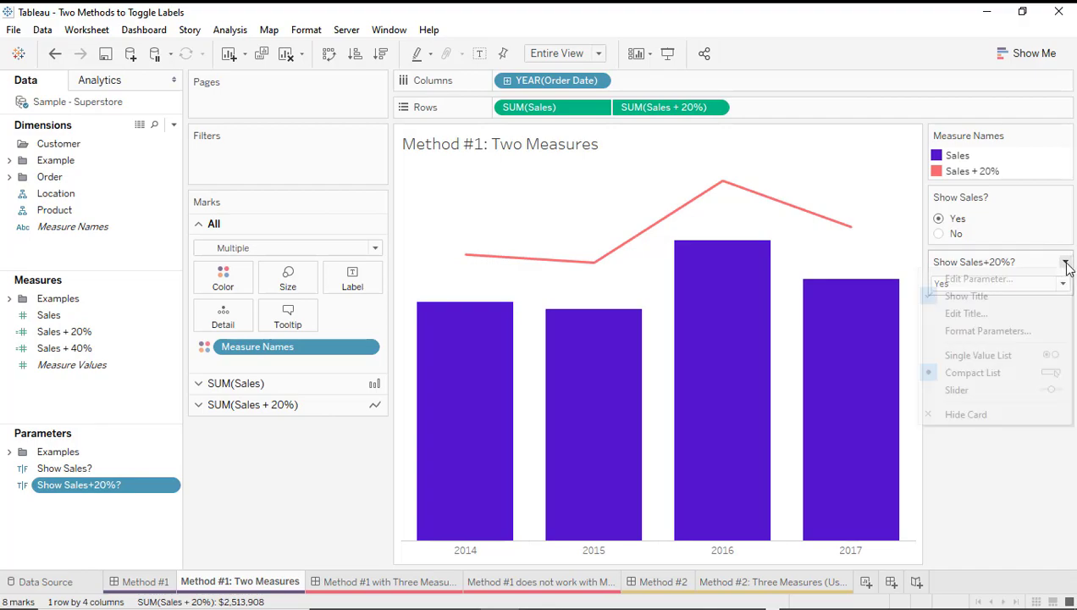
left_click(986, 356)
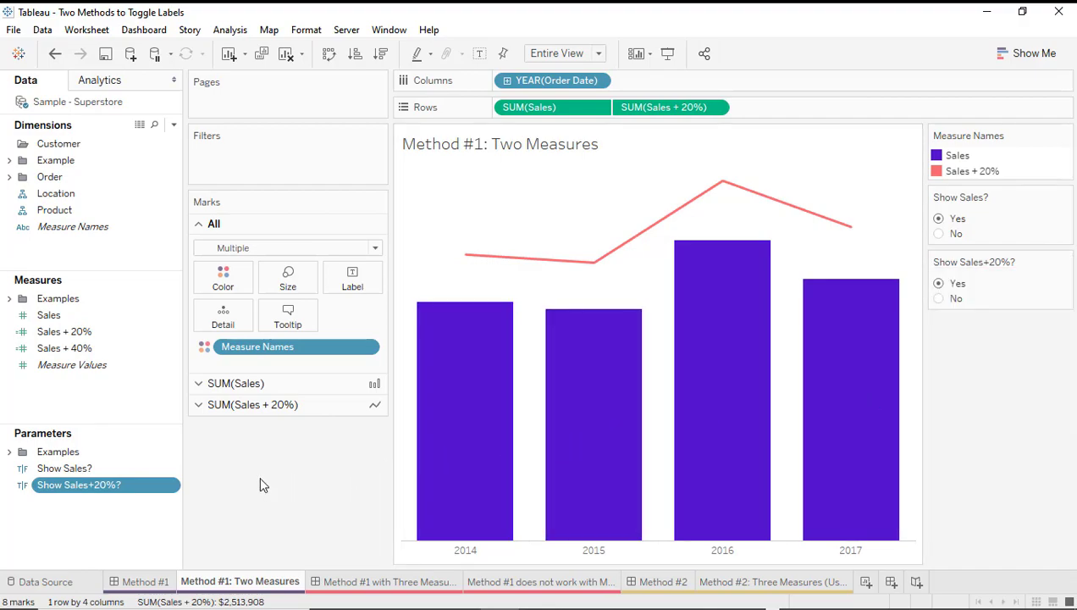
left_click(174, 127)
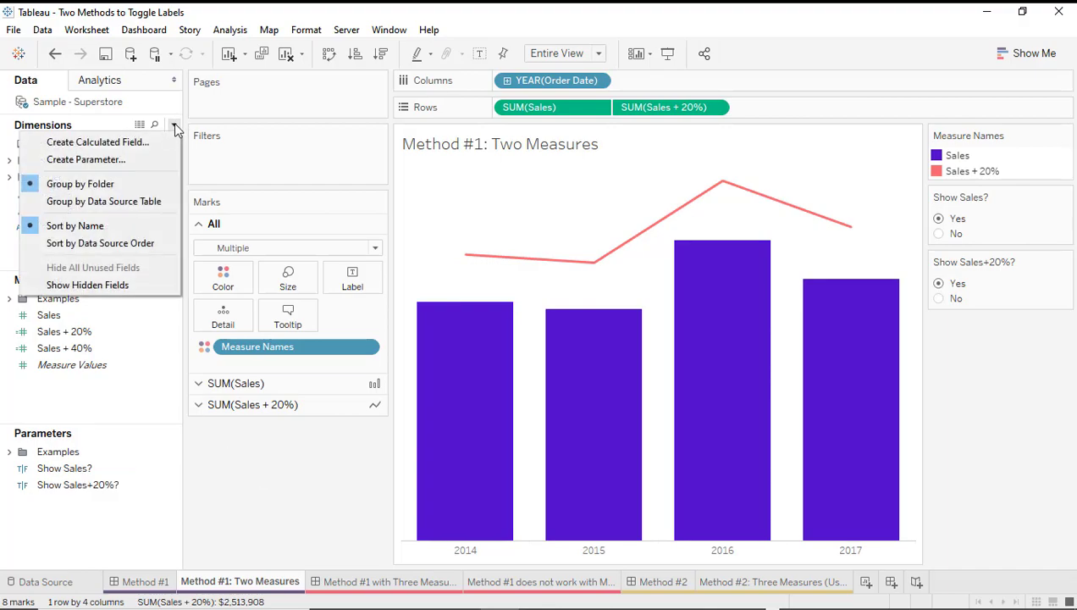
Create a new calculated field named Show Sales?
left_click(149, 141)
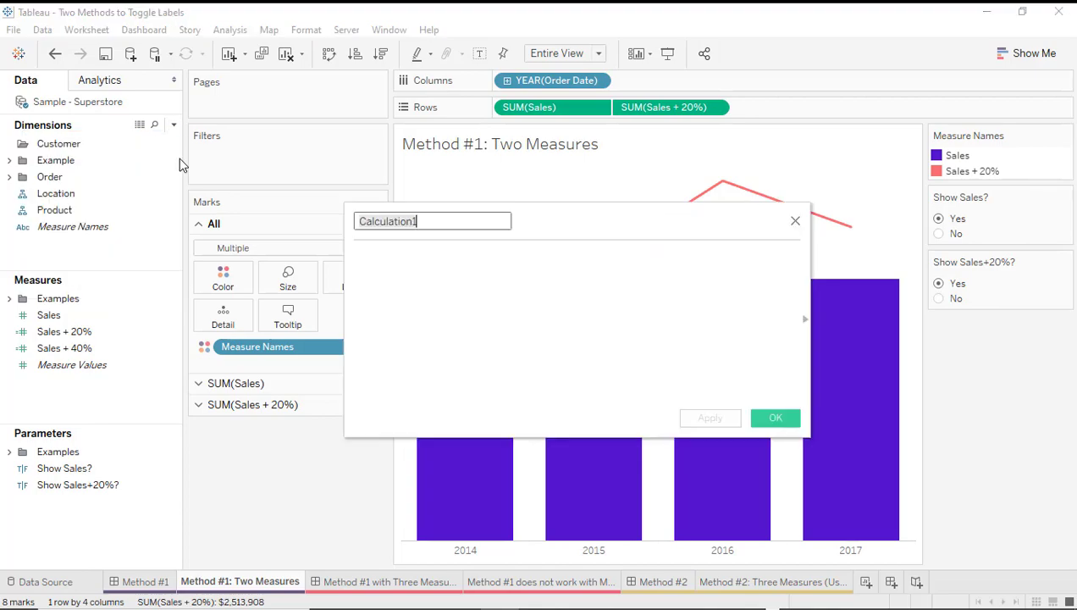
key("BackSpace")
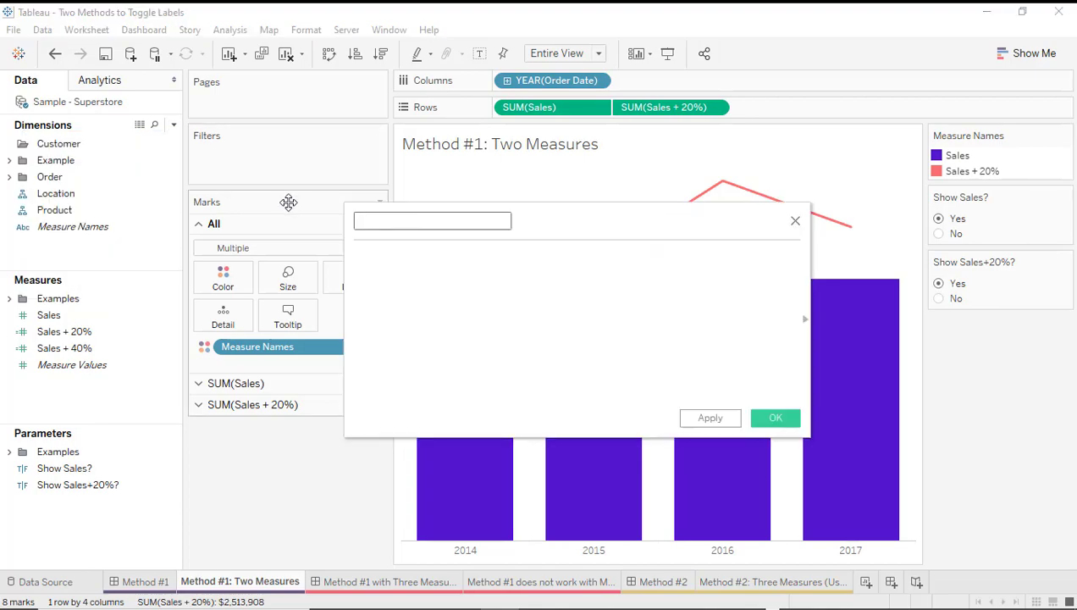
type("Show Sales")
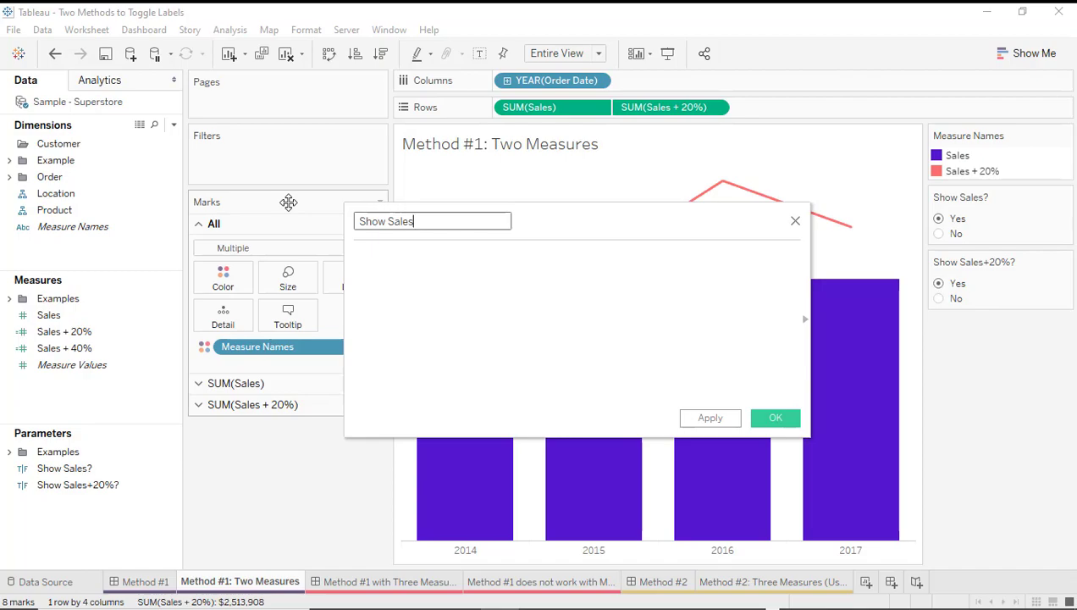
type("?")
key("Tab")
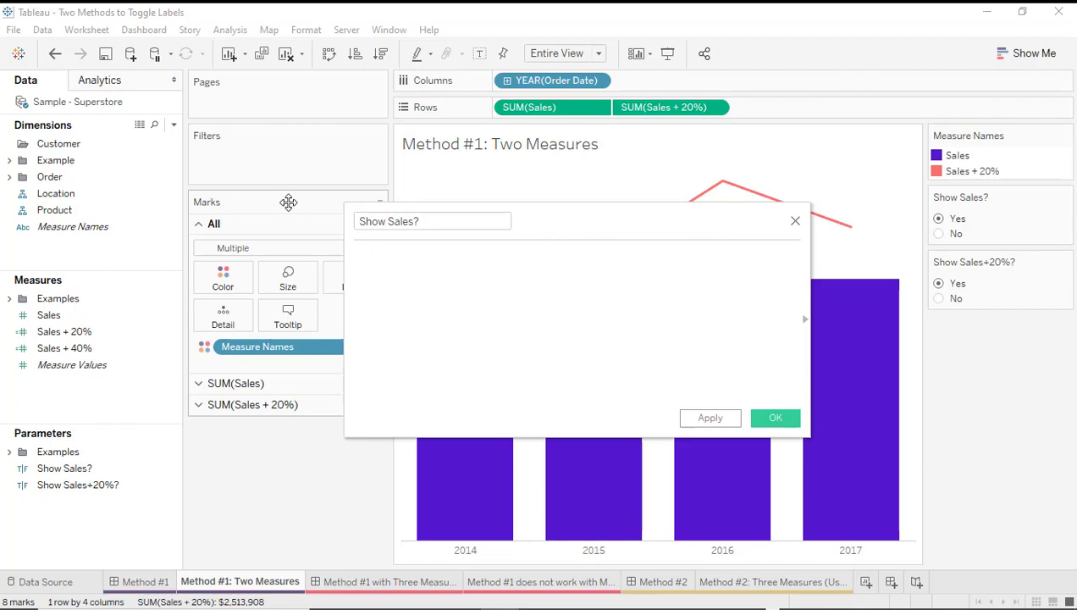
Enter the formula IF [Show Sales?] THEN [Sales] ELSE NULL END and save the calculation.
type("IF ")
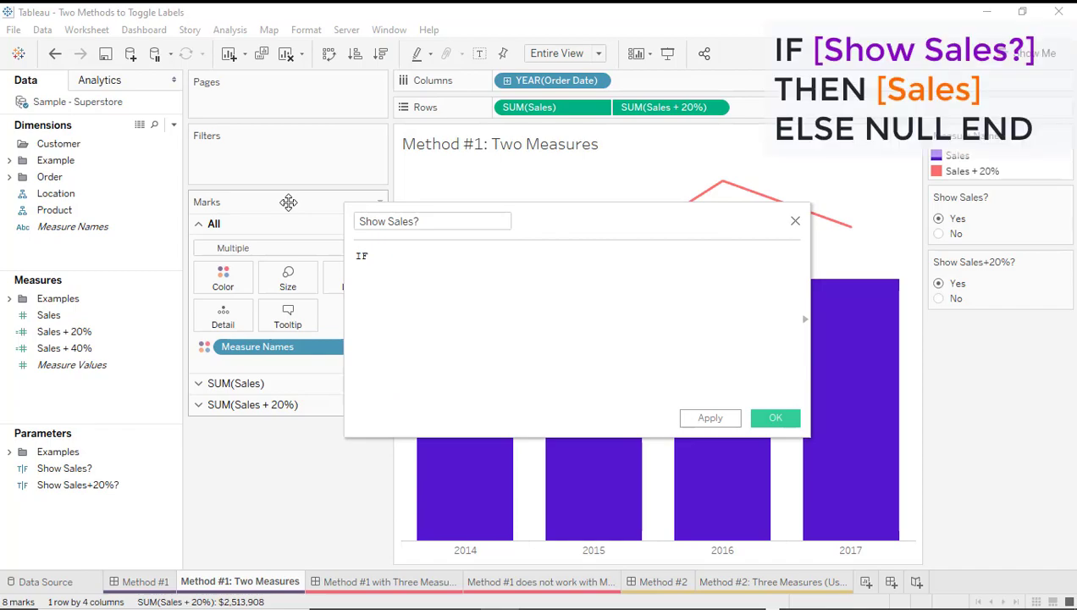
type("show")
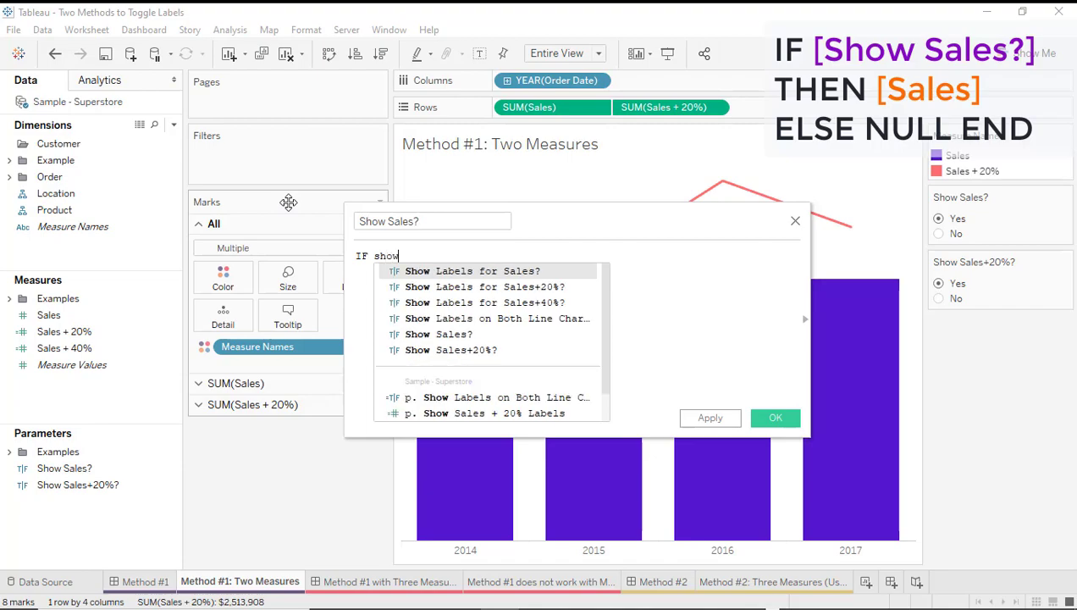
key("Down")
key("Down")
key("Down")
key("Down")
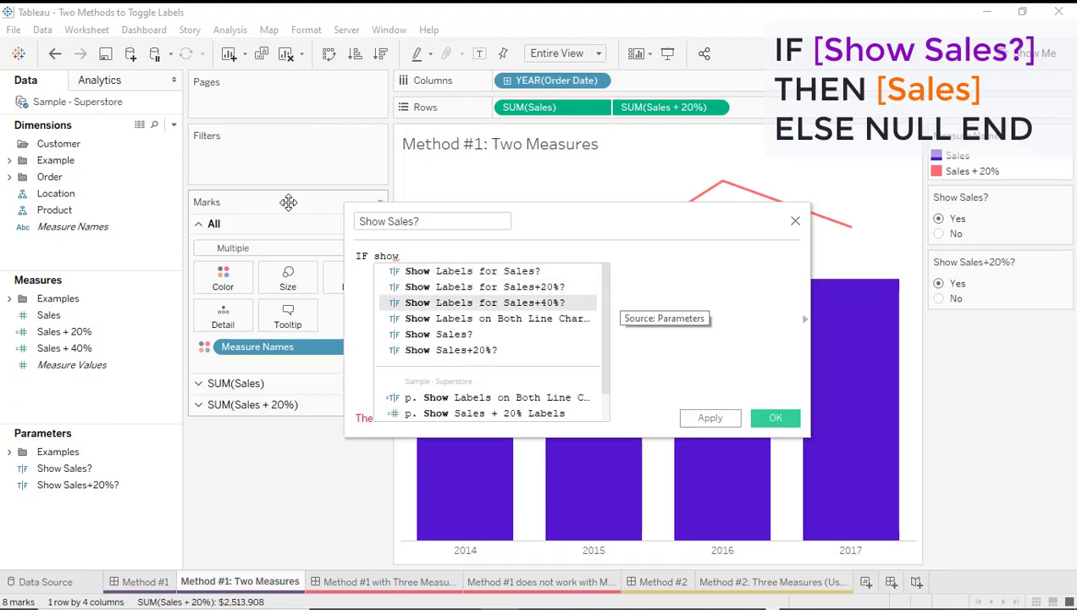
key("Return")
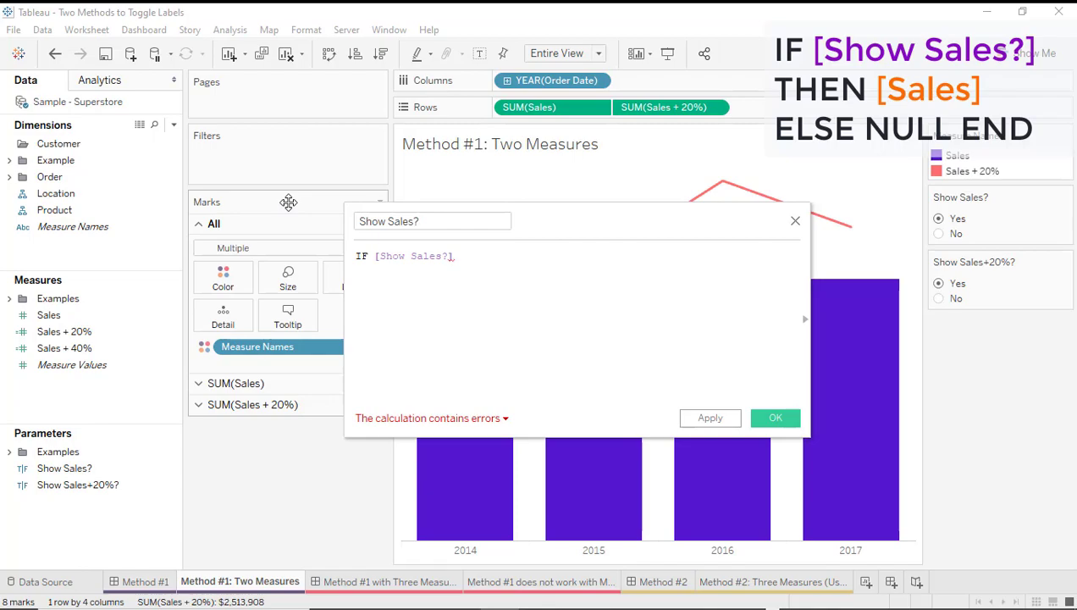
type("th")
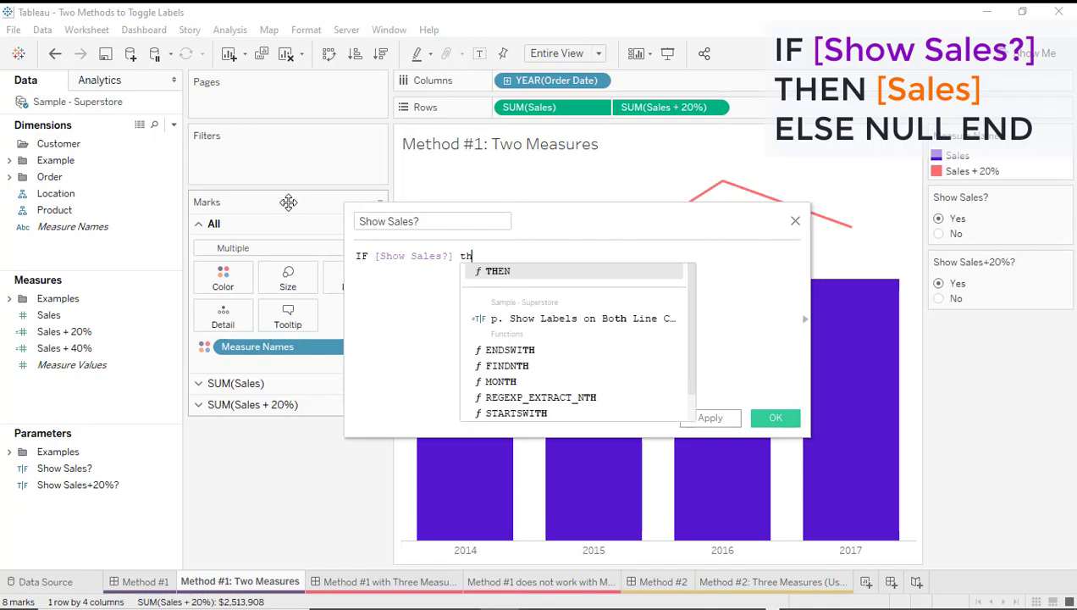
key("Return")
type("sal")
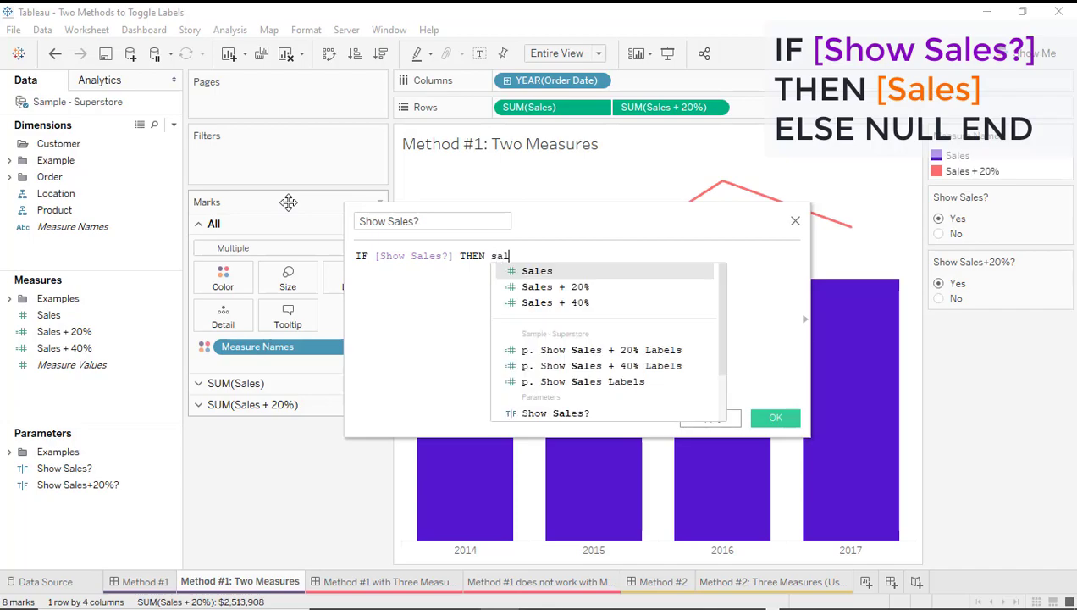
key("Return")
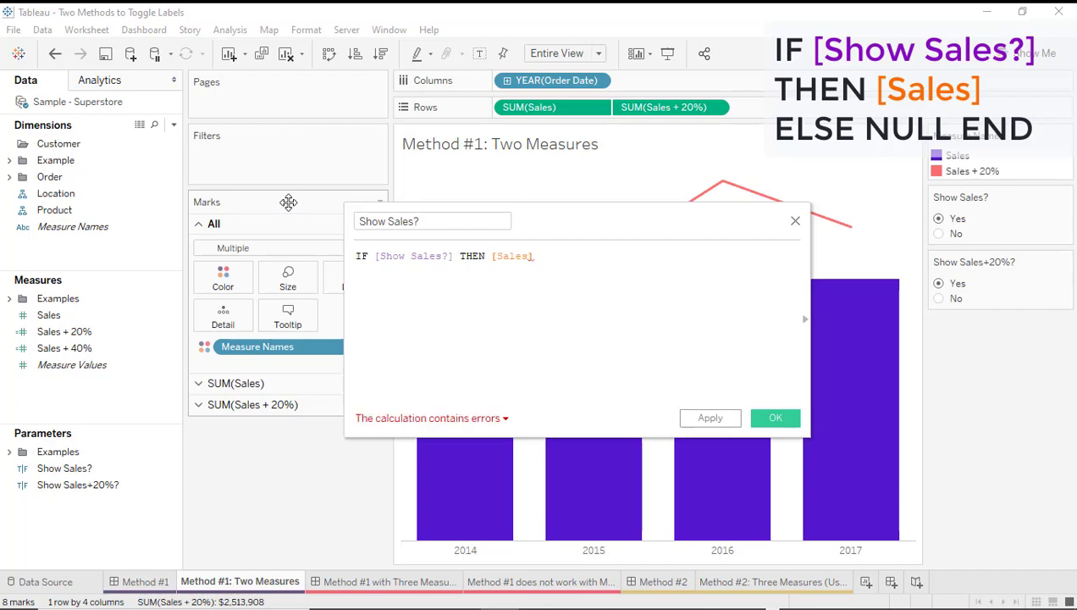
type("ELSE")
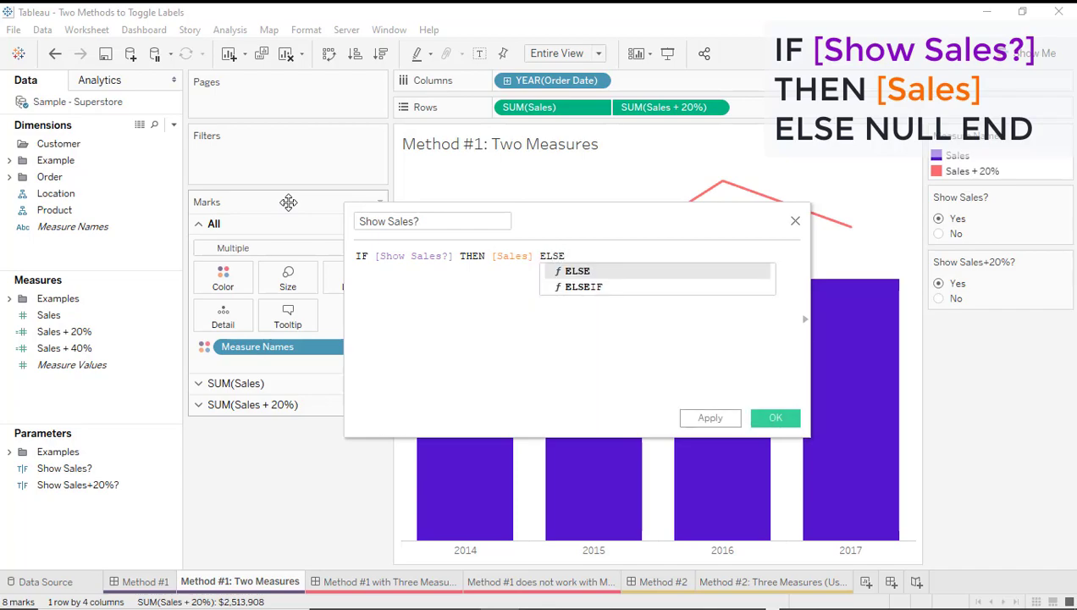
type(" NULL END")
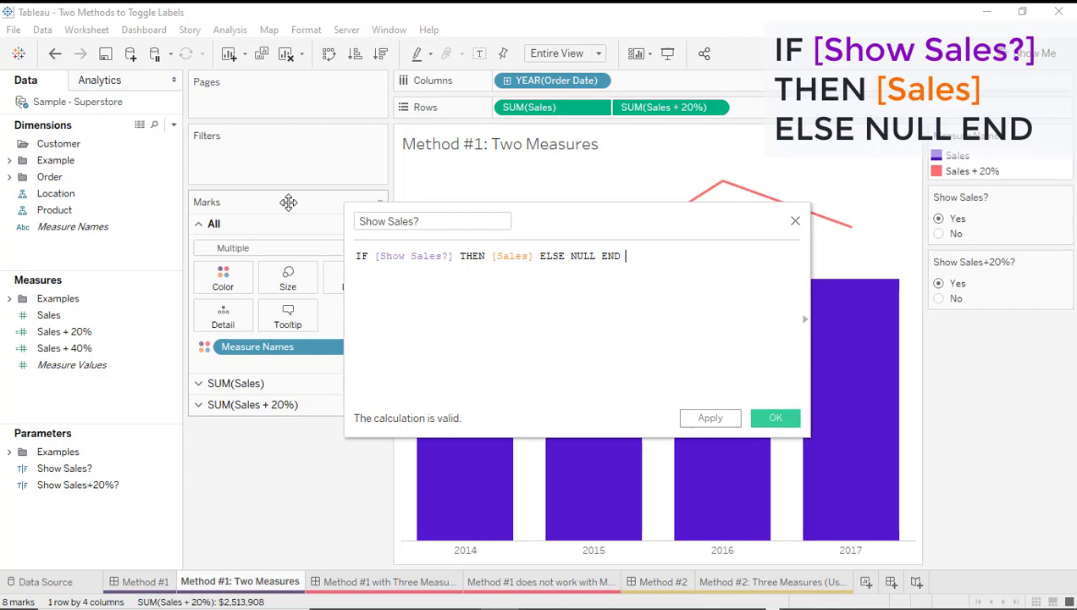
left_click(777, 419)
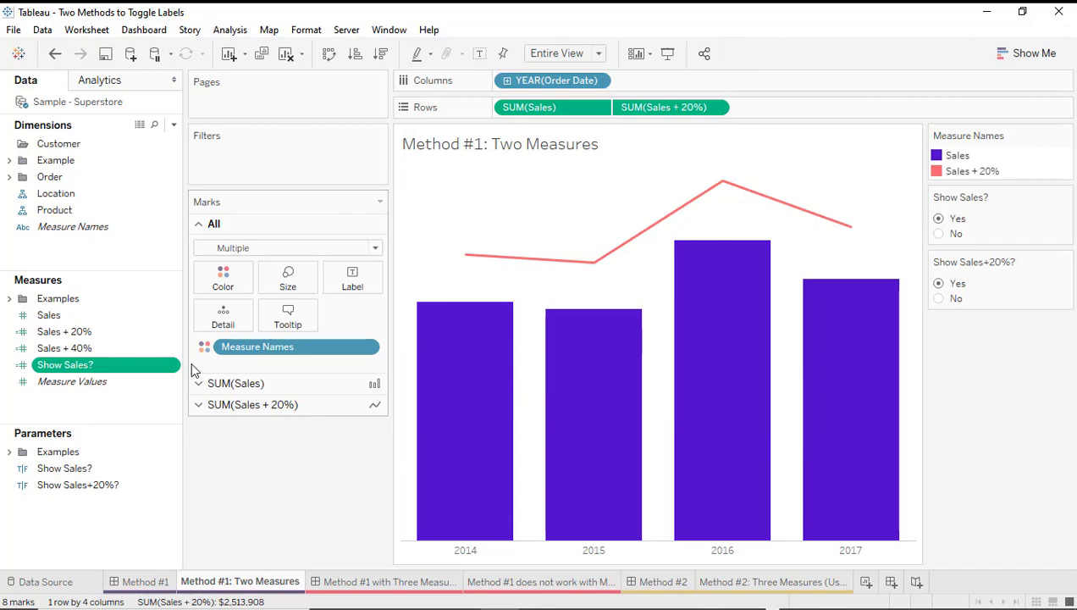
Duplicate the Show Sales? calculation and rename the copy Show Sales +20%?
right_click(170, 372)
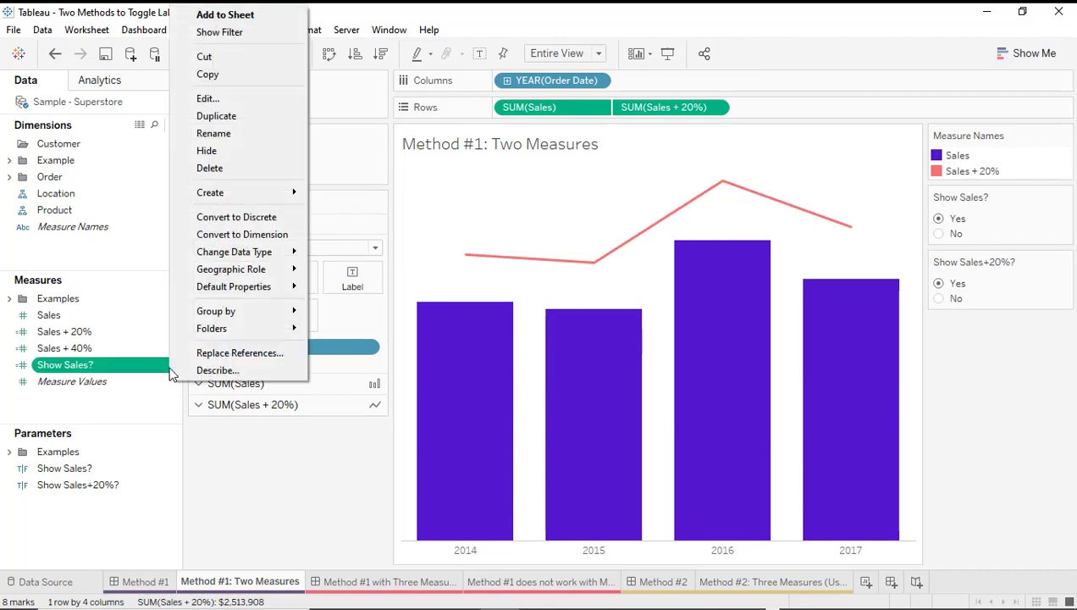
left_click(241, 123)
right_click(172, 386)
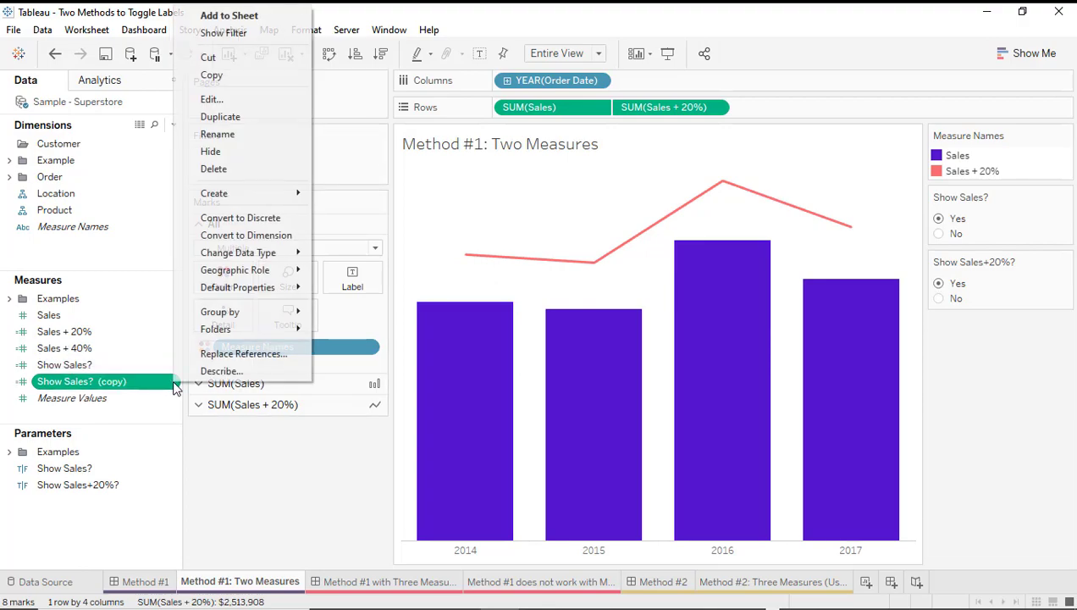
left_click(227, 104)
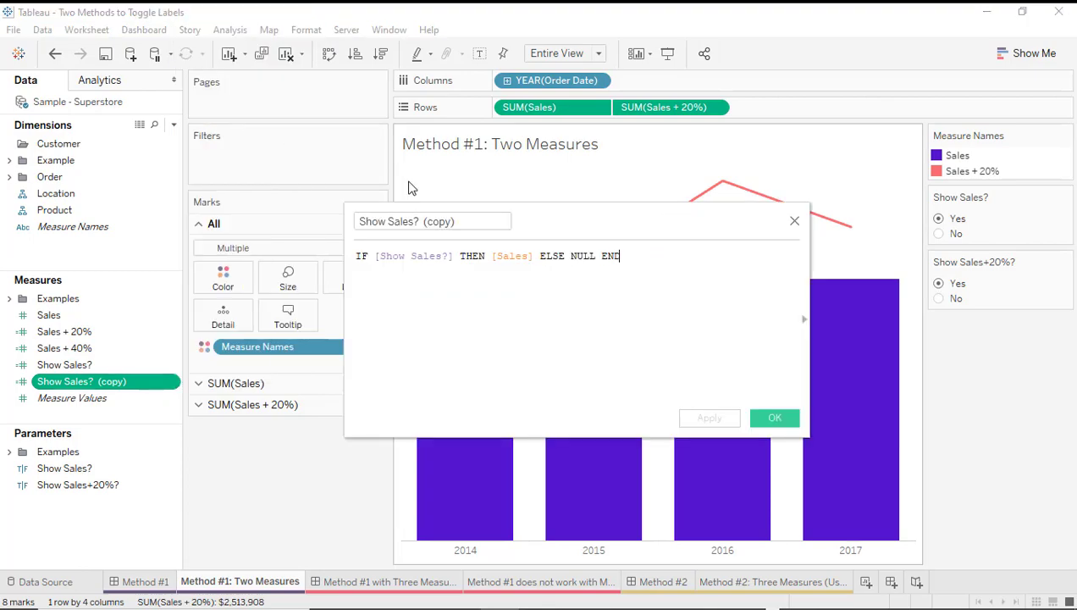
left_click(464, 221)
key("BackSpace")
key("BackSpace")
key("BackSpace")
key("BackSpace")
key("BackSpace")
key("BackSpace")
key("BackSpace")
key("BackSpace")
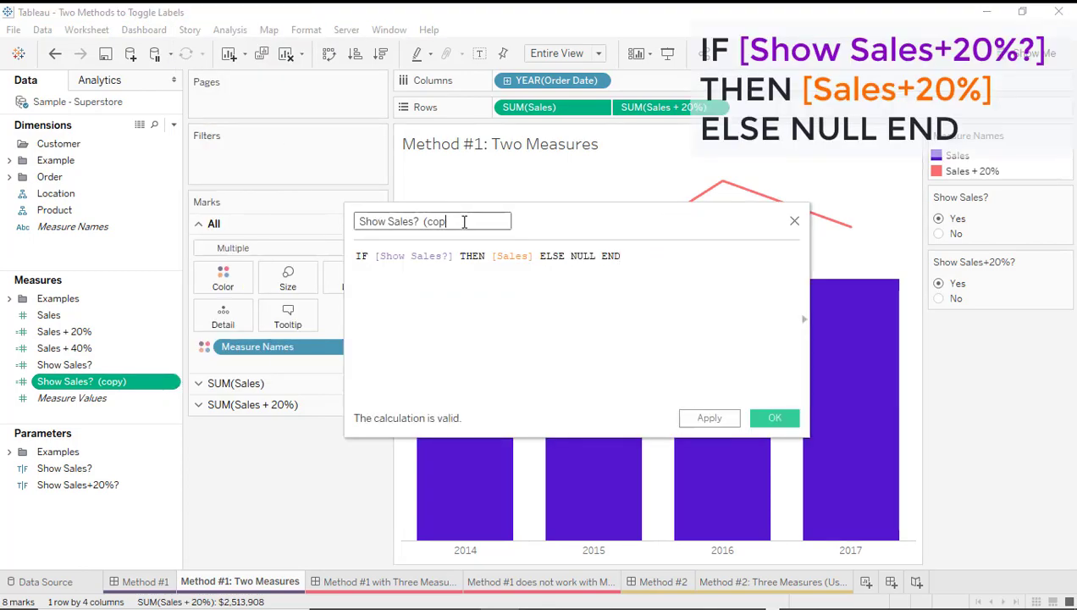
type("+20%?")
Change the formula to IF [Show Sales+20%?] THEN [Sales + 20%] ELSE NULL END and save.
left_click(460, 279)
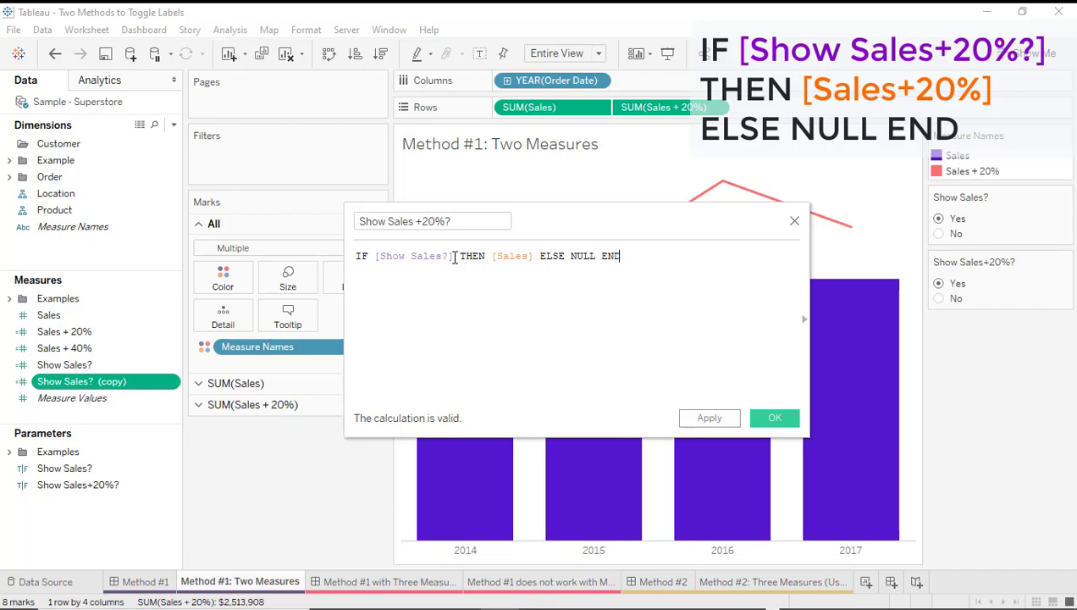
left_click_drag(454, 256, 379, 259)
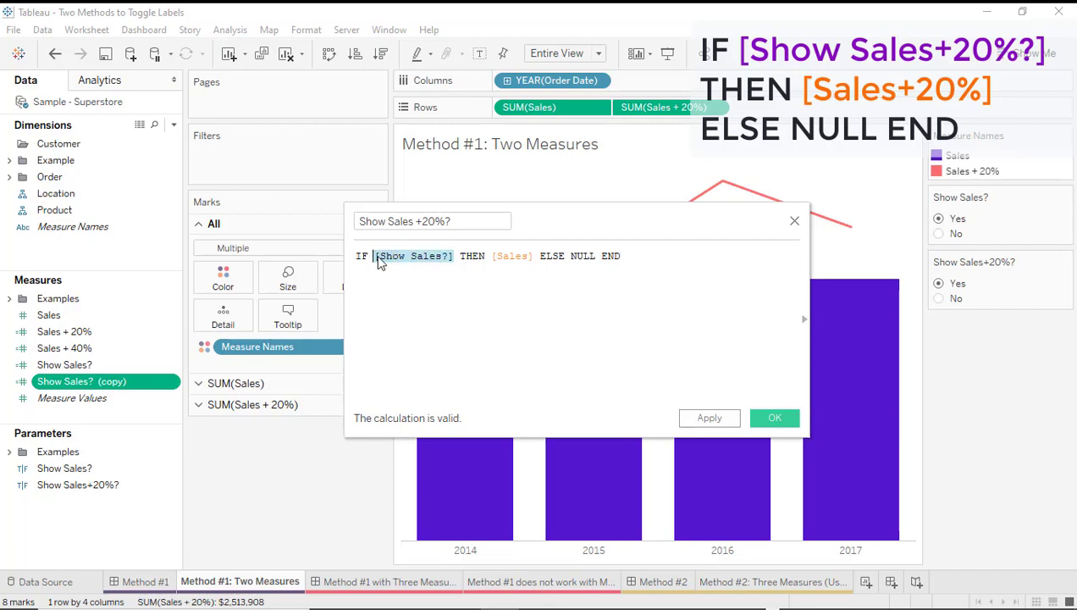
type("show")
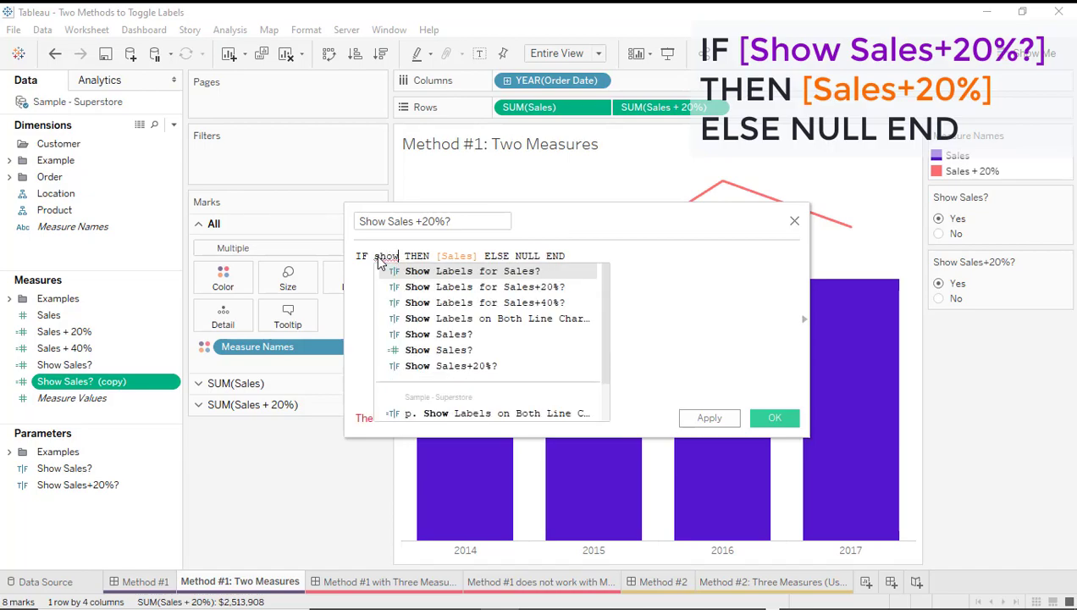
key("Down")
key("Down")
key("Down")
key("Down")
key("Down")
key("Down")
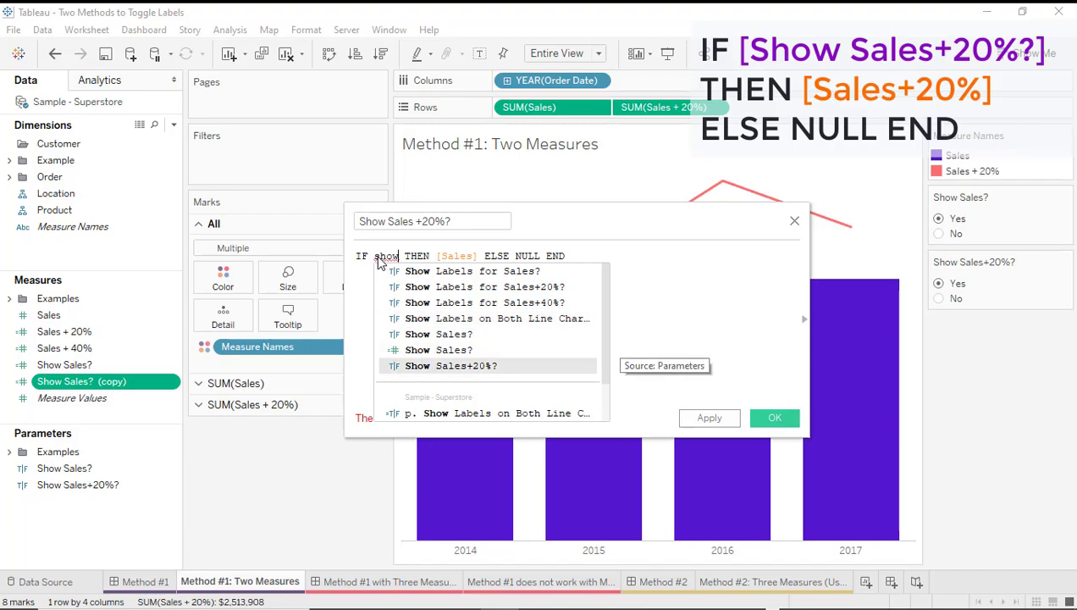
key("Return")
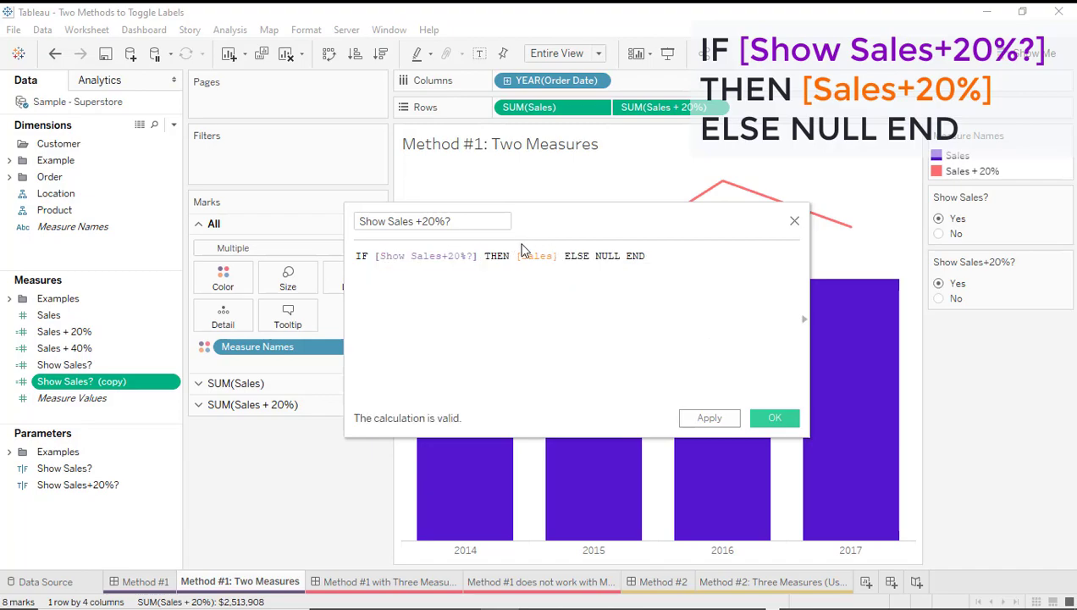
left_click_drag(516, 255, 562, 256)
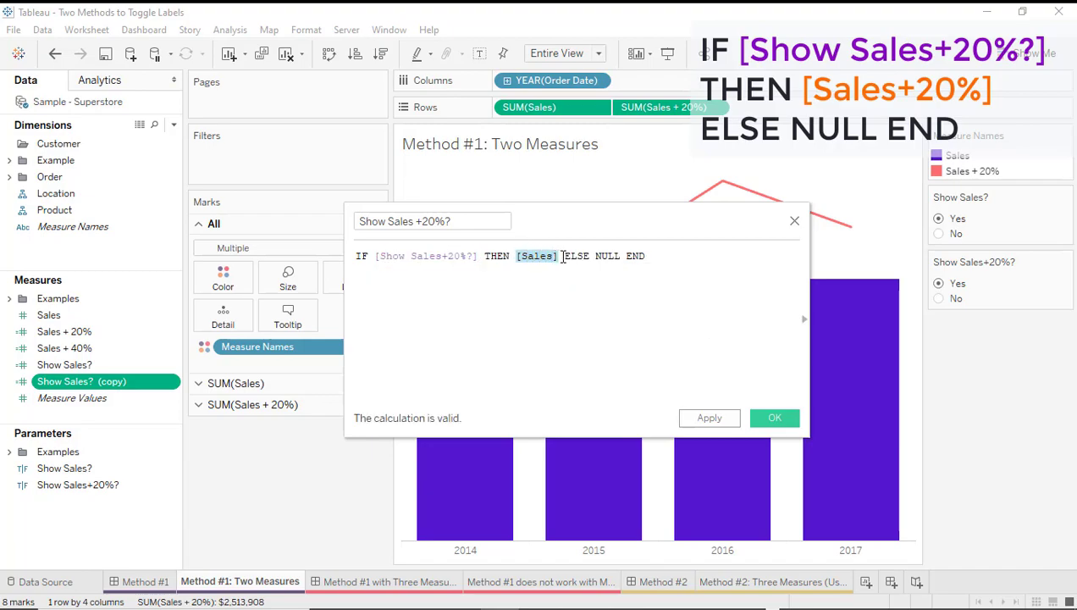
type("sal")
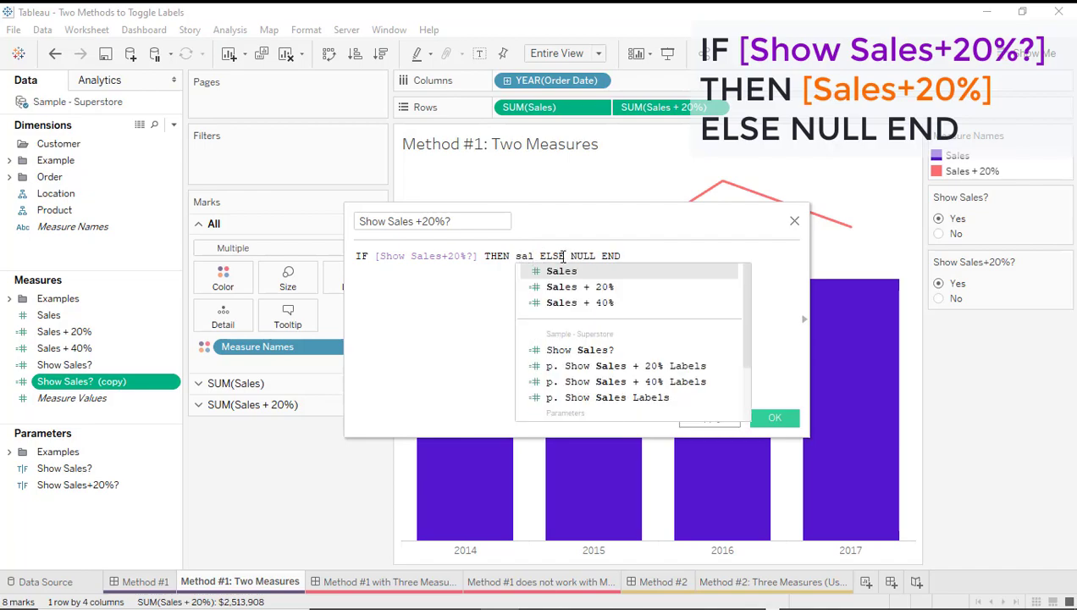
key("Down")
key("Return")
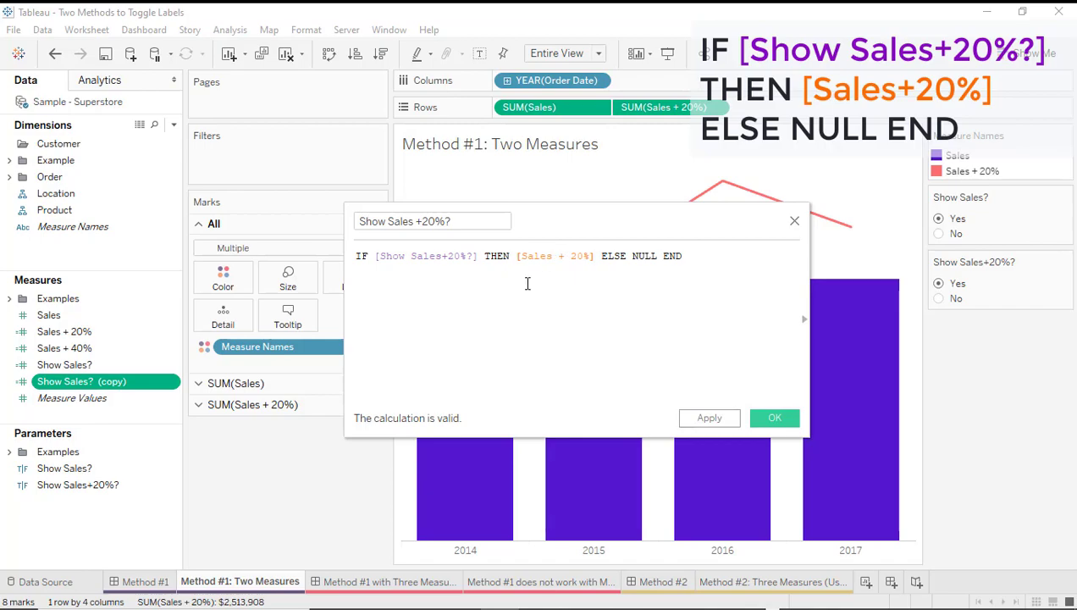
left_click(775, 418)
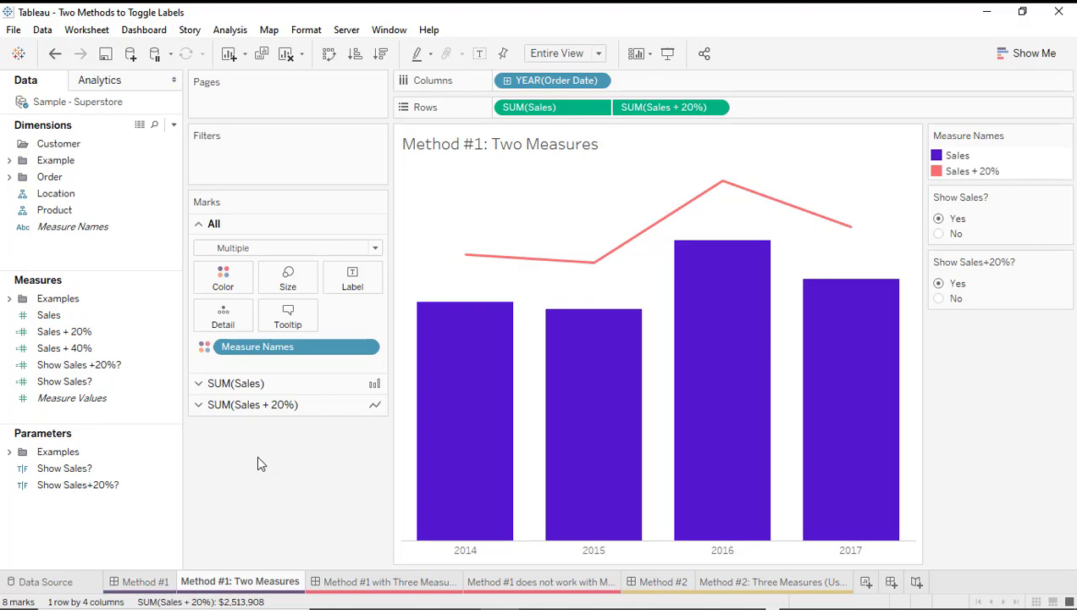
Label the Sales bars with Show Sales?, formatted as custom currency with 0 decimals.
left_click(199, 384)
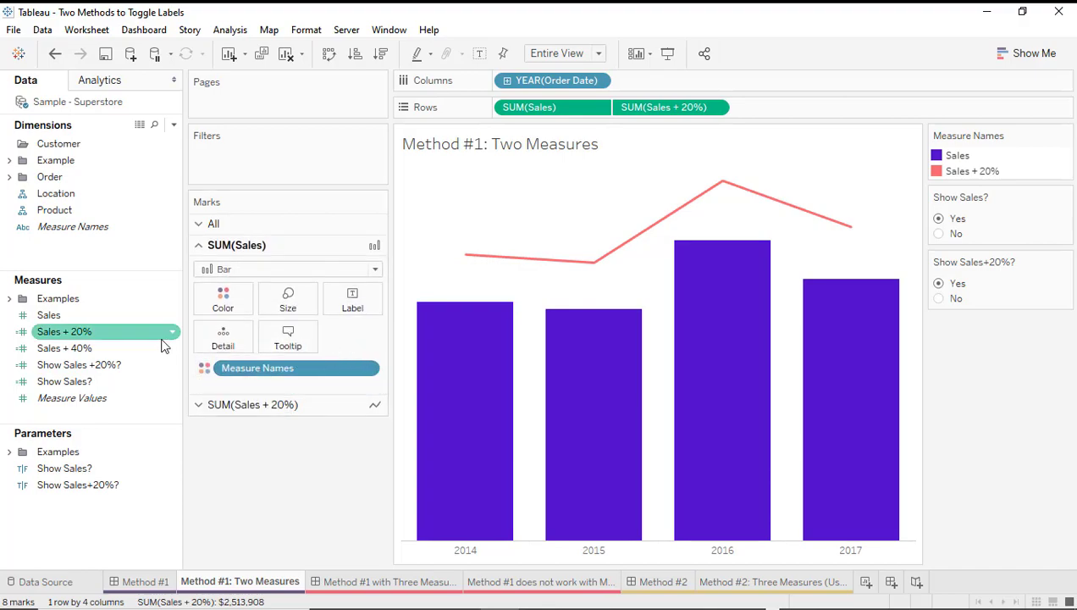
left_click_drag(67, 385, 342, 302)
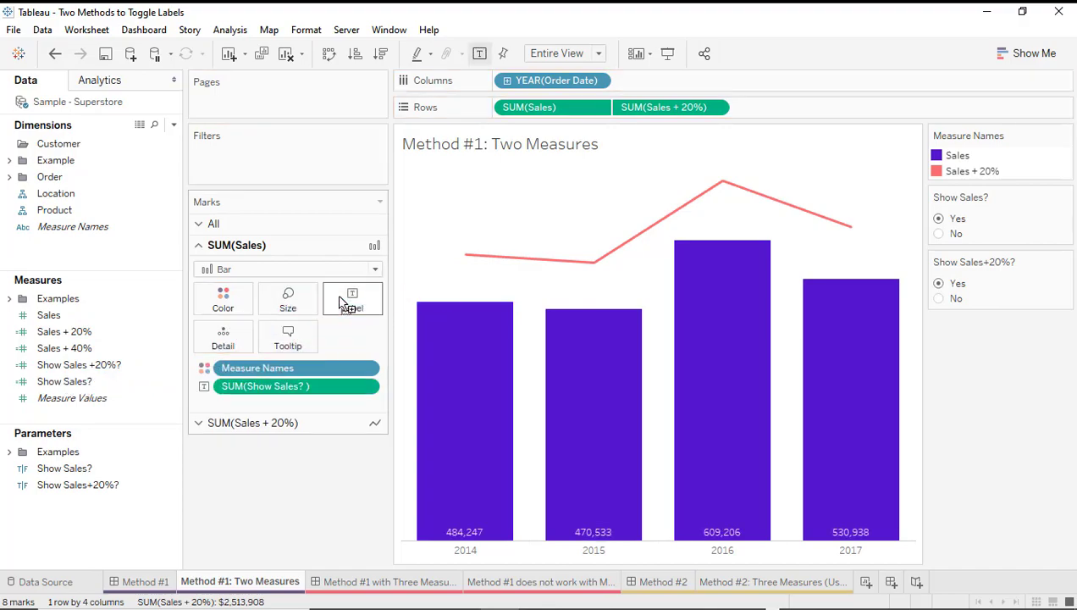
right_click(172, 388)
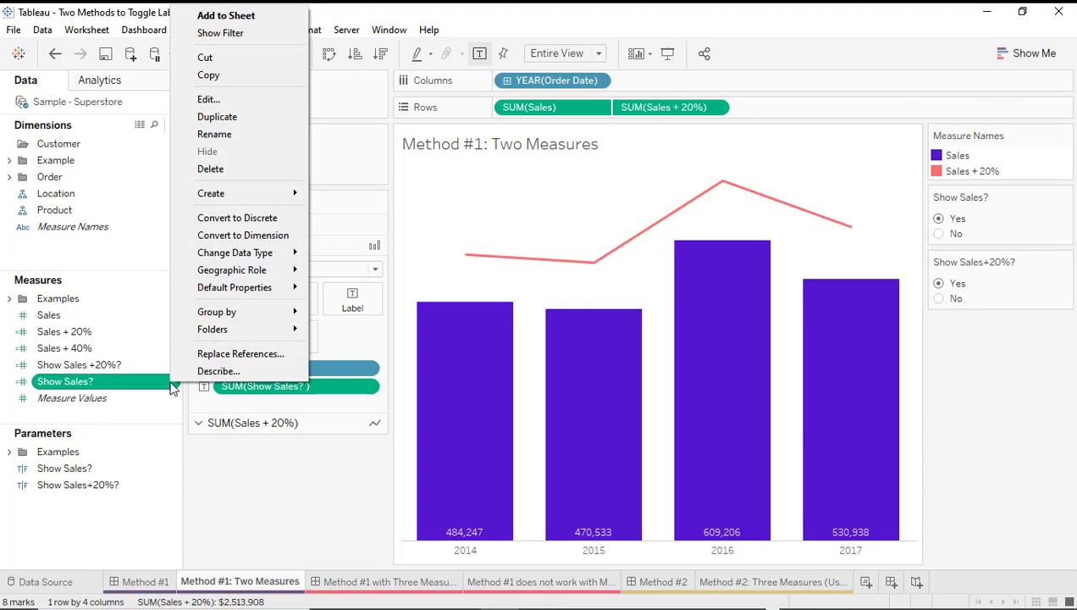
mouse_move(216, 292)
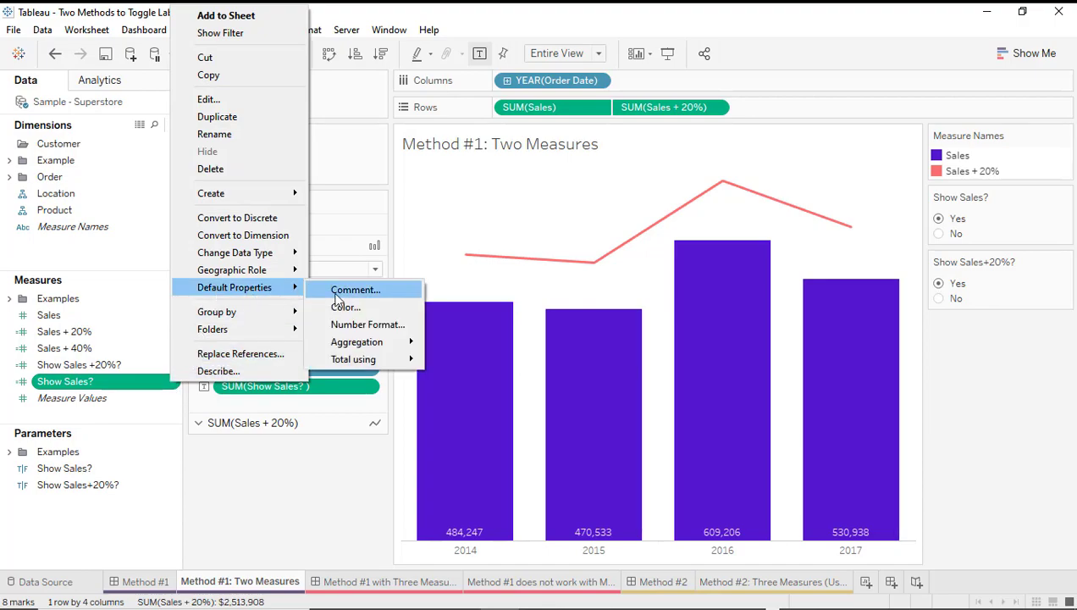
left_click(357, 327)
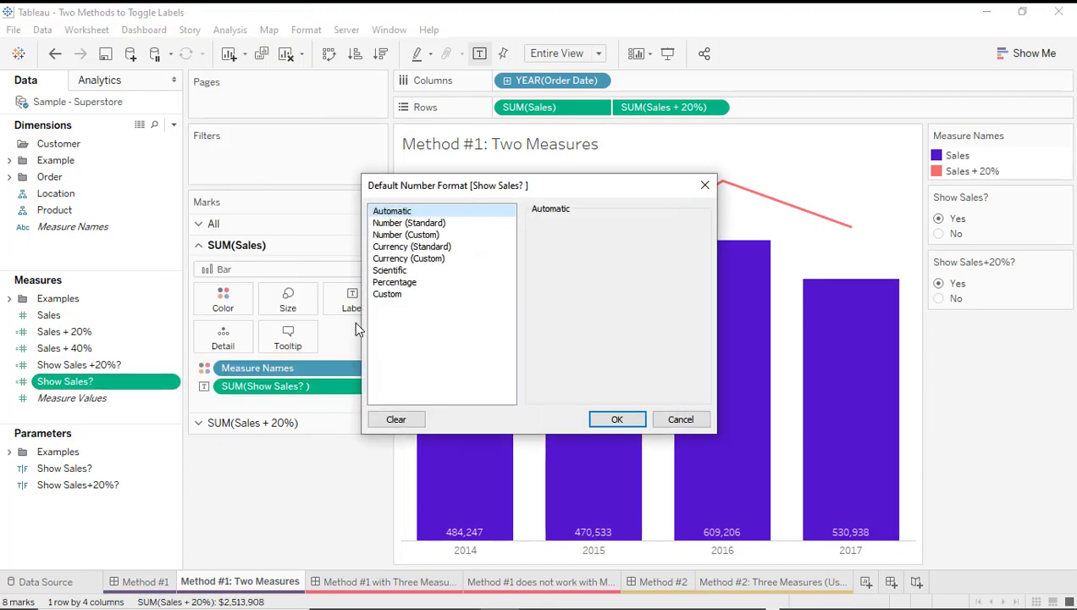
left_click(419, 260)
left_click(575, 245)
left_click(575, 245)
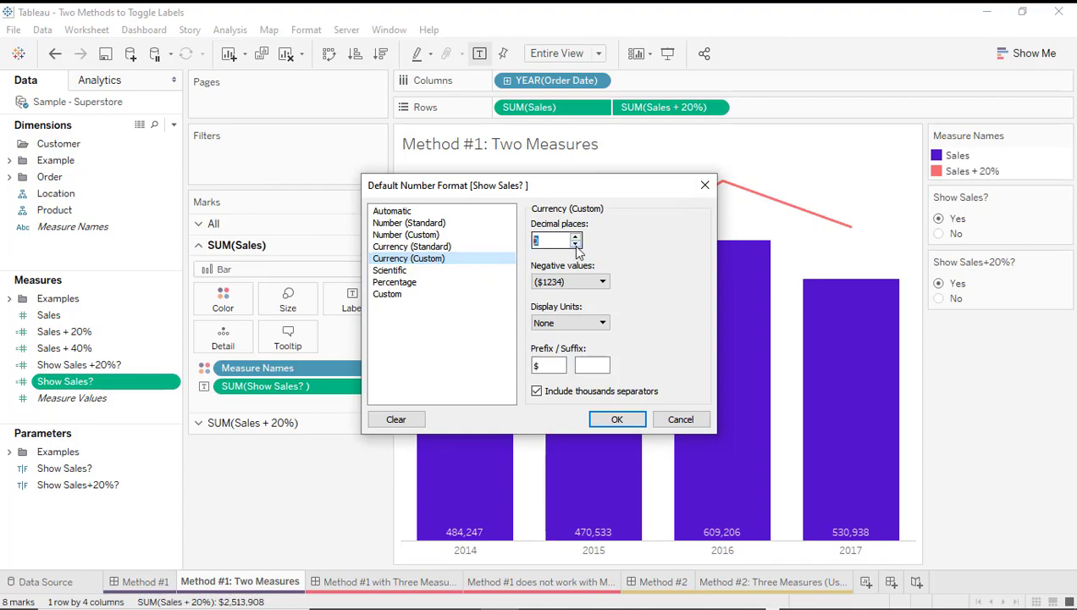
left_click(616, 420)
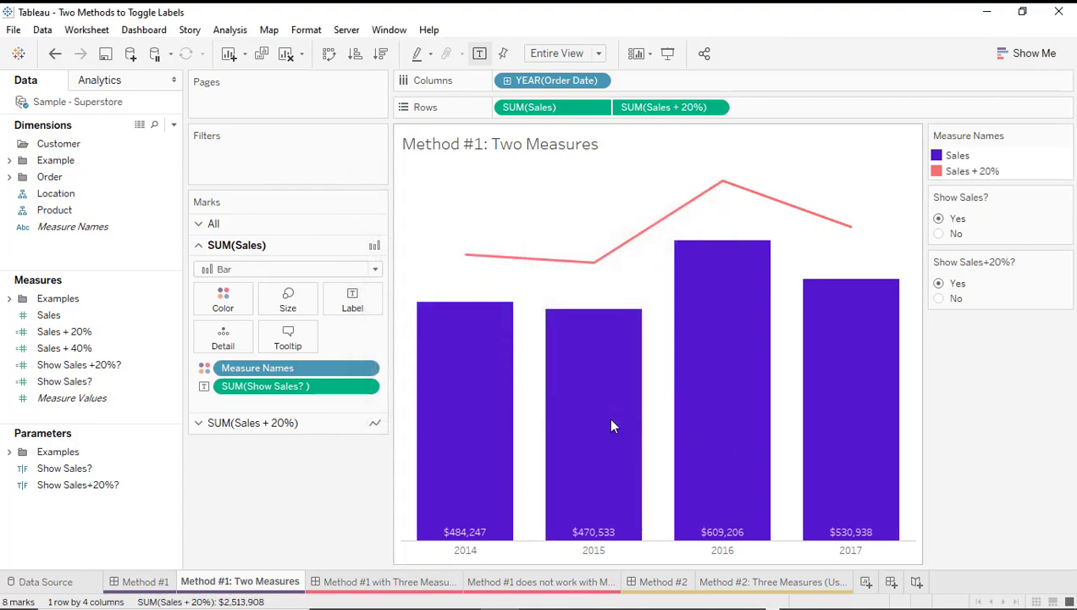
left_click(199, 425)
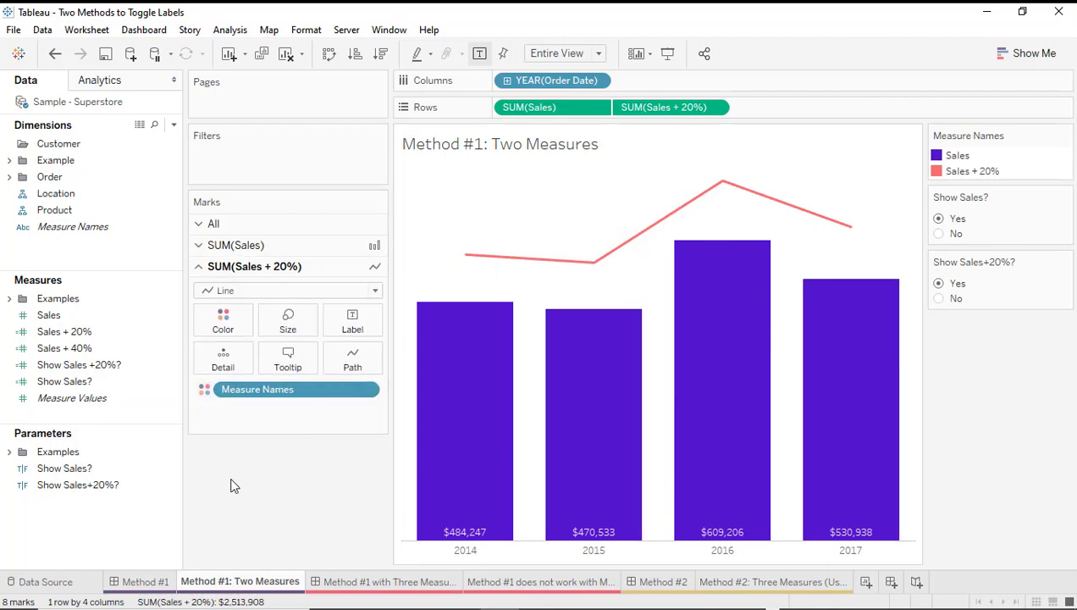
Label the Sales + 20% line with Show Sales +20%?, formatted as currency with 0 decimals.
left_click(57, 366)
left_click_drag(58, 368, 339, 326)
left_click(174, 366)
mouse_move(226, 290)
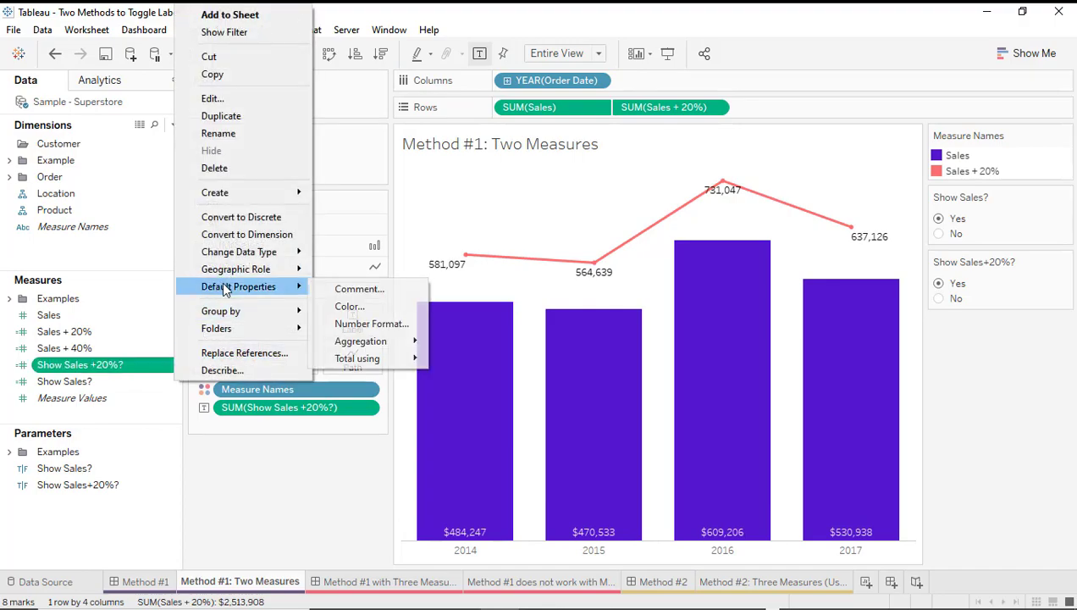
left_click(360, 323)
left_click(408, 258)
left_click(575, 244)
left_click(575, 244)
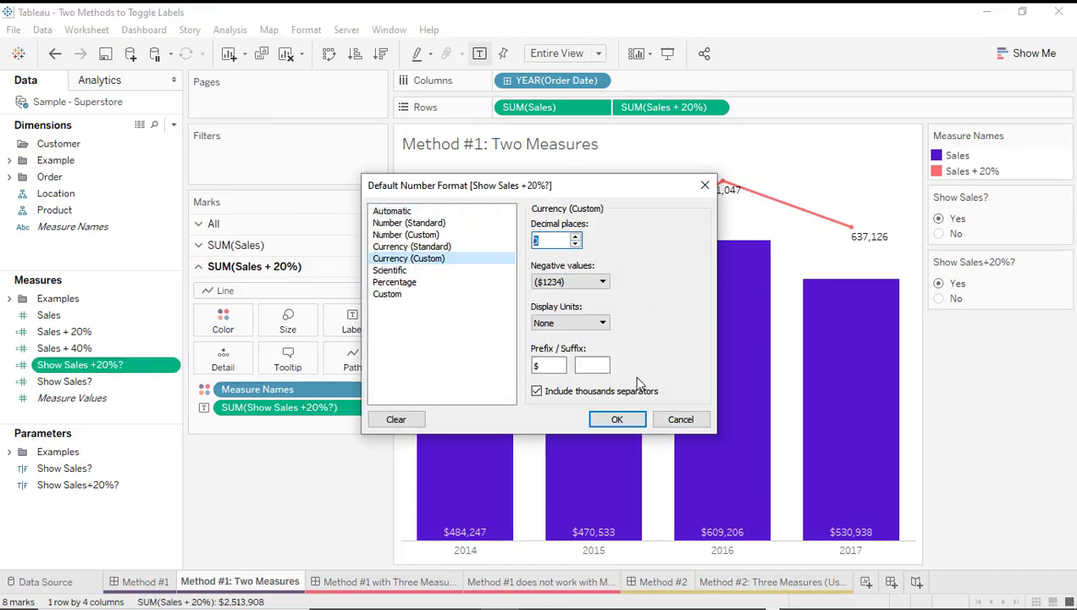
left_click(617, 420)
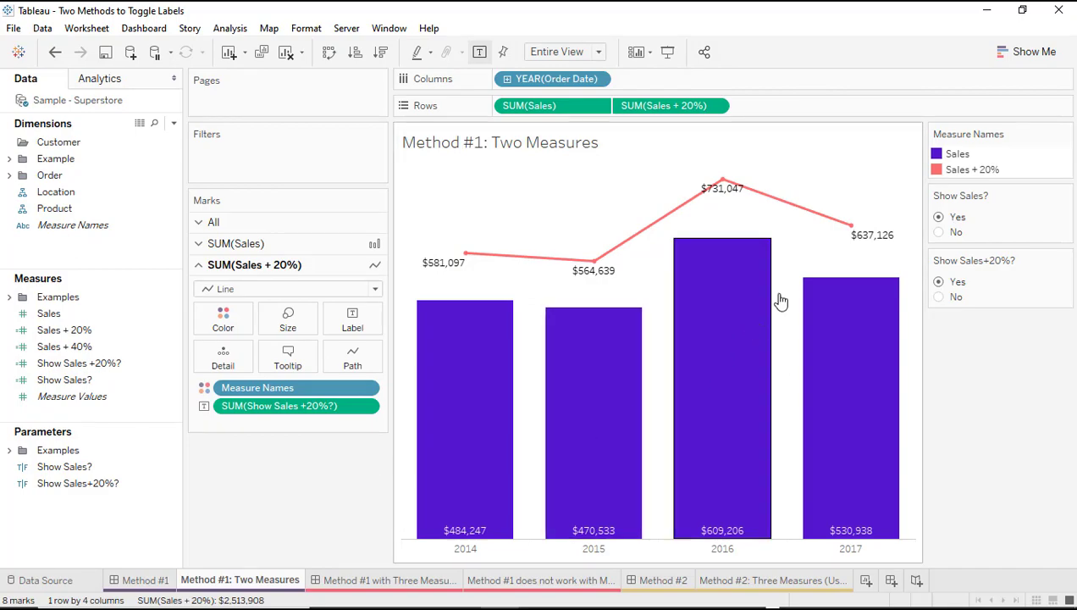
left_click(941, 232)
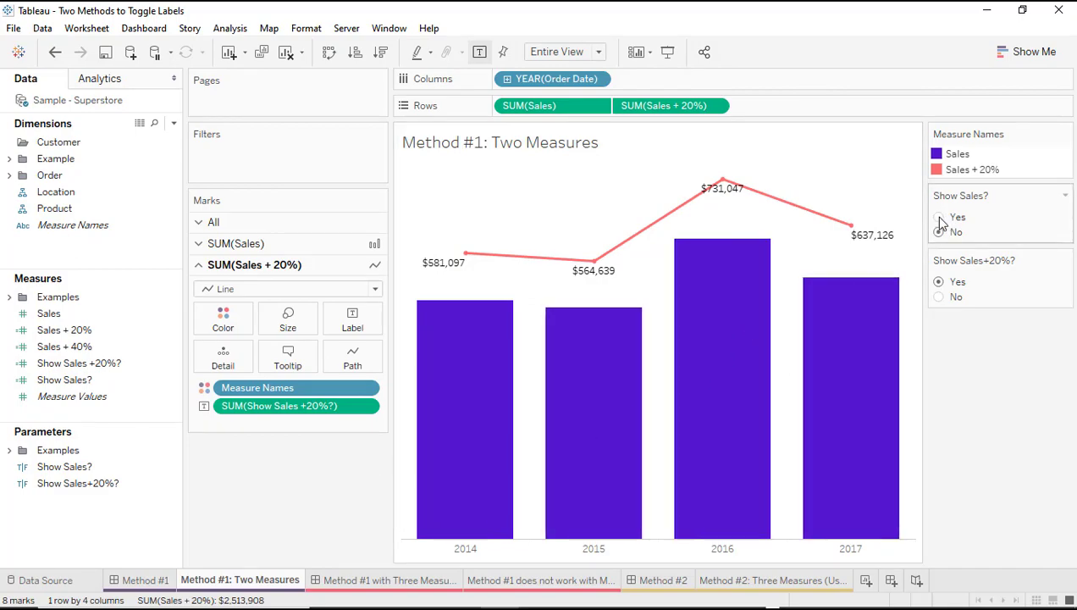
left_click(939, 218)
left_click(939, 230)
left_click(939, 218)
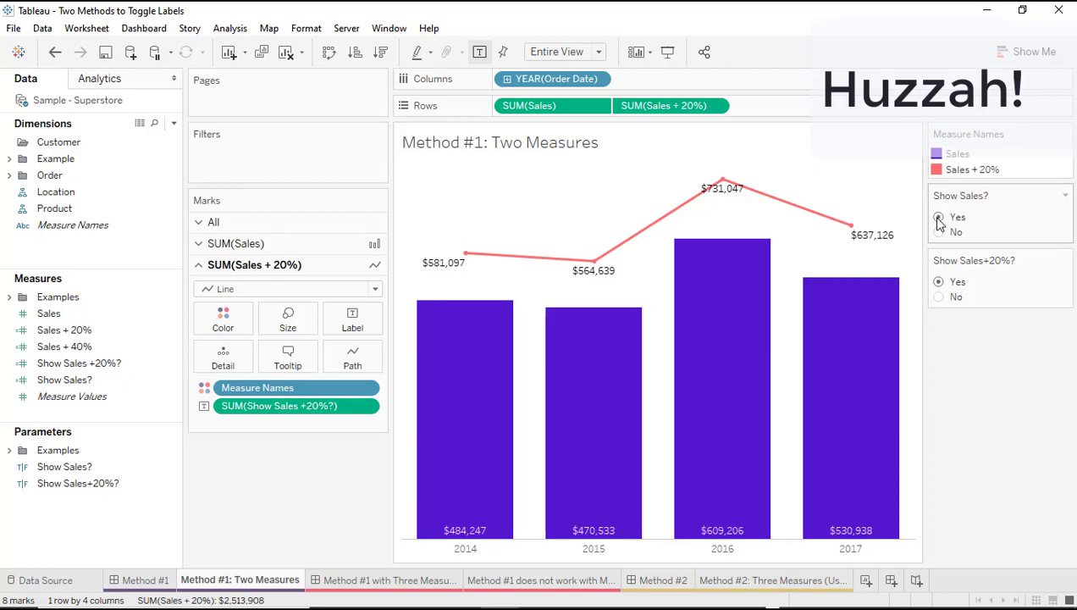
left_click(939, 296)
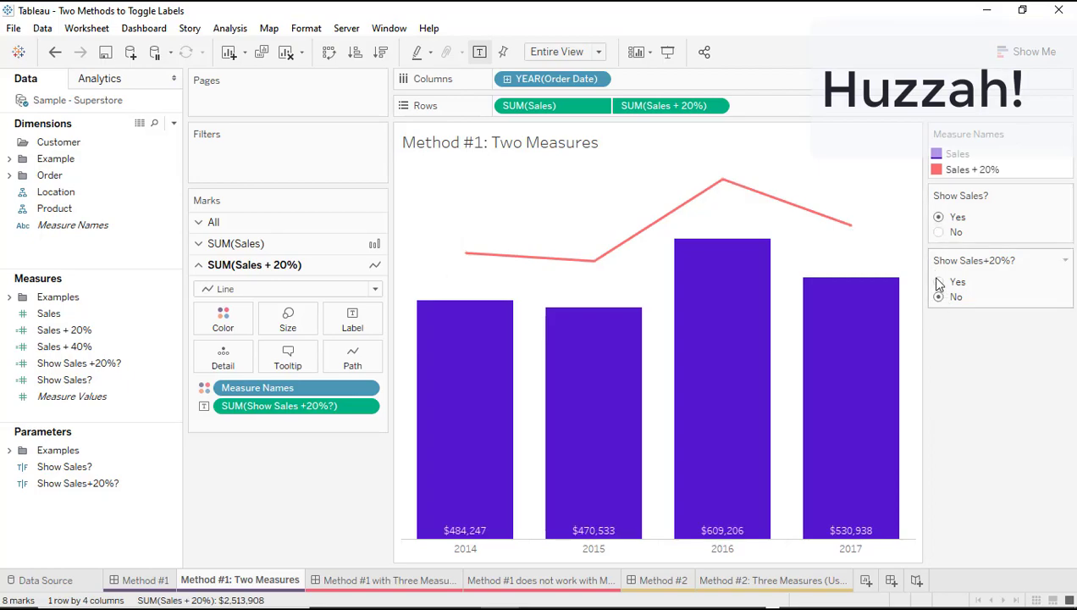
left_click(939, 282)
left_click(939, 296)
left_click(938, 282)
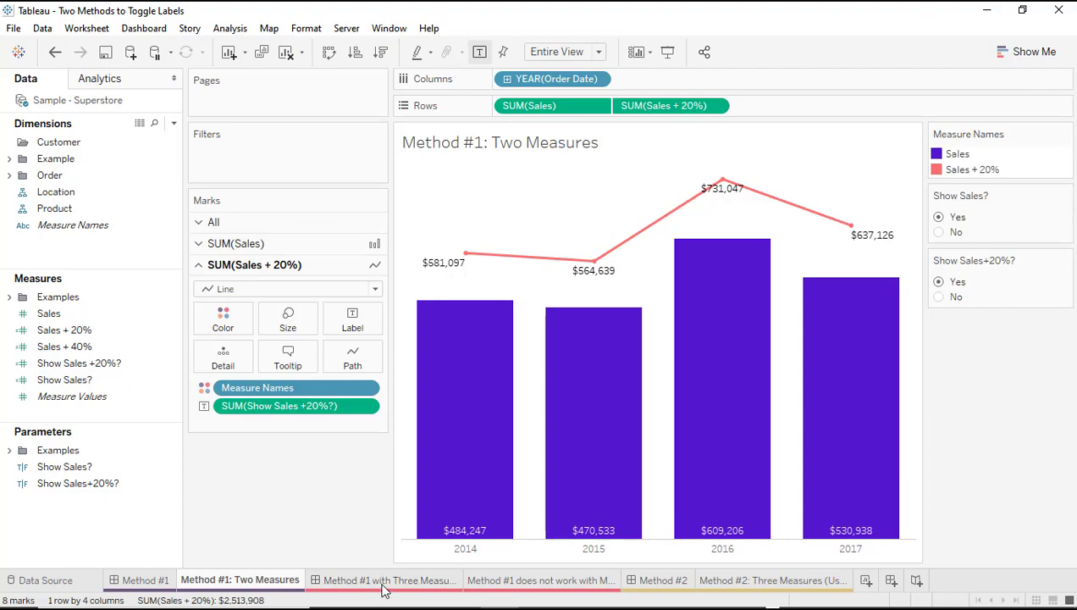
mouse_move(384, 589)
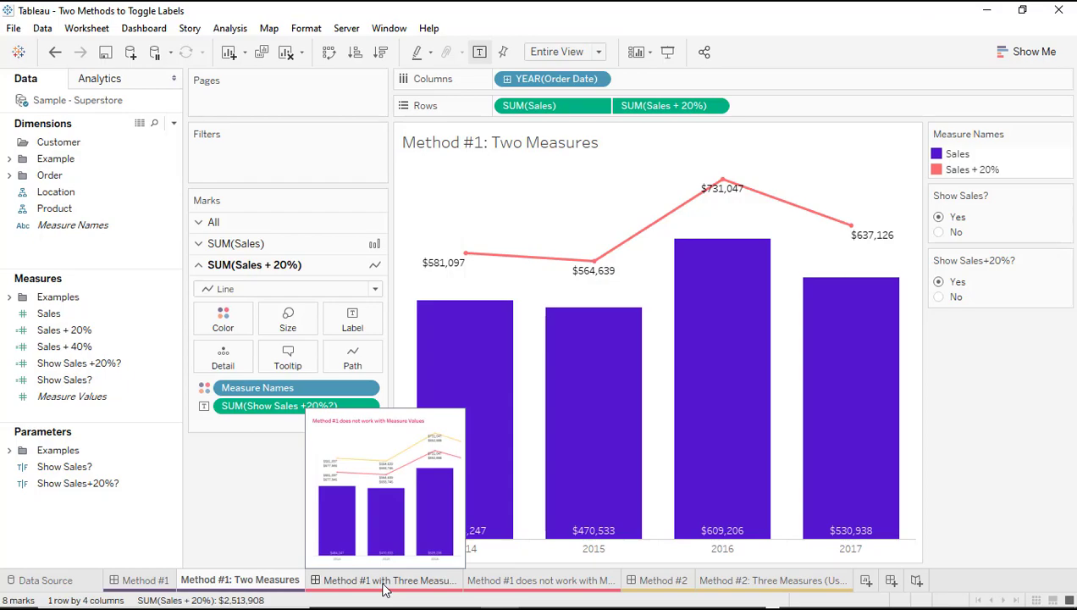
Open the Method #1 does not work with Measure Values dashboard and toggle the bar labels.
left_click(383, 581)
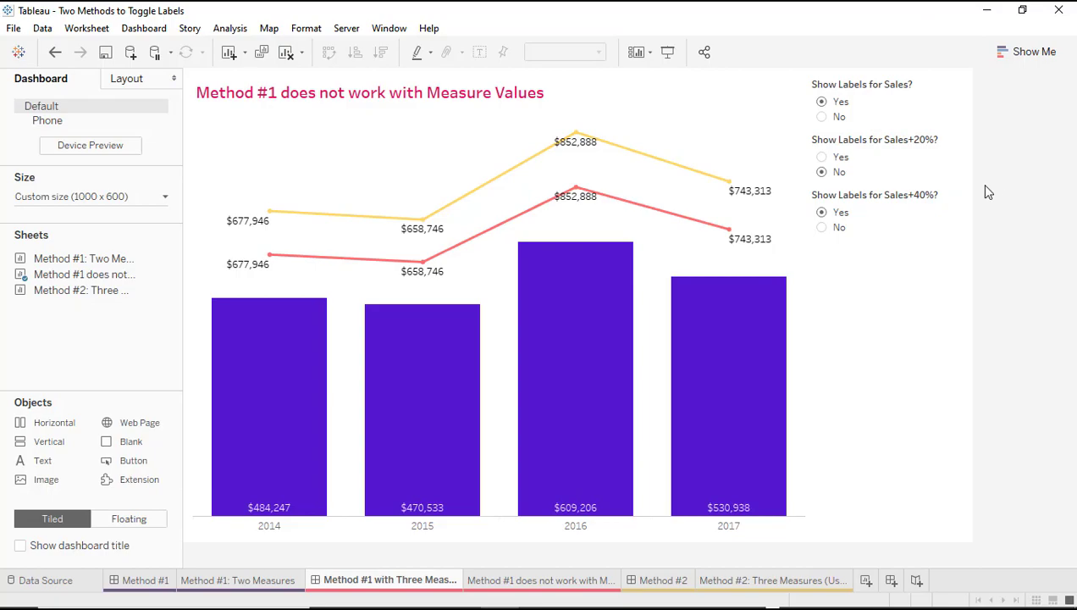
left_click(823, 118)
left_click(821, 103)
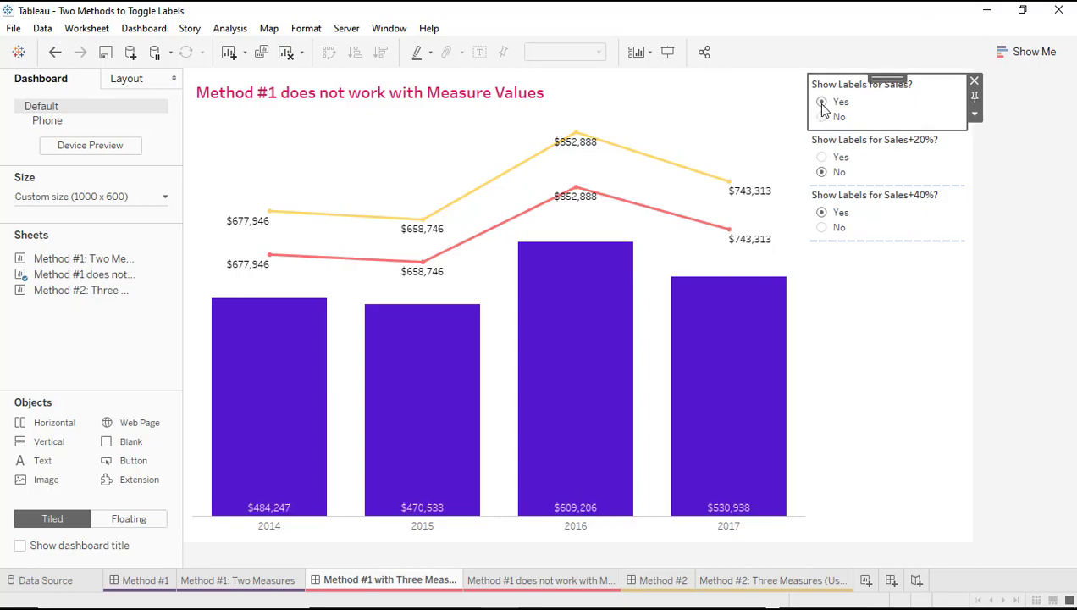
left_click(822, 118)
left_click(822, 102)
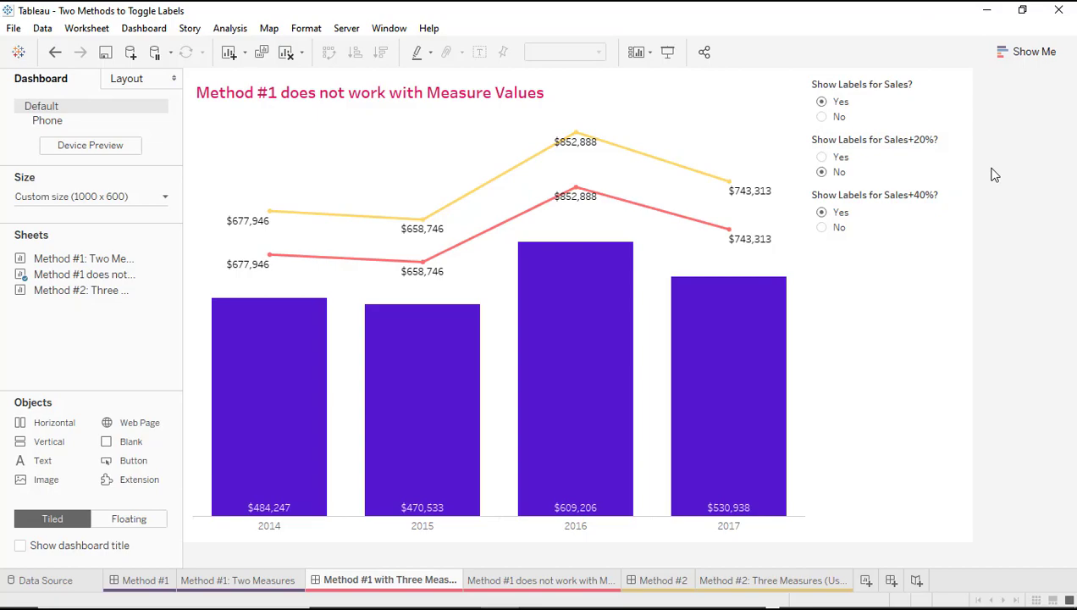
Toggle the Sales+20% and Sales+40% label controls, leaving all three on Yes.
left_click(822, 157)
left_click(822, 172)
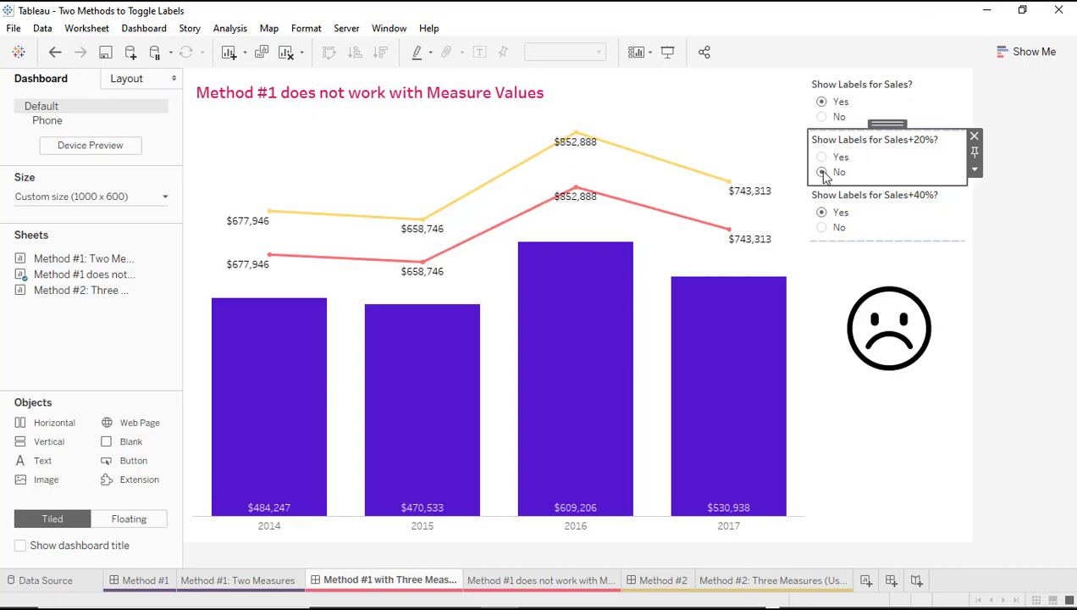
left_click(822, 158)
left_click(822, 171)
left_click(821, 227)
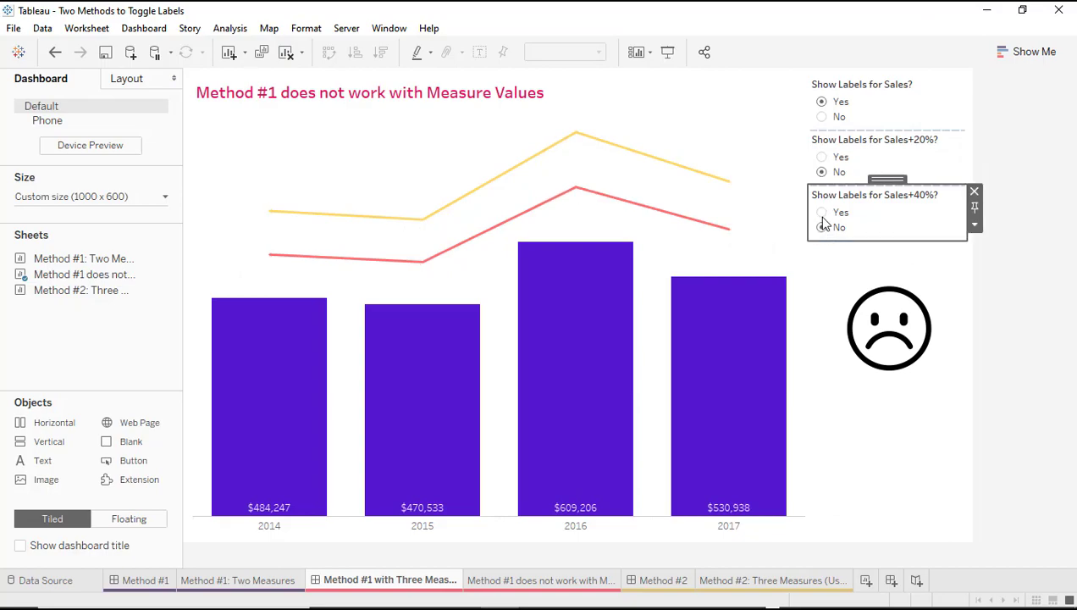
left_click(821, 213)
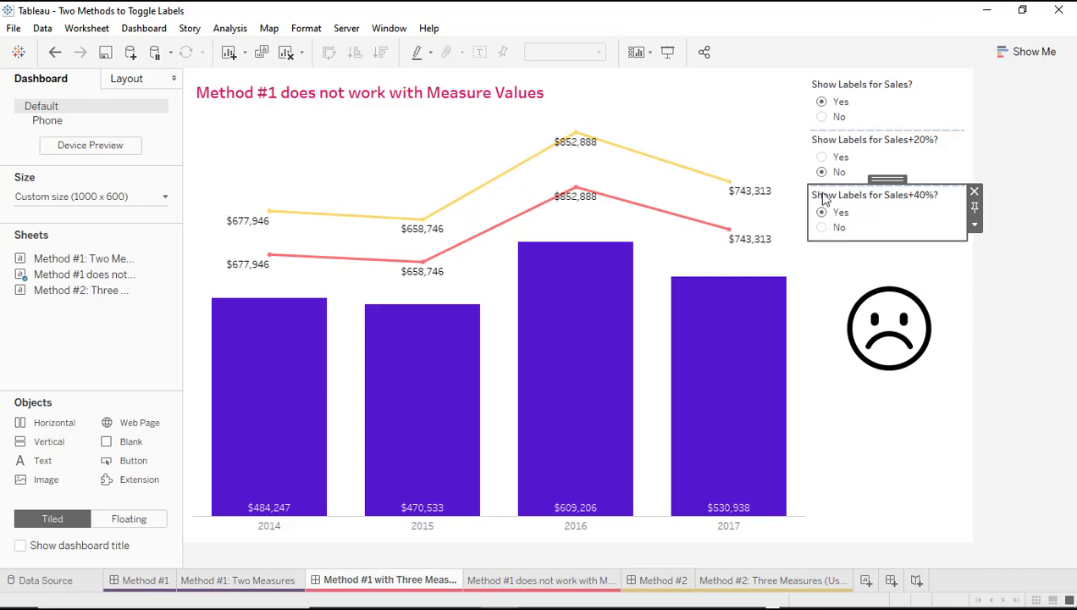
left_click(823, 158)
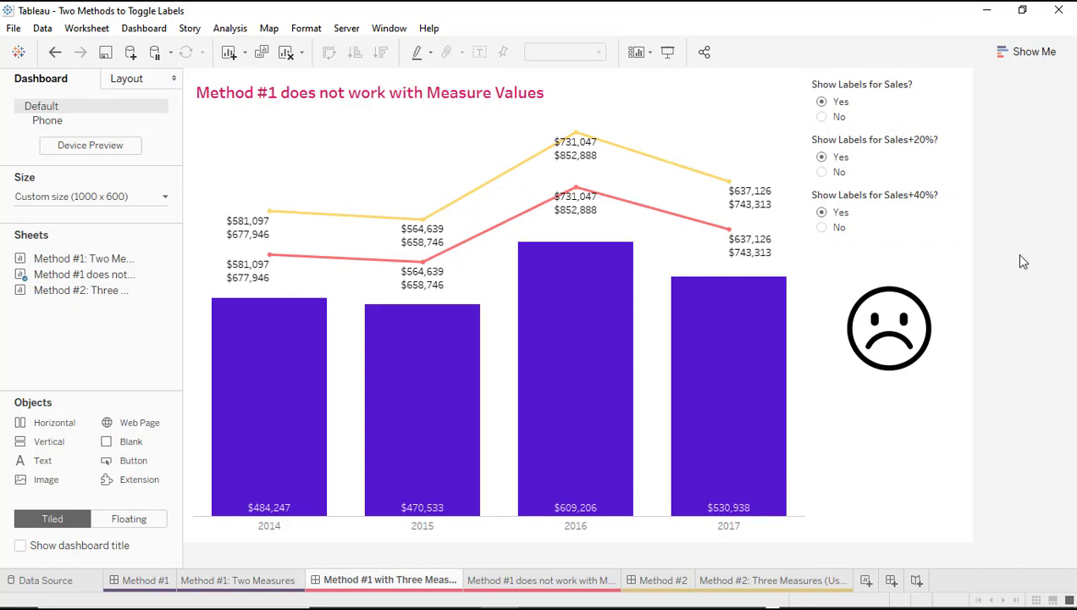
Inspect the Method #1 does not work sheet's SUM(Sales) and Measure Values marks, then open Method #2.
left_click(533, 584)
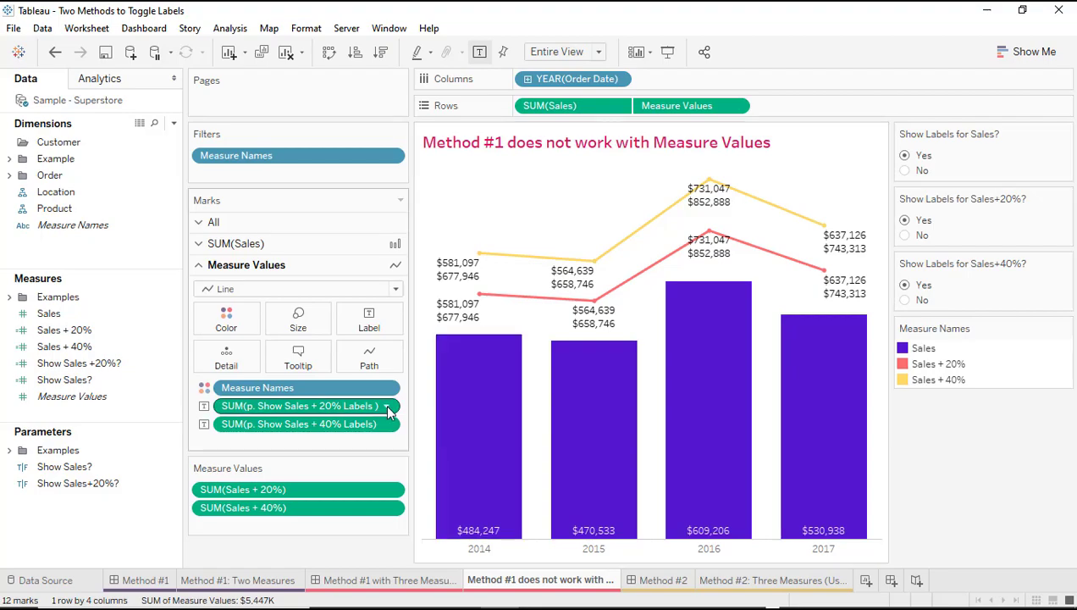
left_click(203, 244)
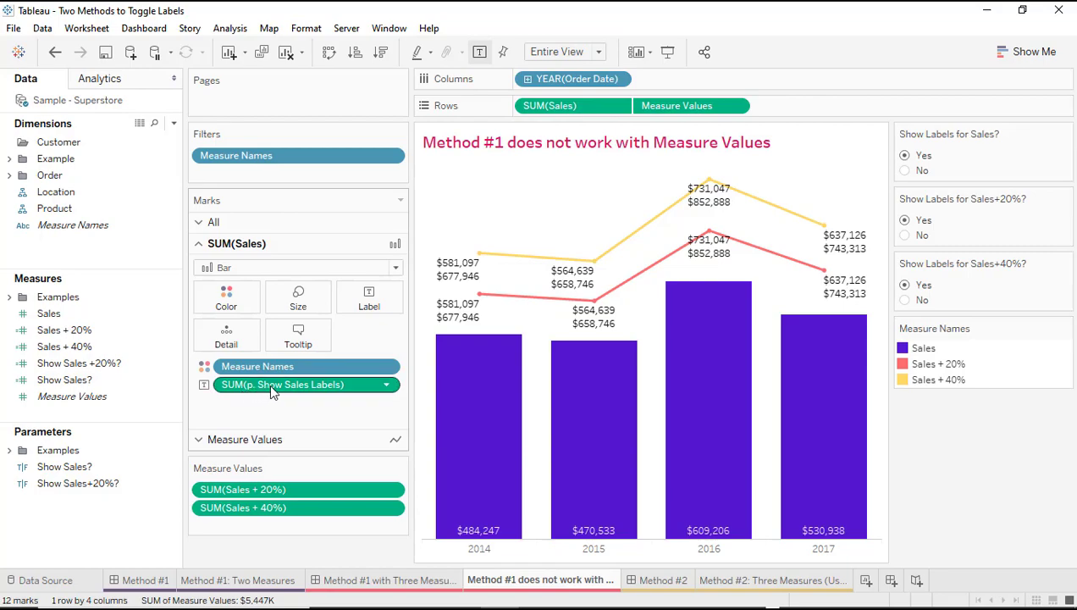
left_click(198, 439)
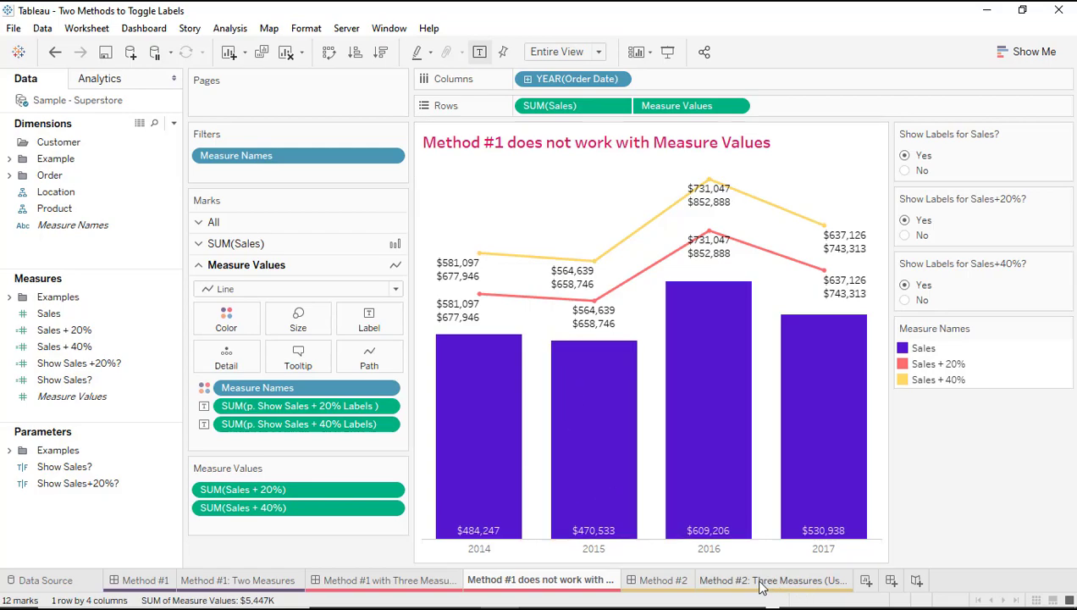
mouse_move(761, 587)
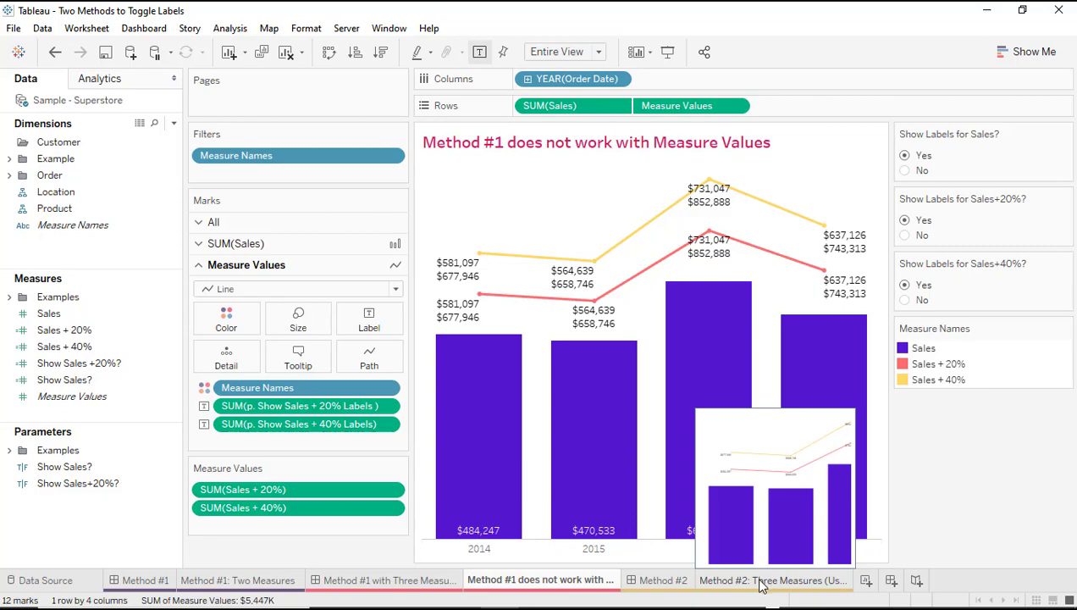
left_click(761, 583)
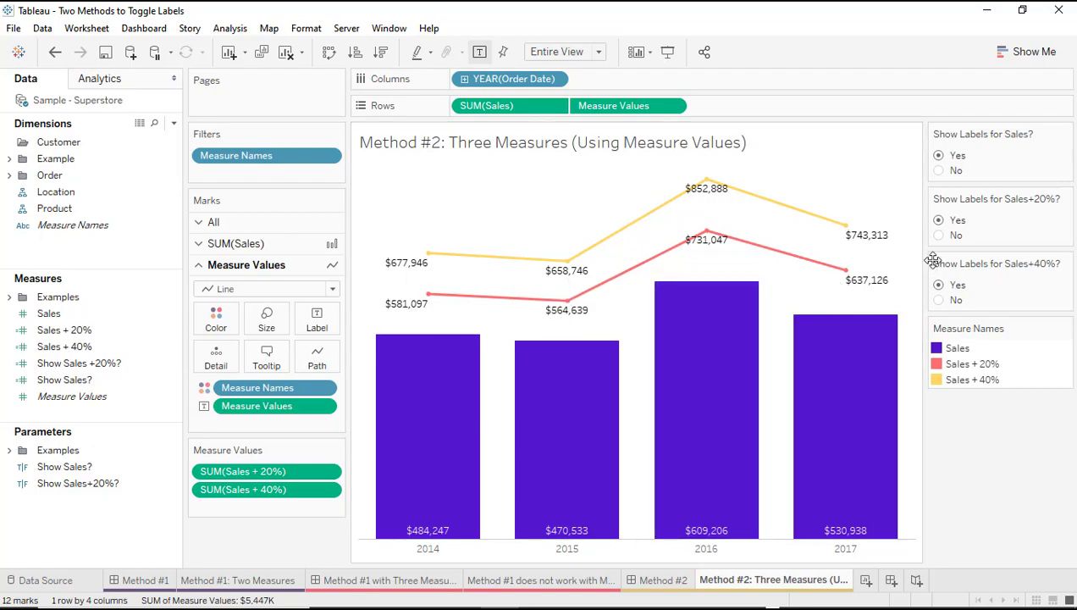
left_click(940, 234)
left_click(939, 220)
left_click(940, 301)
left_click(939, 285)
left_click(664, 583)
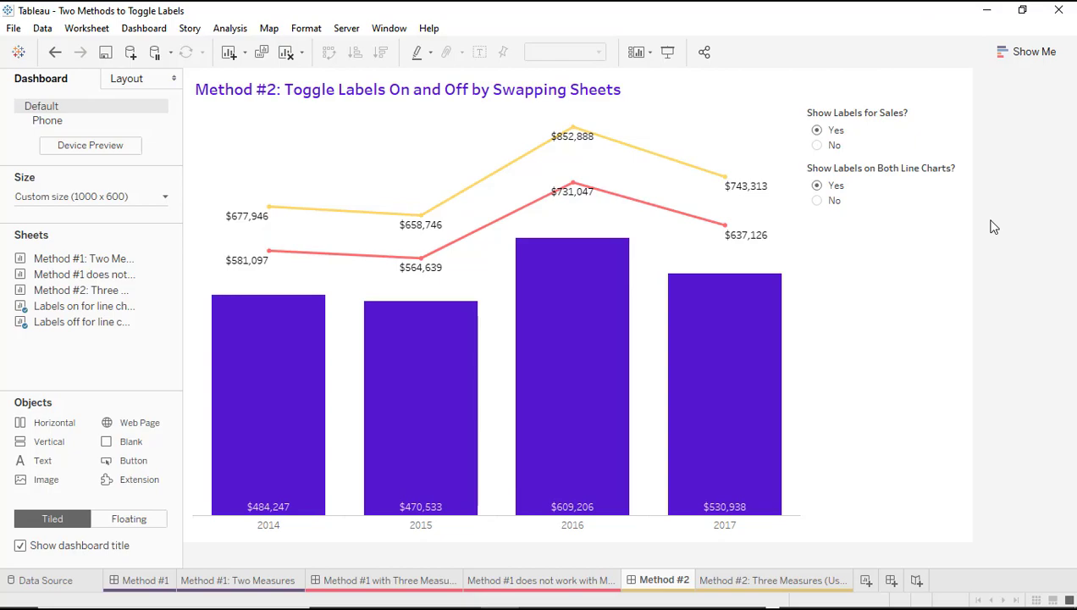
left_click(818, 203)
left_click(818, 186)
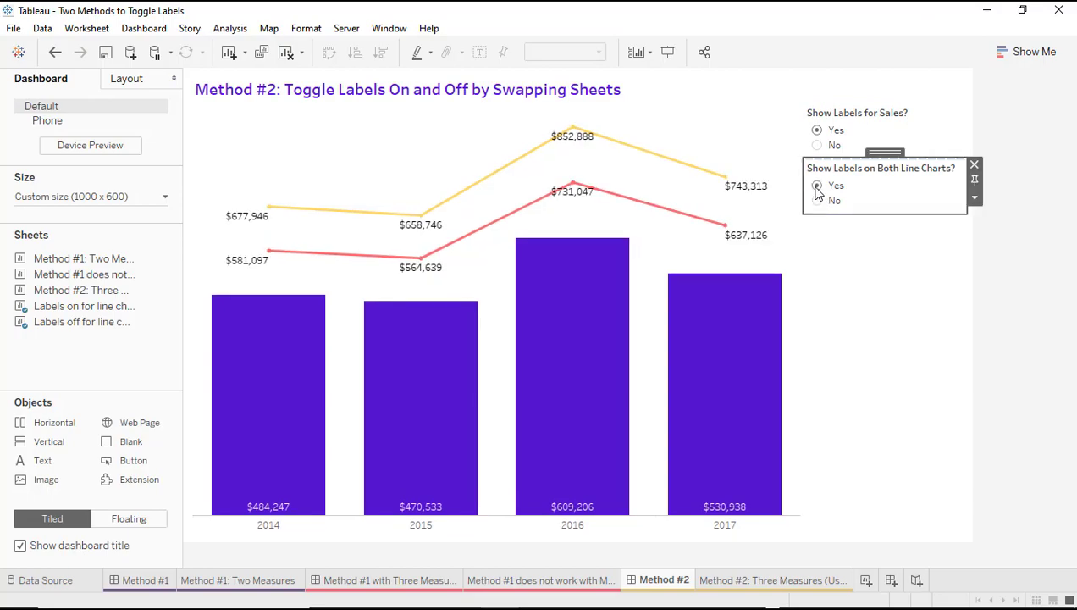
left_click(818, 202)
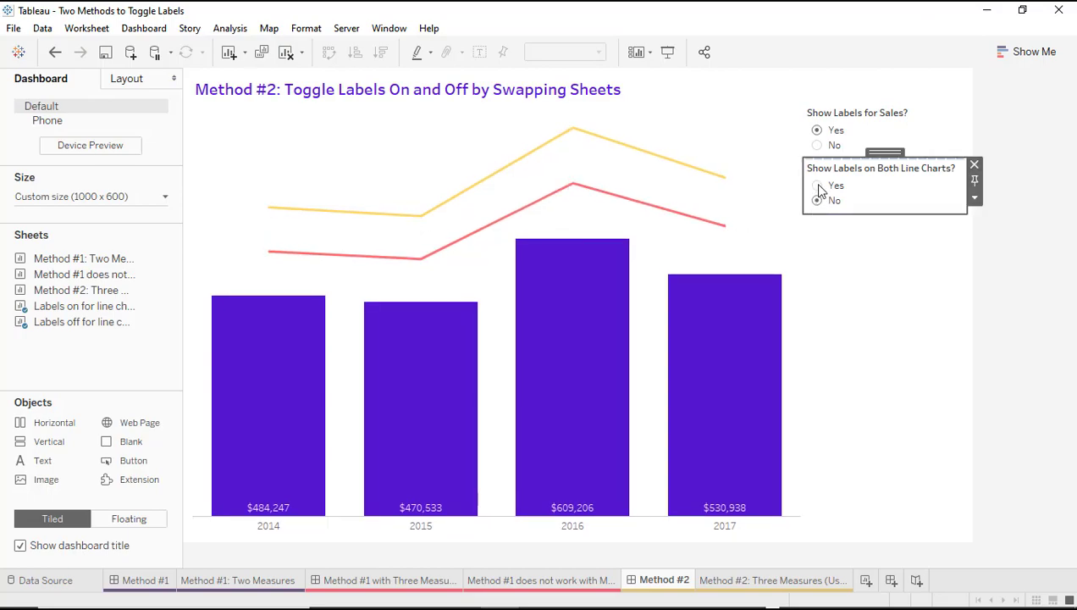
left_click(819, 187)
left_click(818, 201)
left_click(818, 186)
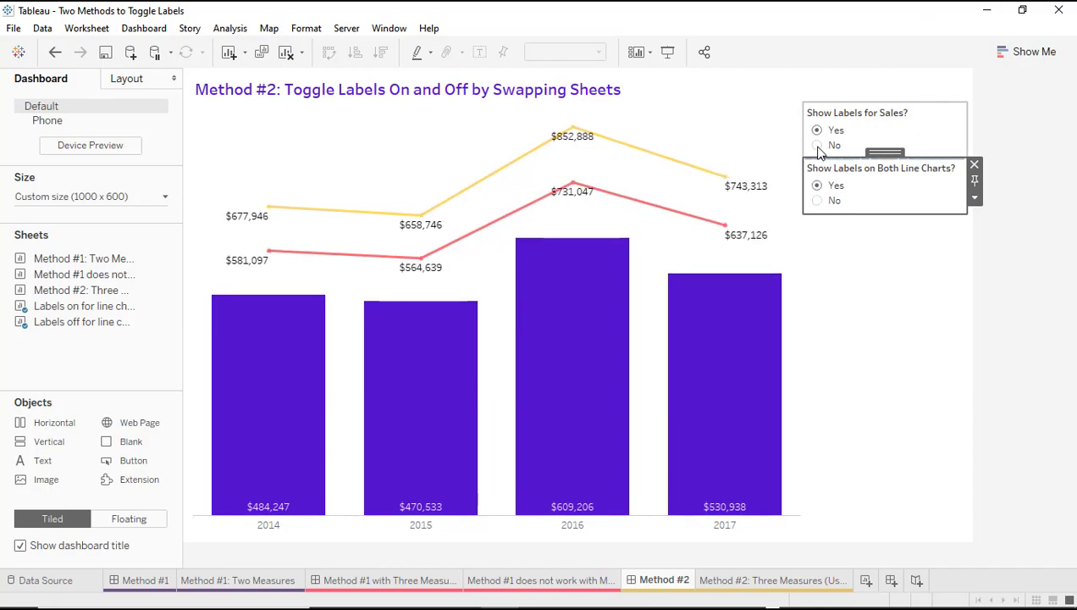
left_click(817, 146)
left_click(817, 131)
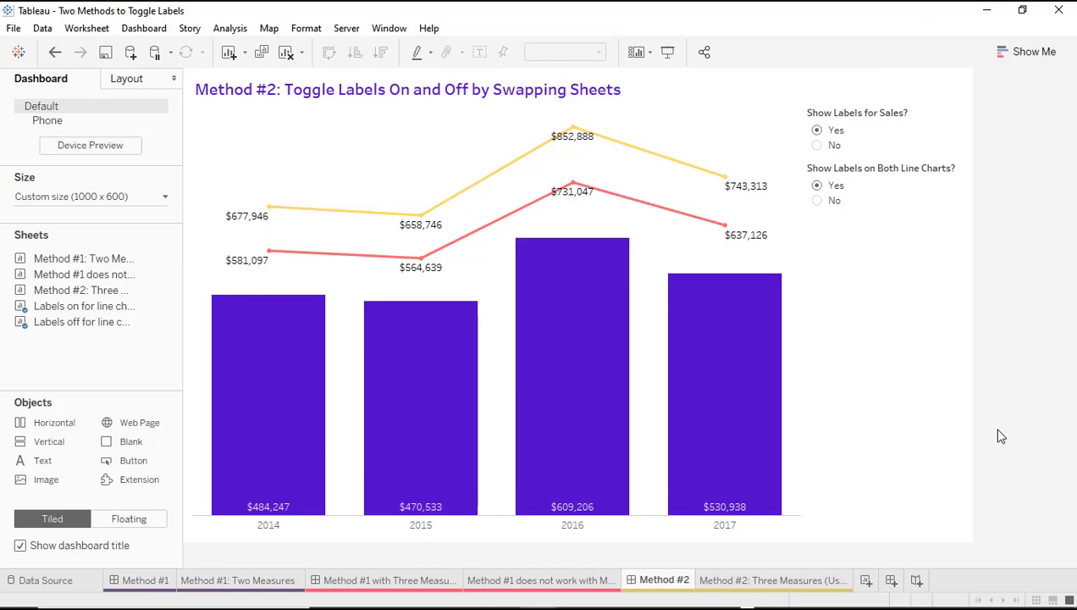
left_click(769, 582)
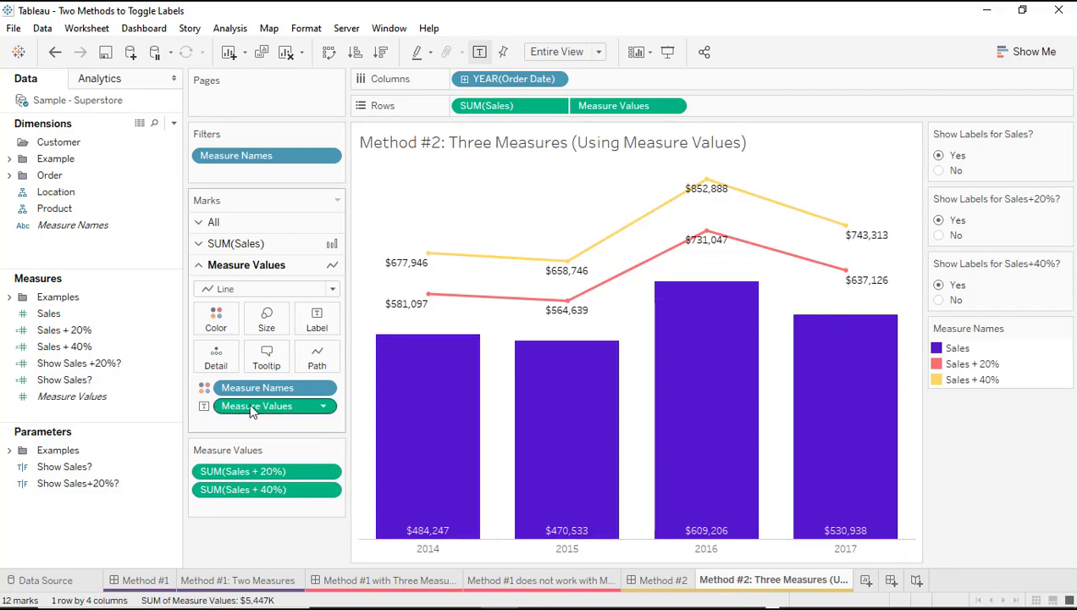
Make two duplicate copies of the Method #2 worksheet.
right_click(769, 586)
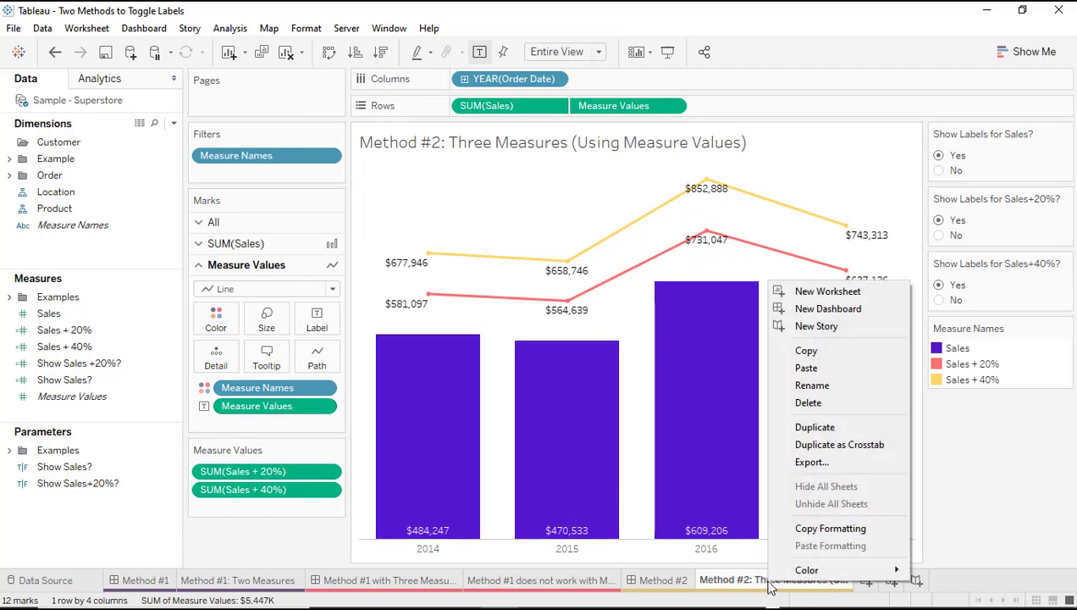
left_click(813, 426)
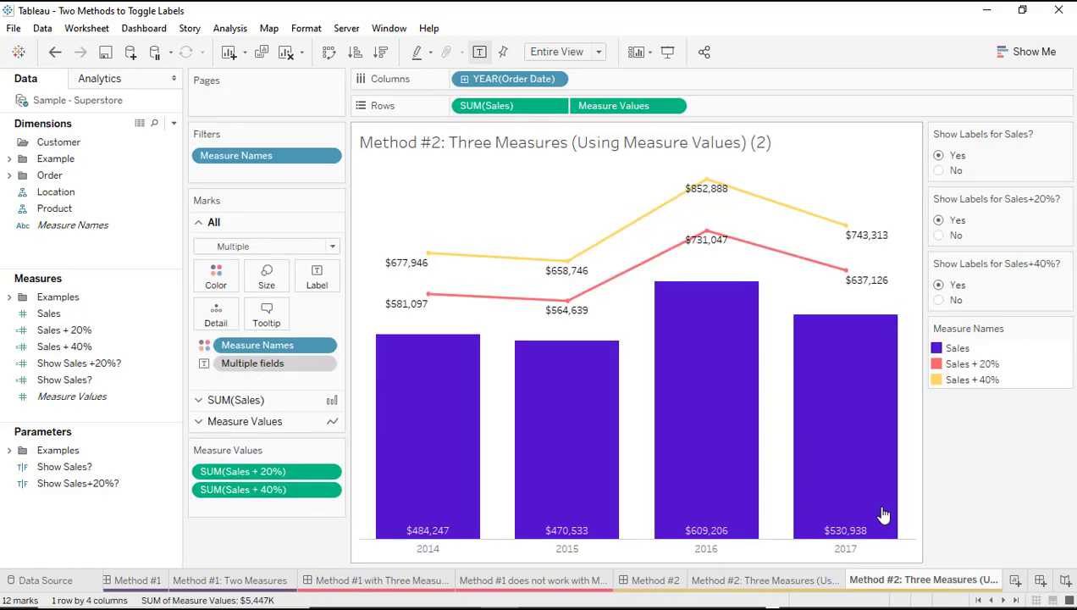
right_click(900, 579)
left_click(934, 430)
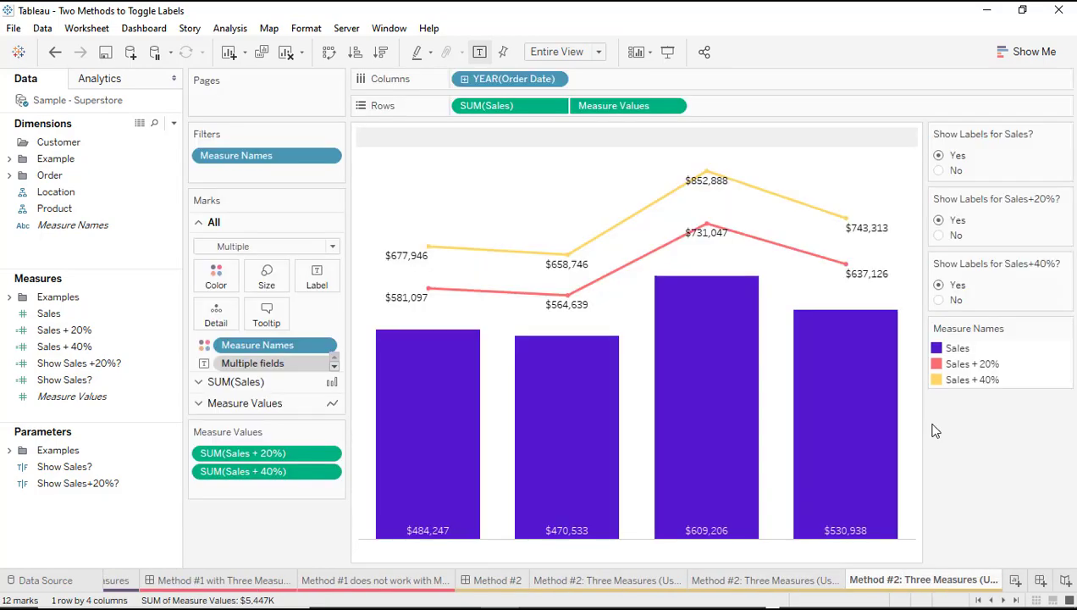
Rename the copies 'Labels On' and 'Labels Off', then check each sheet, ending on Labels Off.
double_click(747, 581)
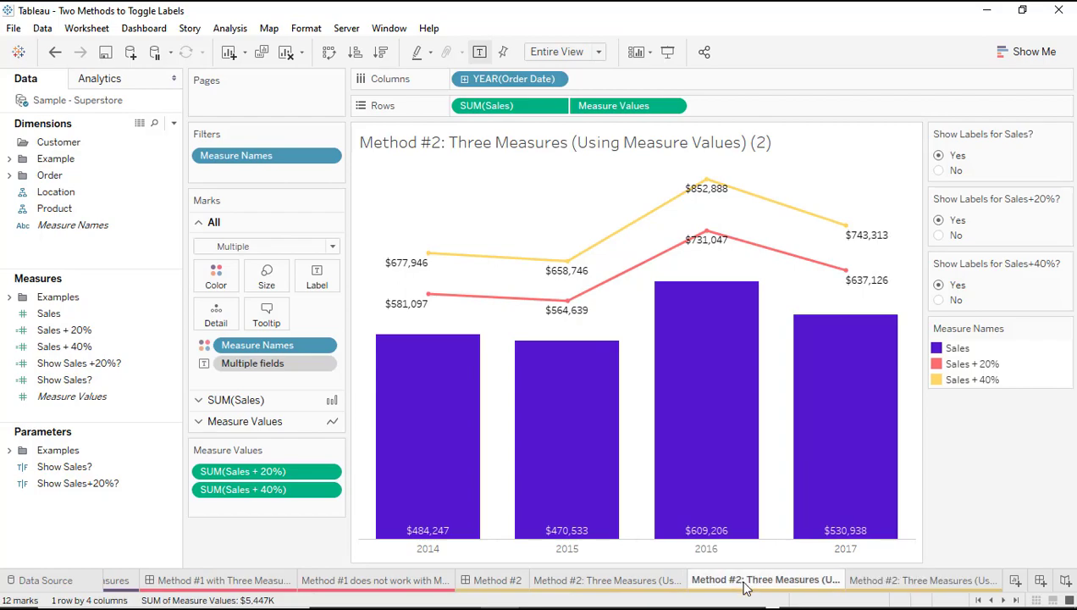
type("Labels On")
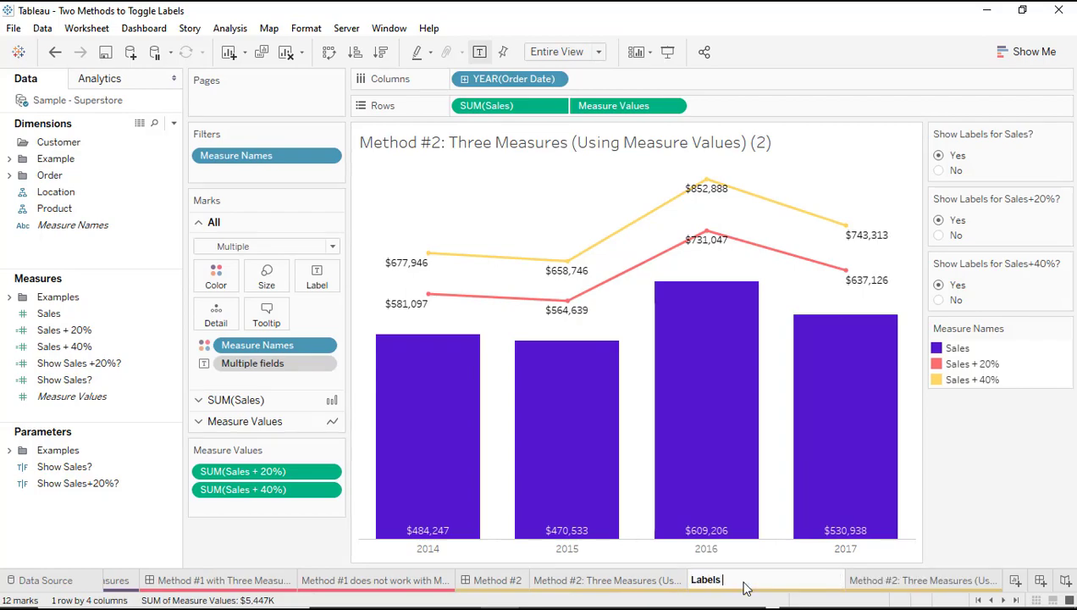
key("Return")
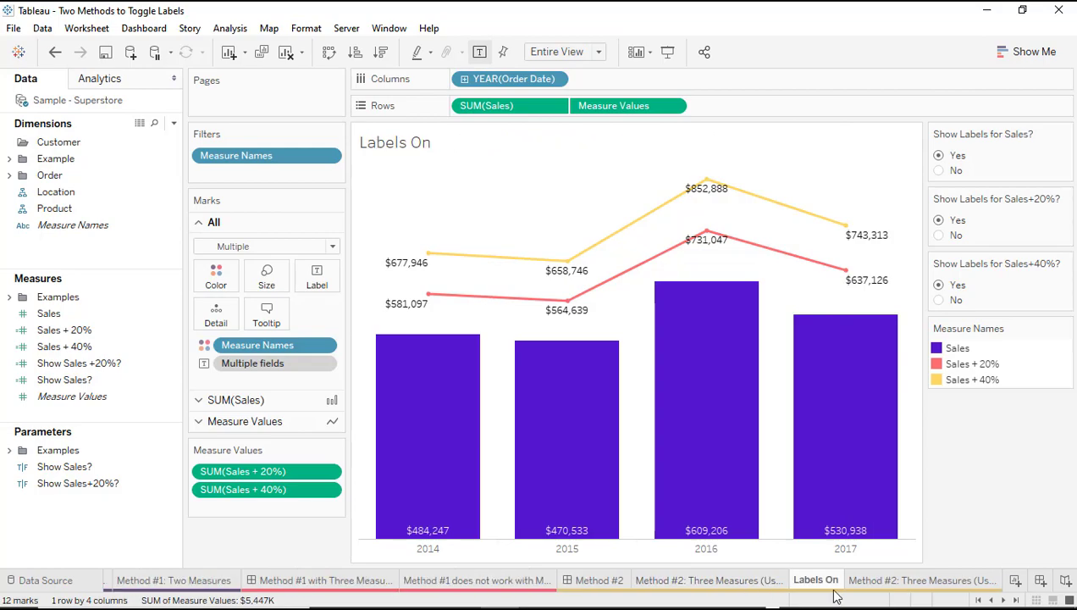
double_click(910, 581)
type("Labels Off")
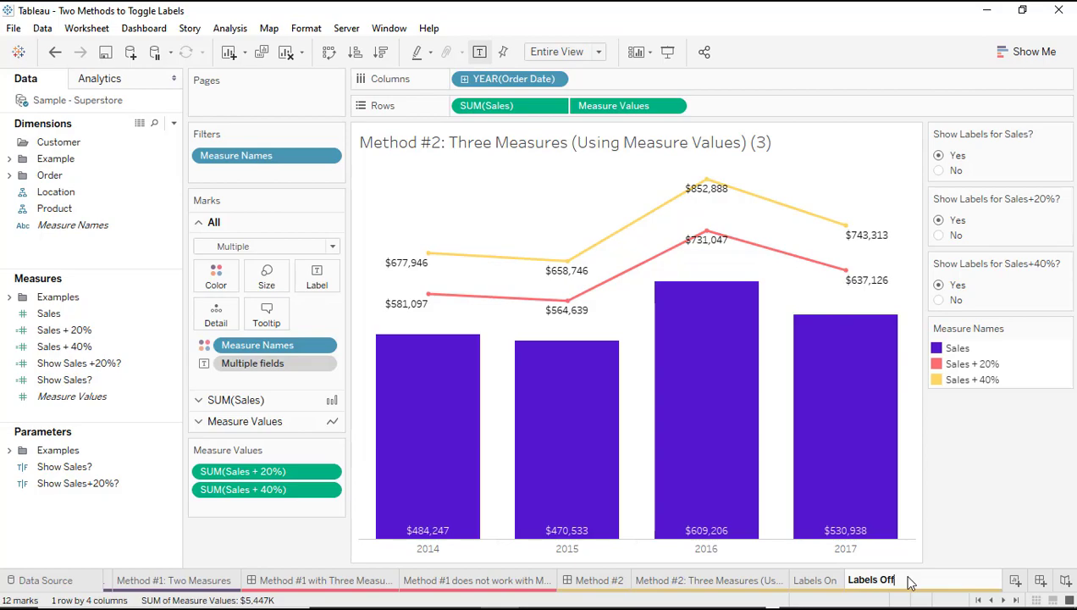
key("Return")
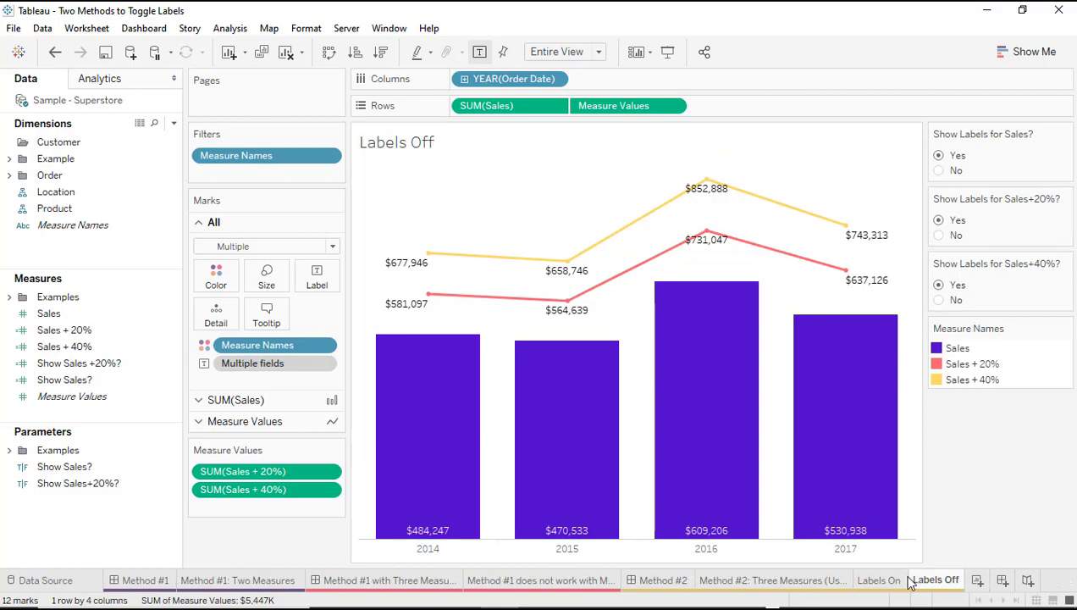
left_click(885, 581)
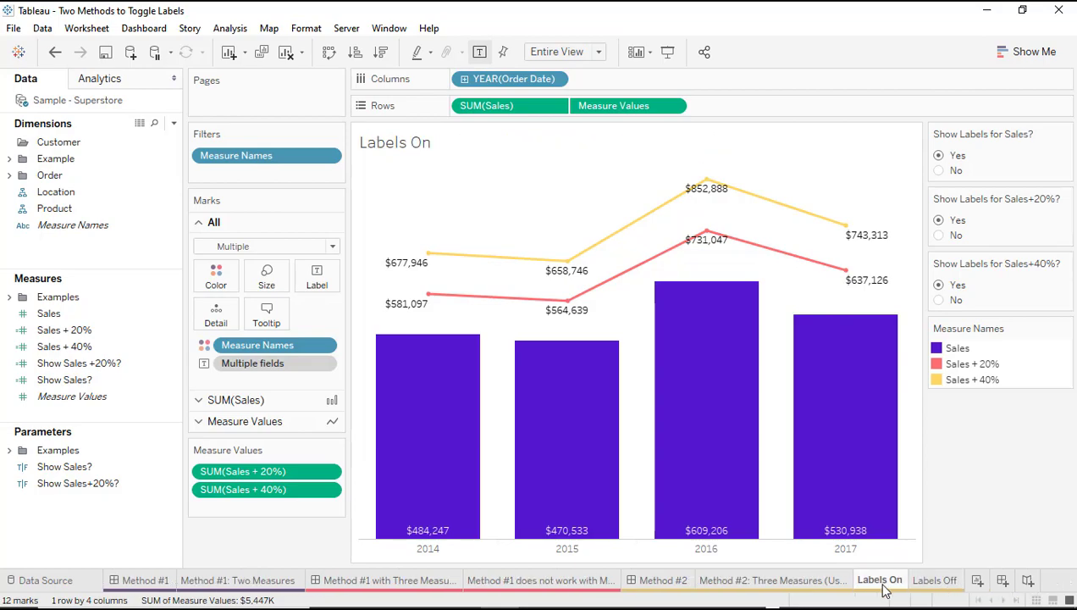
left_click(200, 423)
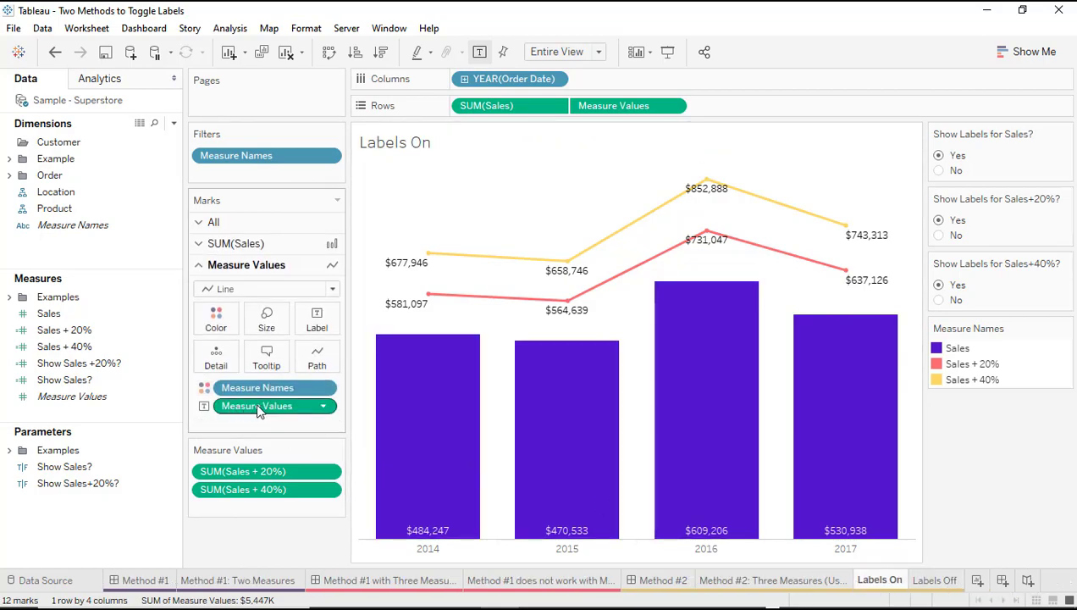
left_click(934, 585)
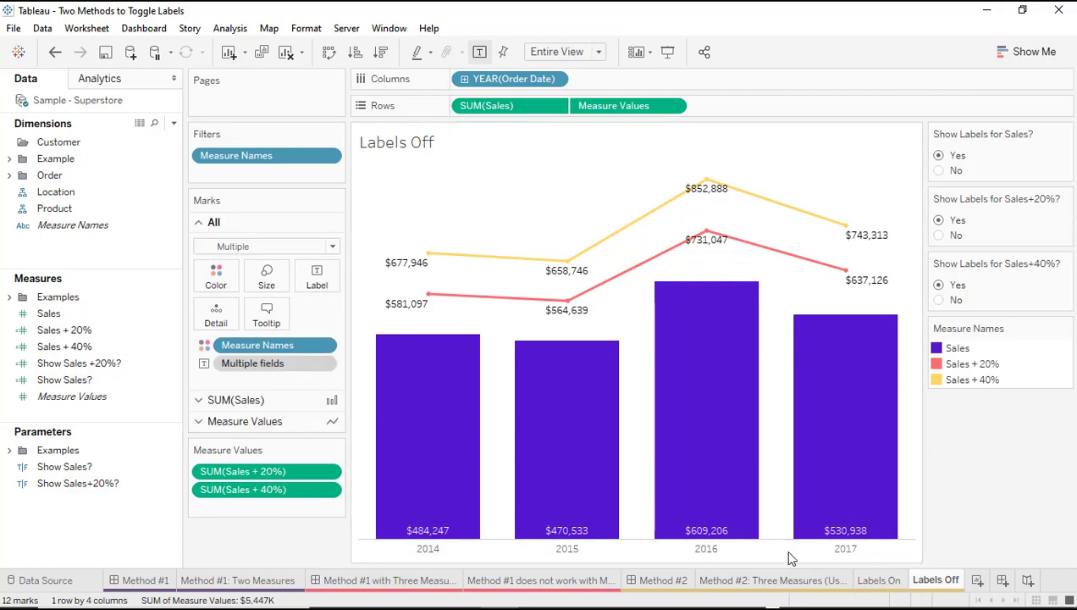
On Labels Off, drag the Measure Values label off the lines, then compare with Labels On.
left_click(200, 422)
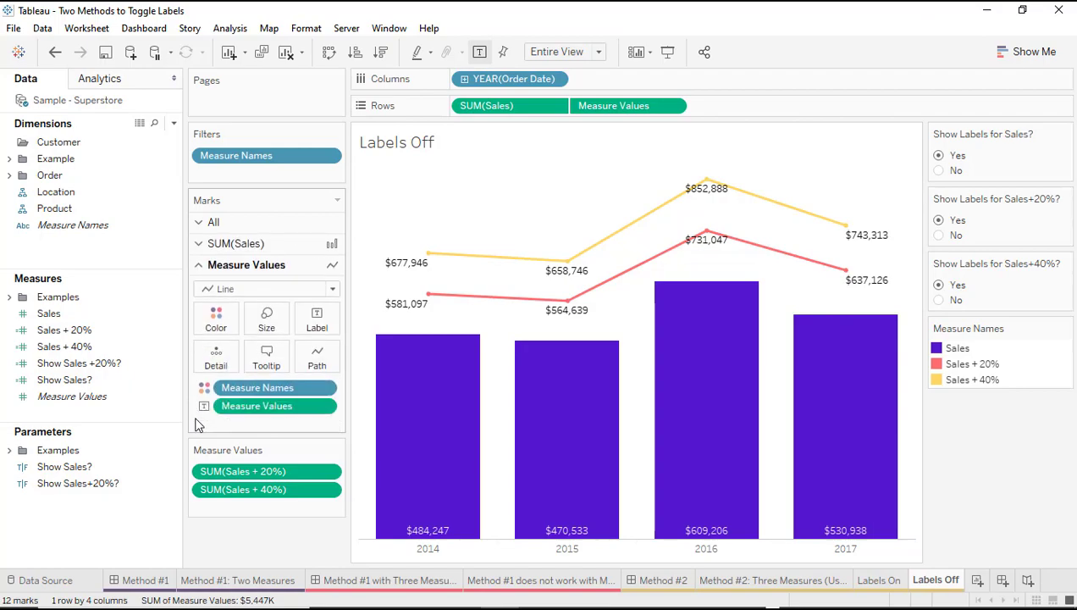
left_click_drag(244, 410, 260, 541)
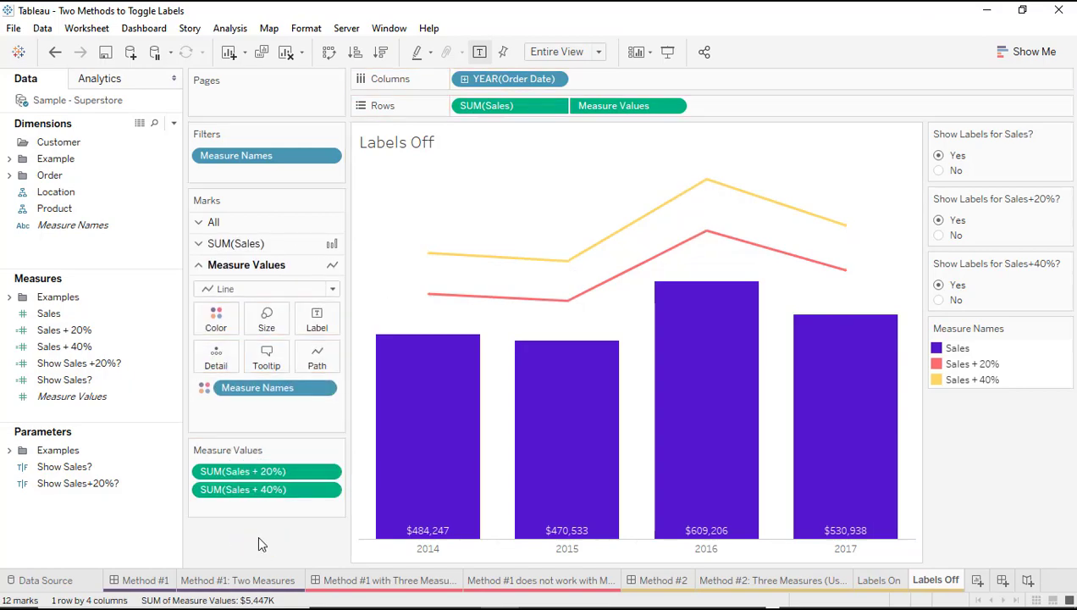
left_click(883, 583)
left_click(923, 583)
left_click(883, 582)
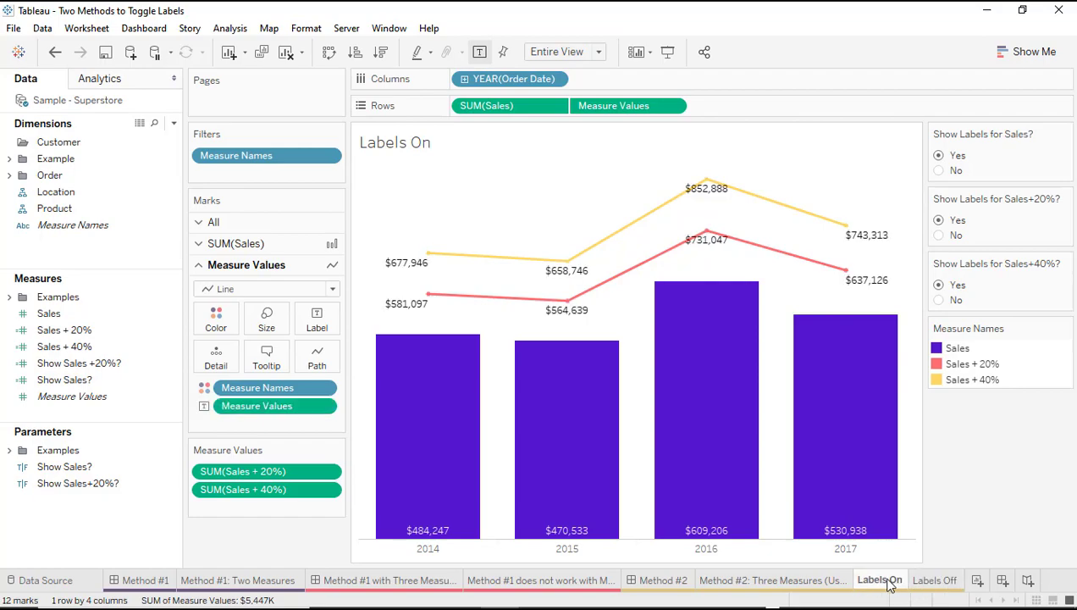
left_click(941, 582)
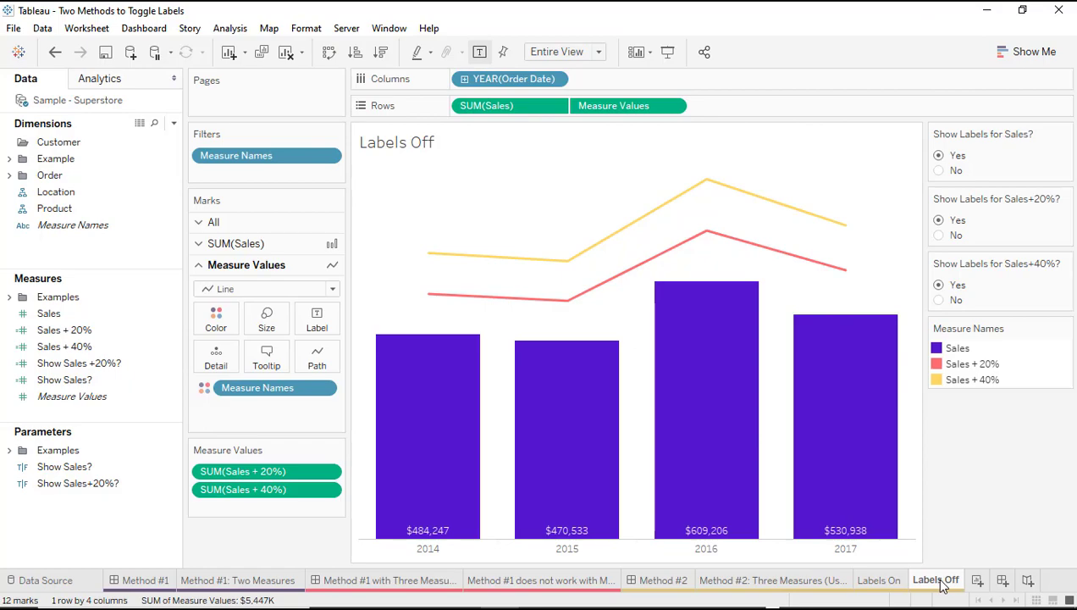
left_click(880, 582)
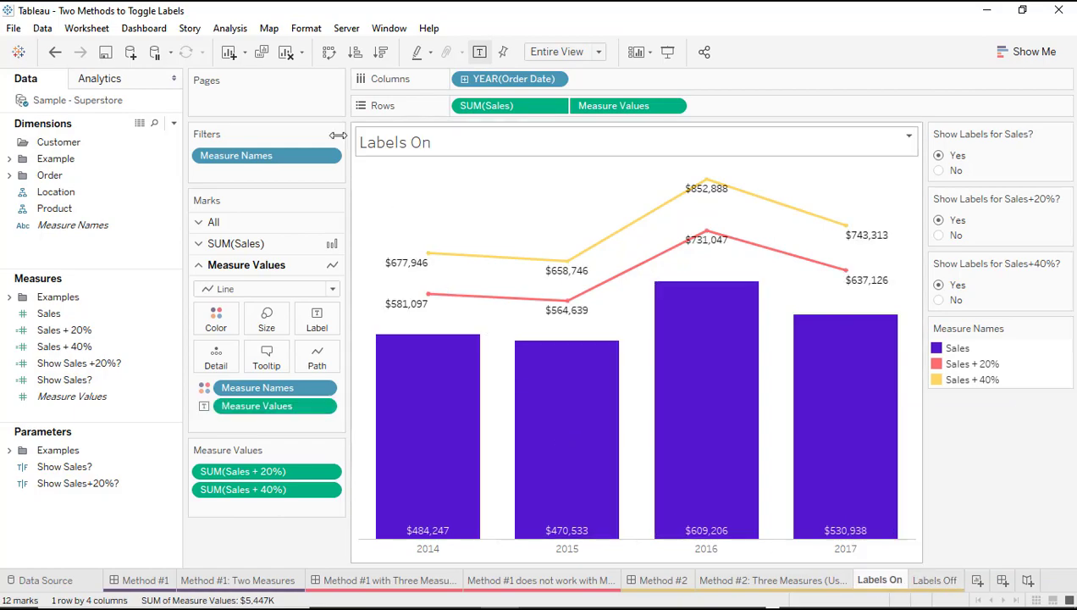
Create a Boolean parameter 'Show Labels on Line Charts?' with aliases Yes and No.
left_click(173, 123)
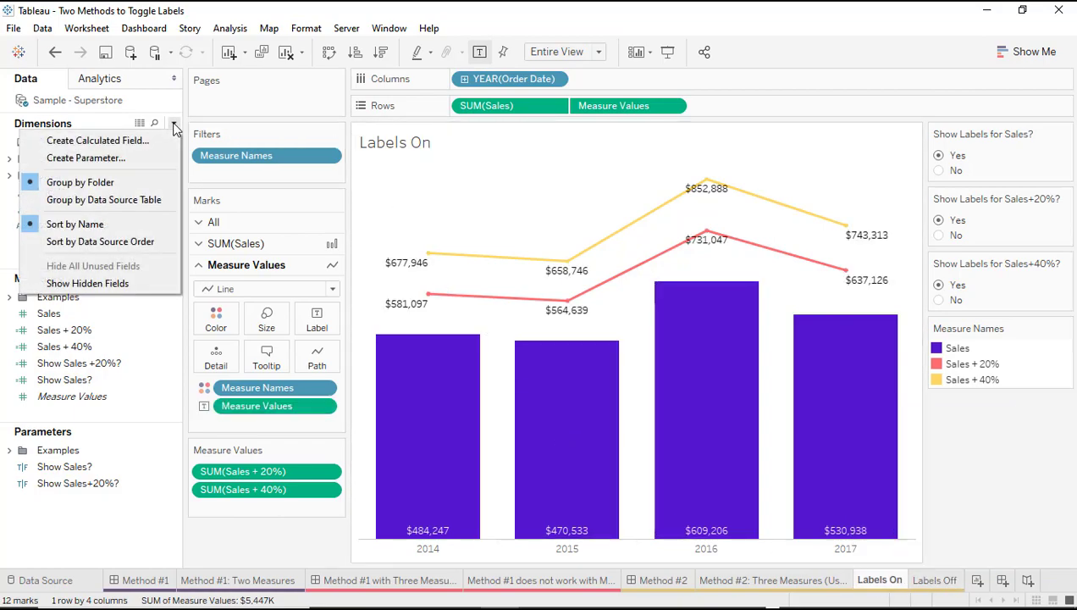
left_click(149, 159)
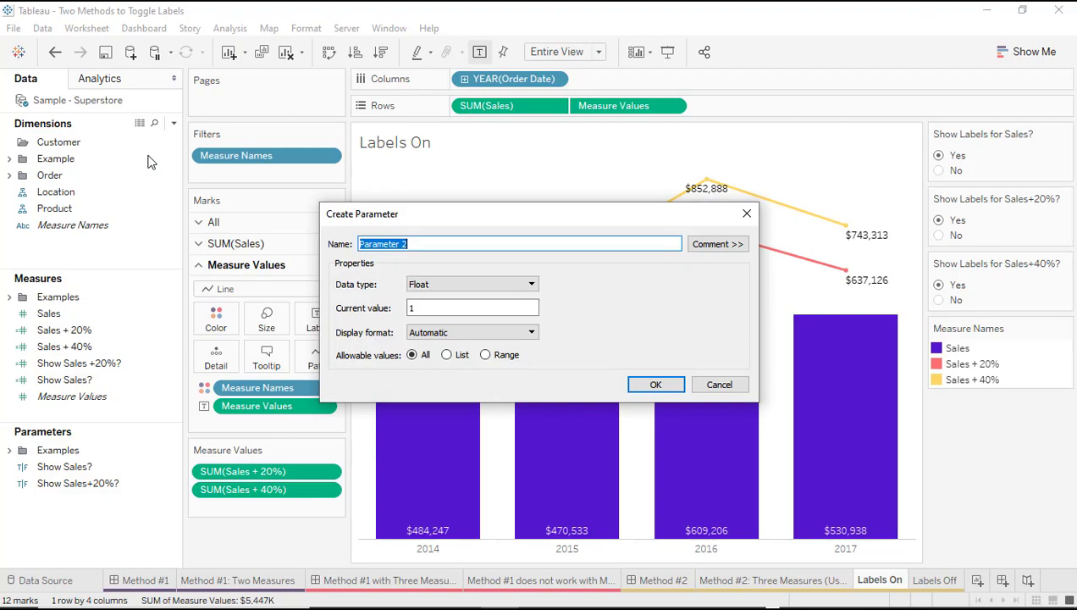
key("BackSpace")
type("Show")
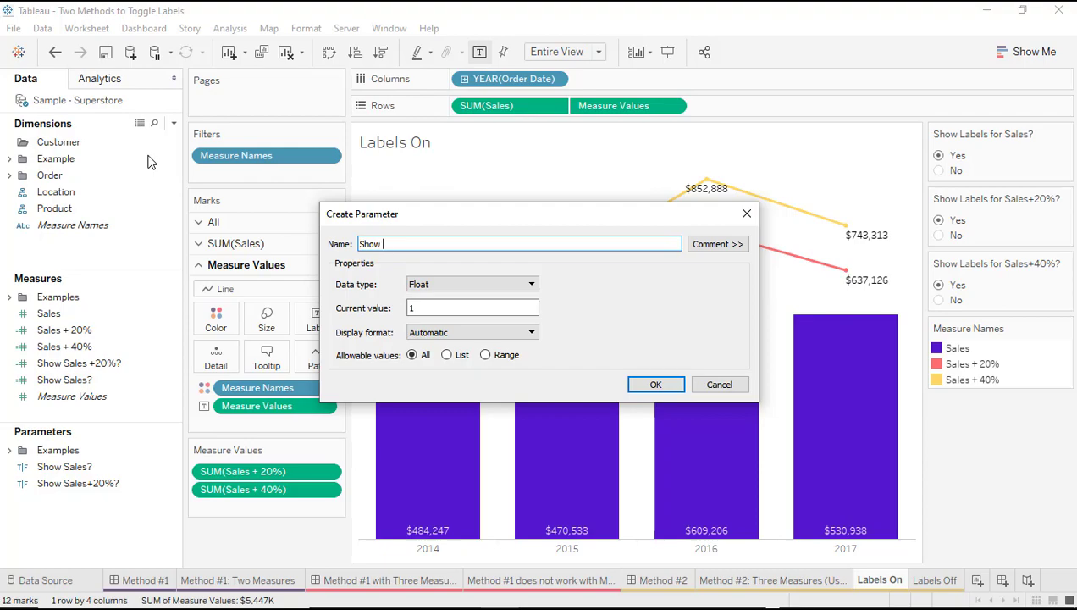
type(" Labels on Line Charts?")
left_click(426, 286)
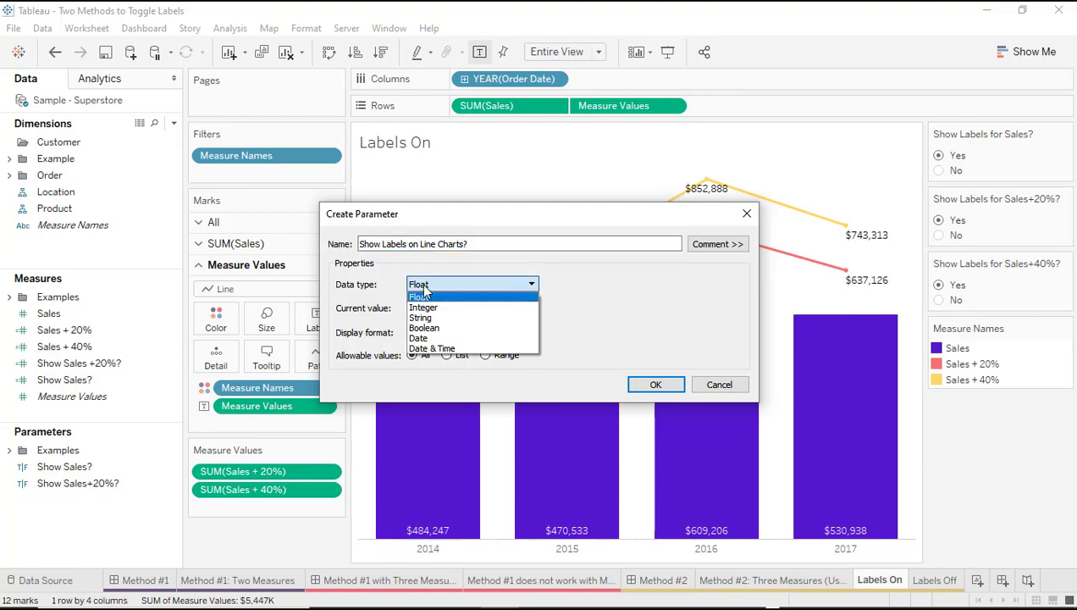
left_click(427, 326)
left_click(396, 396)
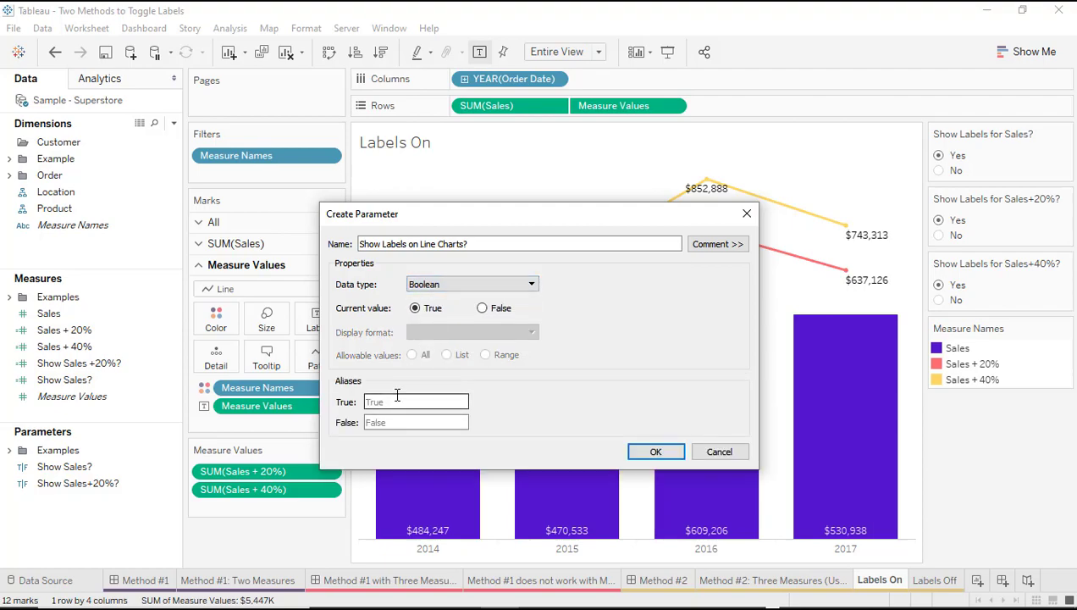
type("Yes")
key("Tab")
type("No")
left_click(649, 454)
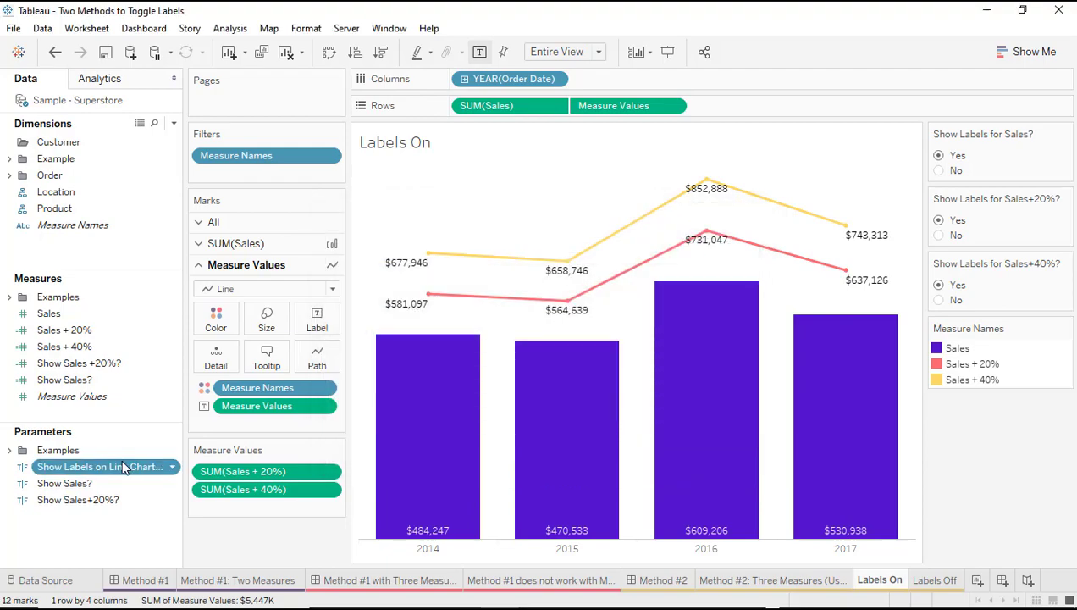
left_click(174, 124)
Create calculated field 'Show Lables on Line Charts' with formula [Show Labels on Line Charts?].
left_click(161, 140)
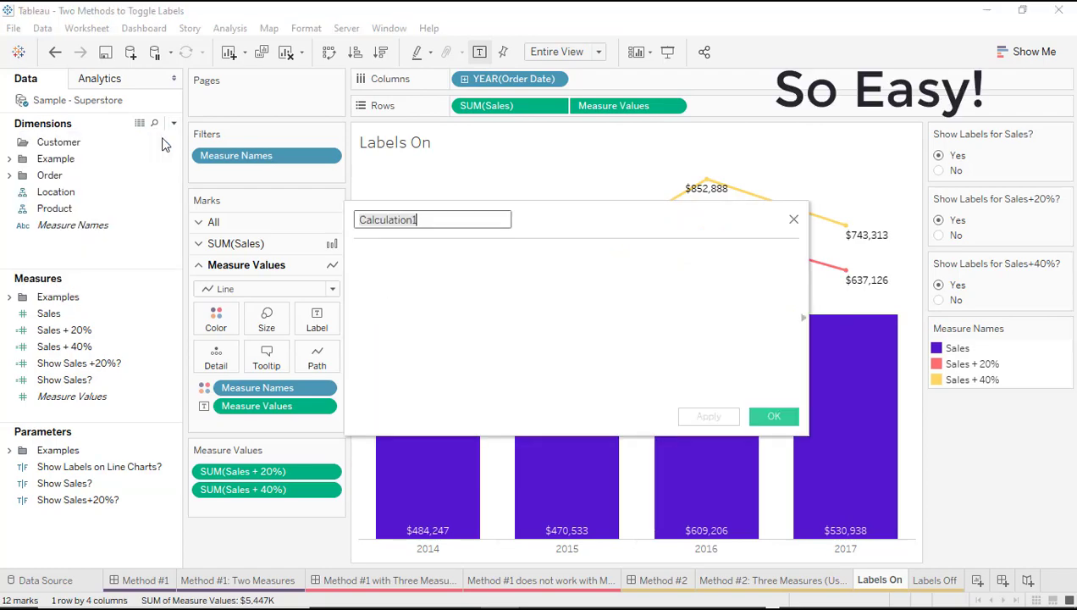
key("BackSpace")
type("Show")
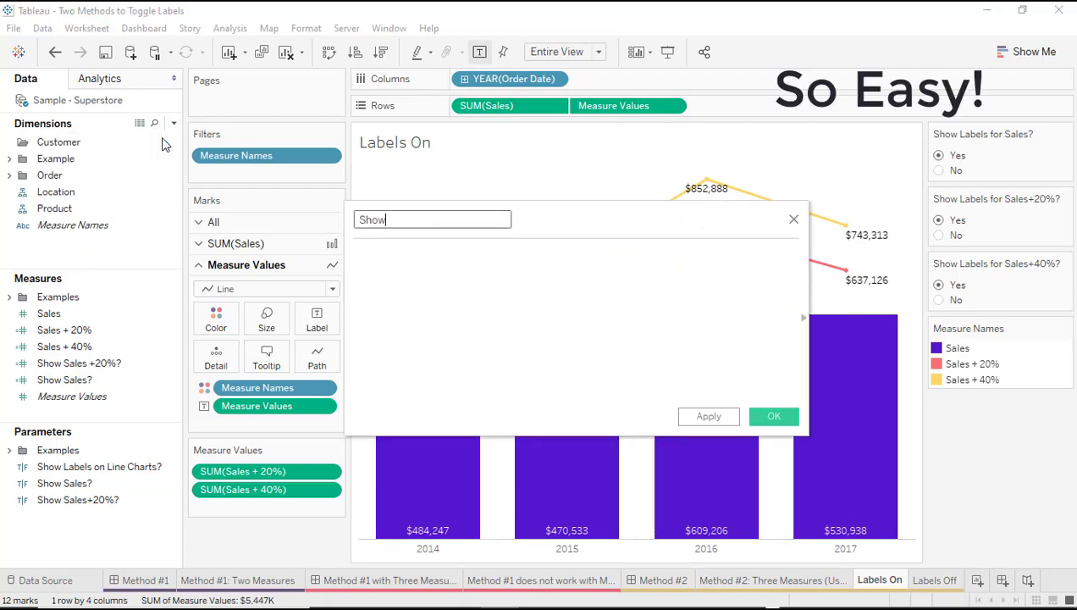
type(" Lab")
key("BackSpace")
type("ables on Line Charts")
key("Tab")
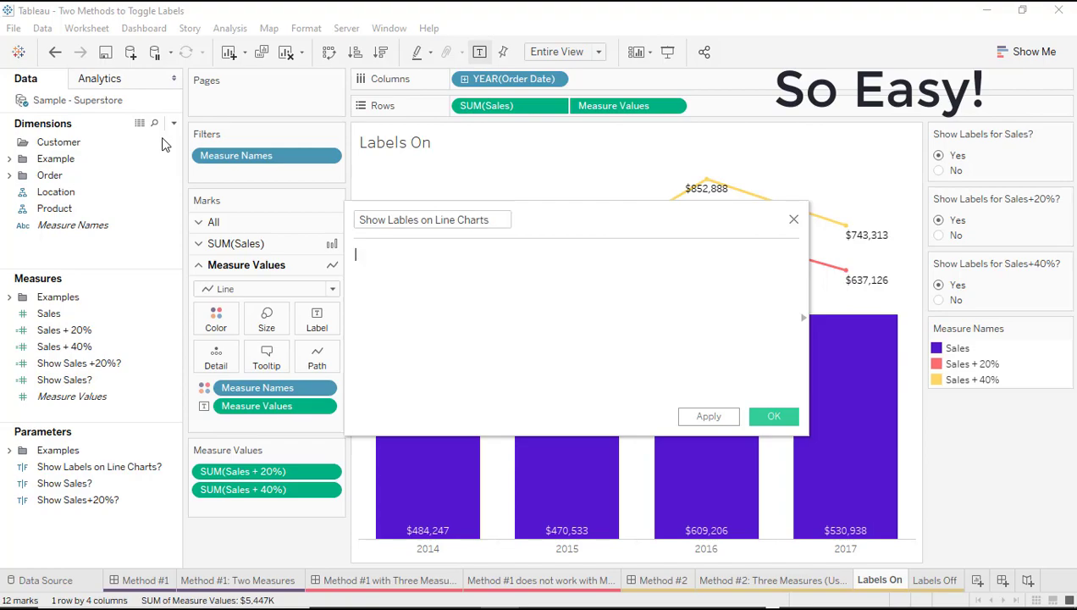
type("sho")
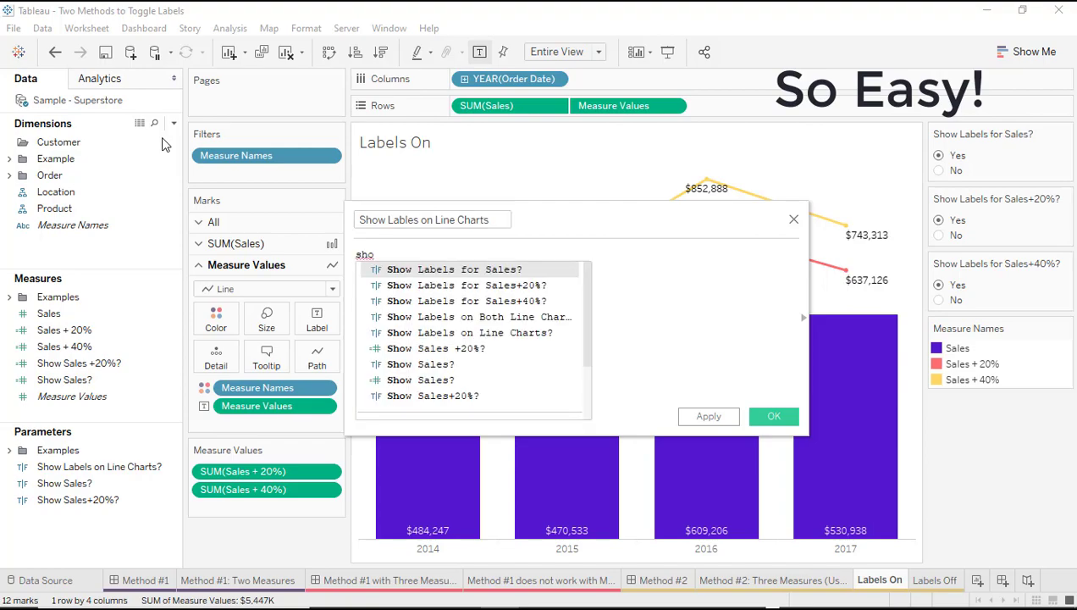
key("Down")
key("Down")
key("Down")
key("Down")
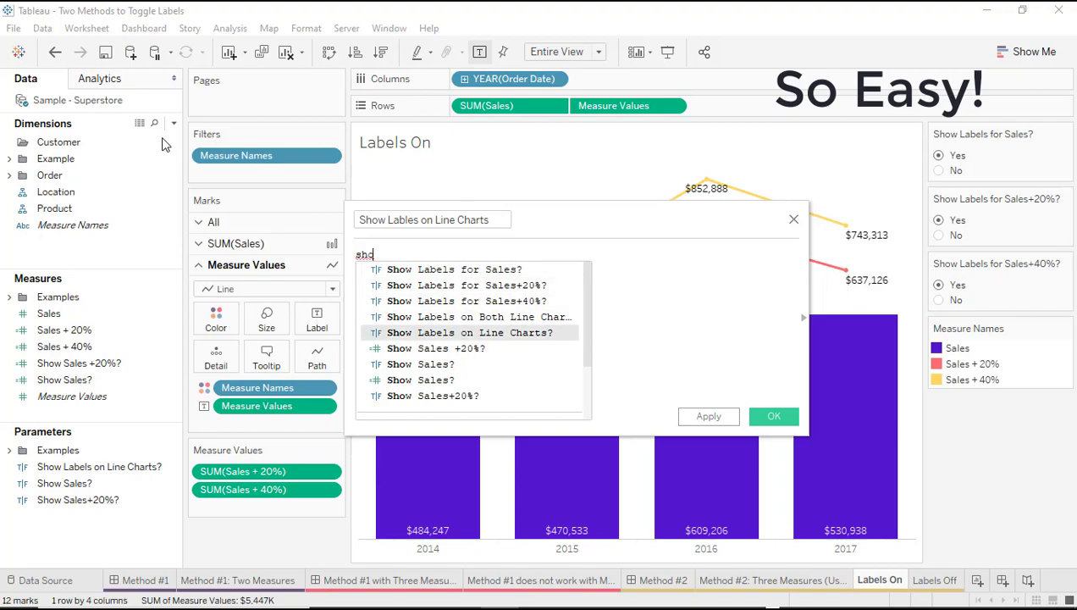
key("Return")
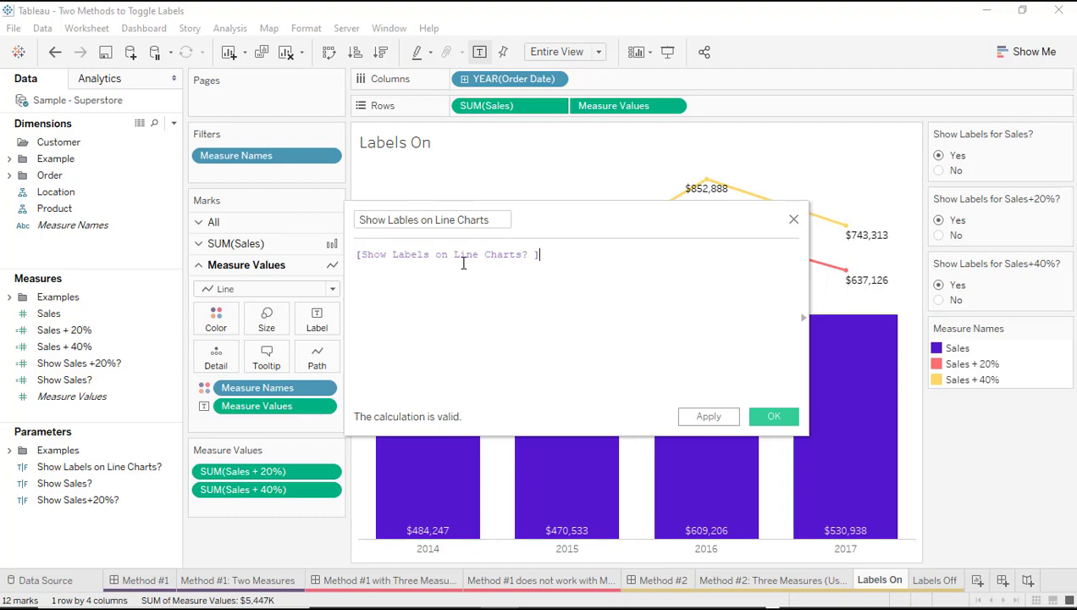
left_click(762, 413)
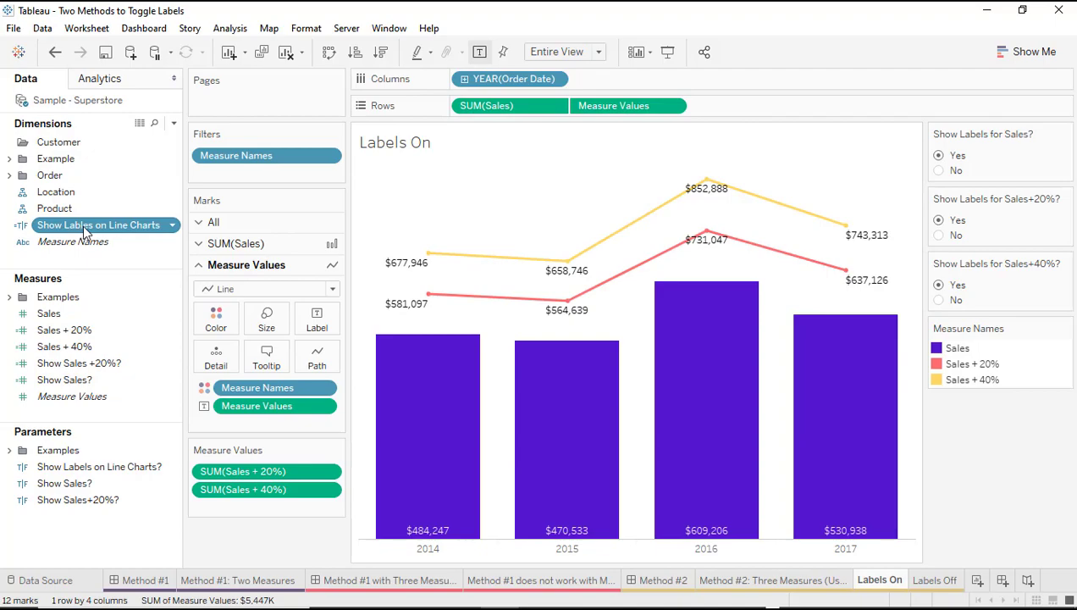
Filter Labels On to keep only the True value of Show Lables on Line Charts.
left_click_drag(82, 227, 249, 181)
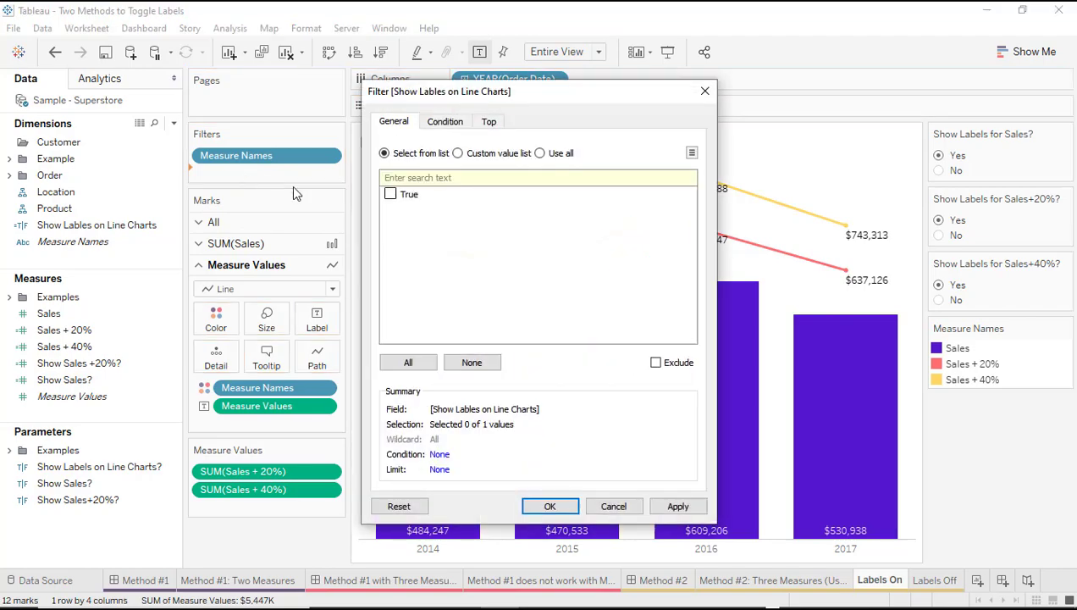
left_click(392, 195)
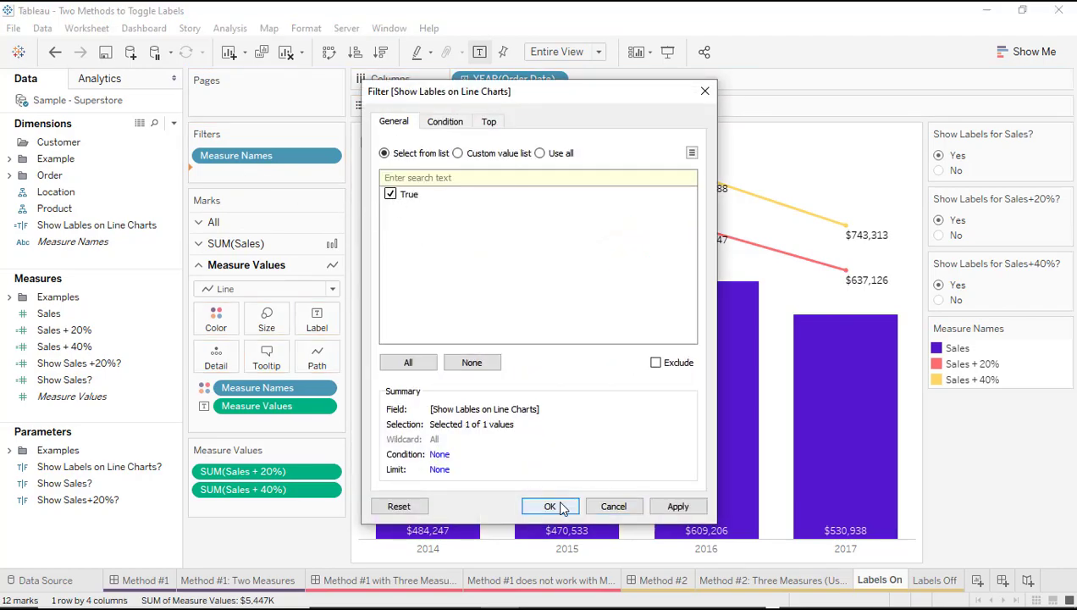
left_click(553, 506)
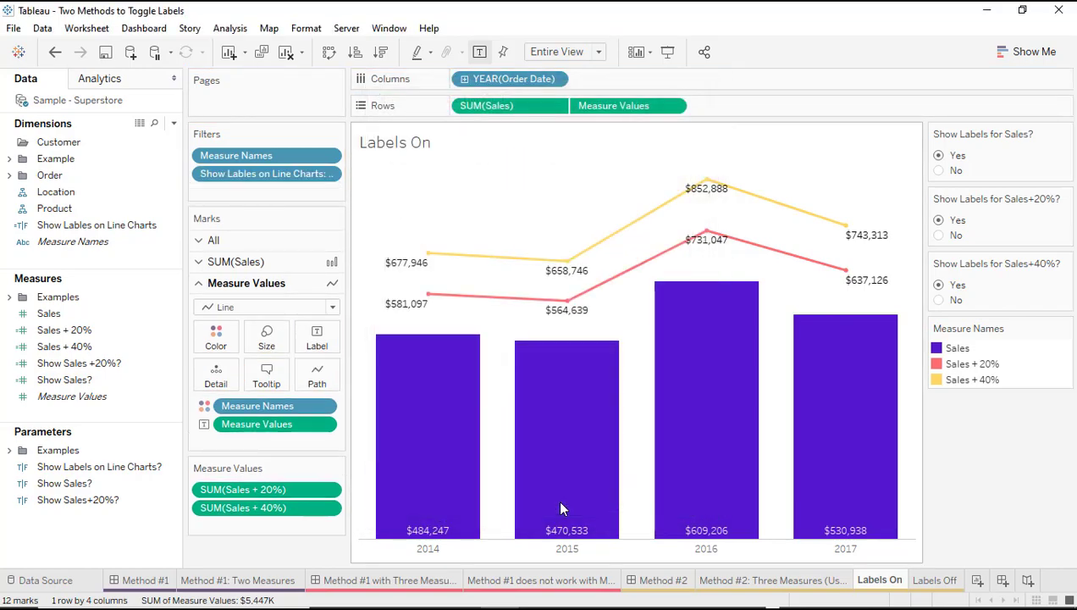
left_click(936, 581)
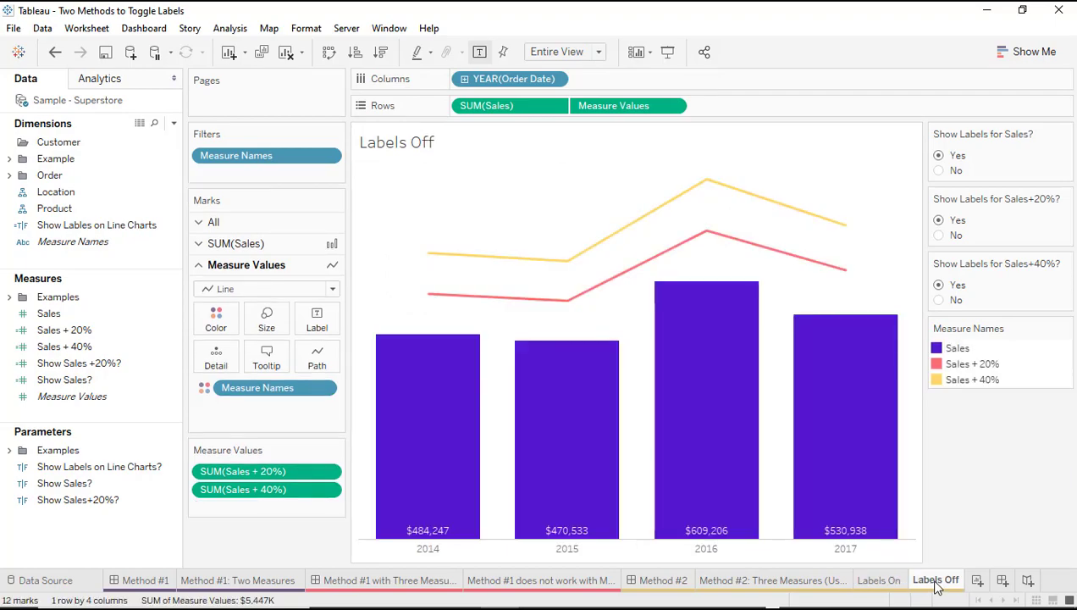
Show the Show Labels on Line Charts? control as Yes/No radio buttons, set to No.
left_click(105, 228)
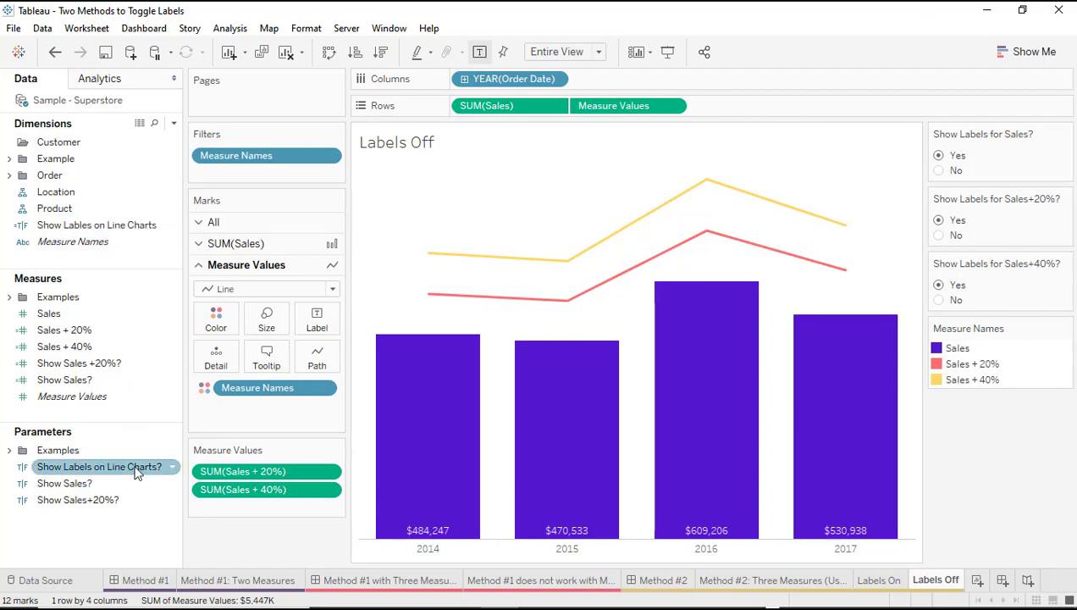
right_click(174, 467)
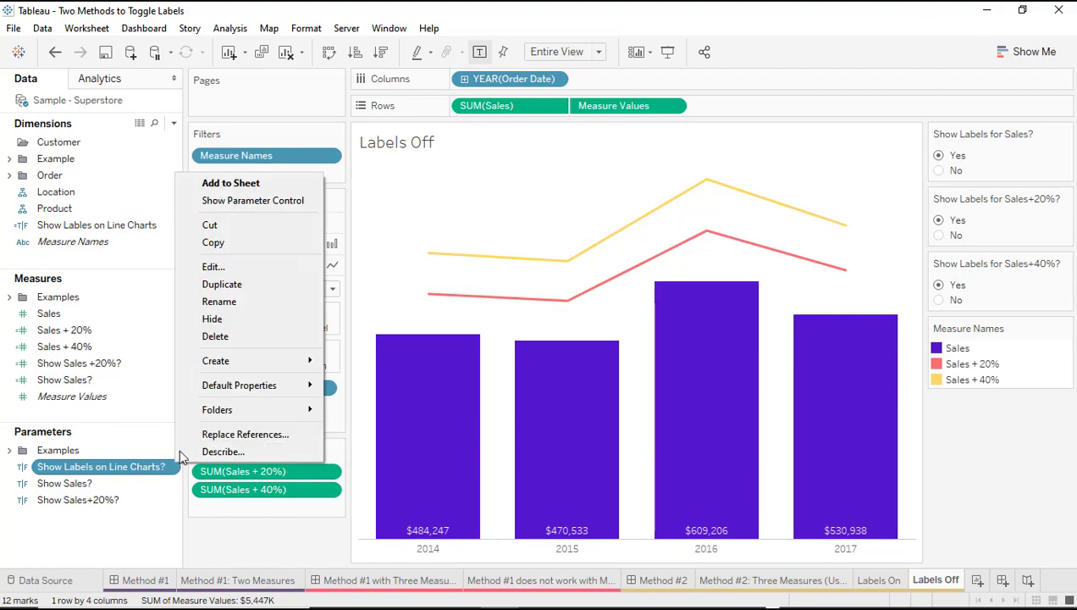
left_click(232, 201)
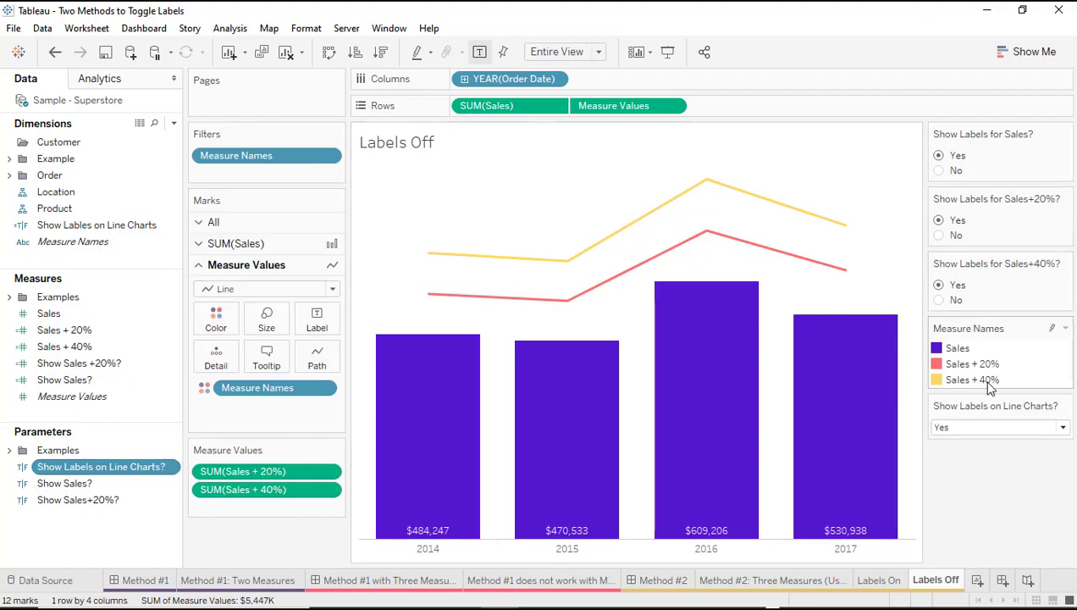
left_click(1065, 406)
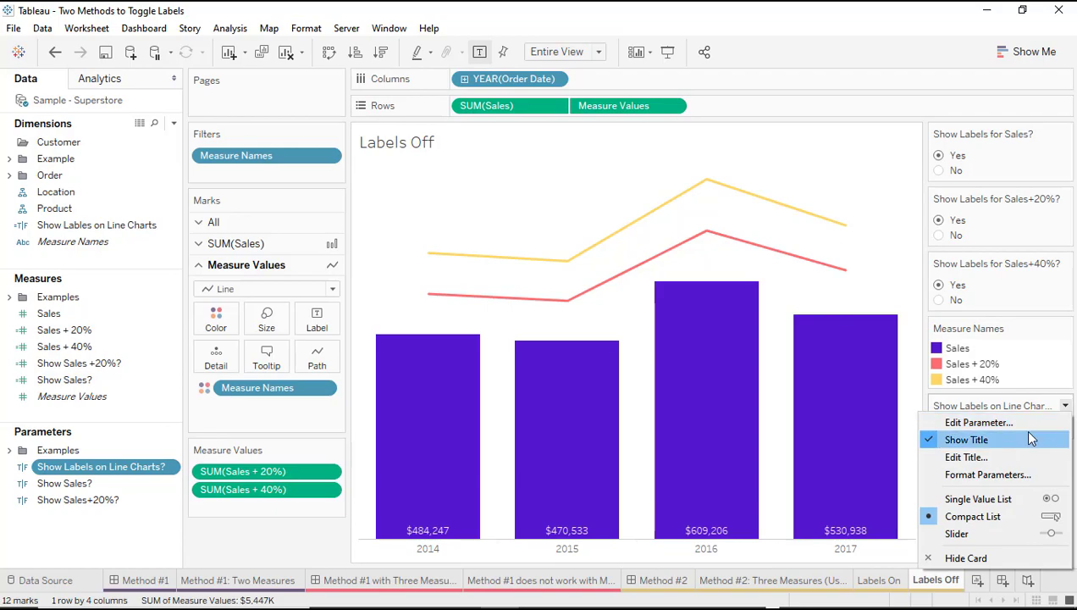
left_click(974, 499)
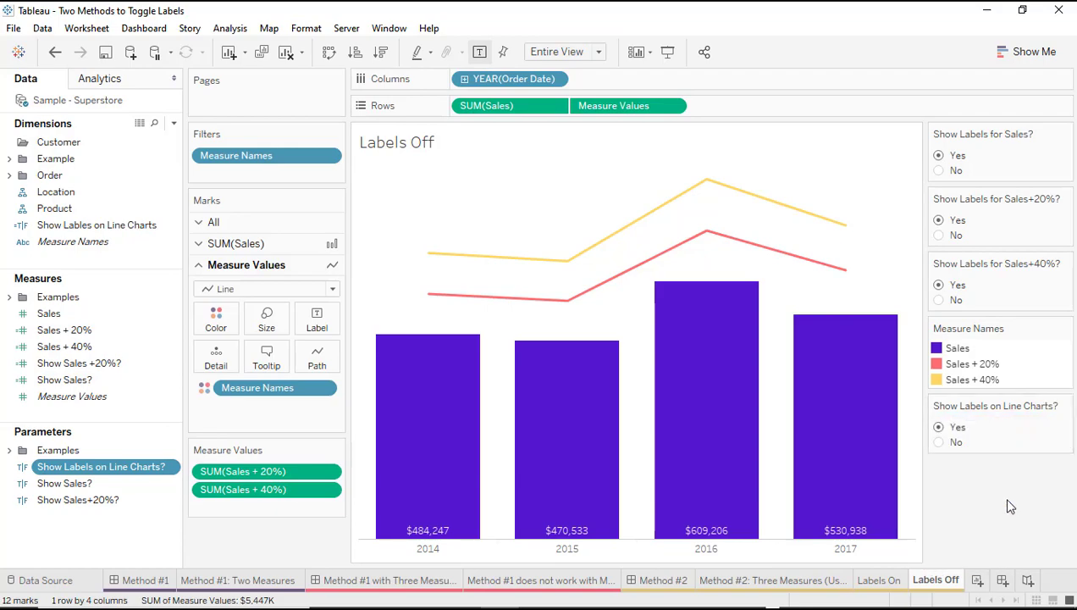
left_click(938, 442)
left_click(69, 228)
Filter Labels Off to keep only the False value of Show Lables on Line Charts.
left_click_drag(69, 228, 227, 167)
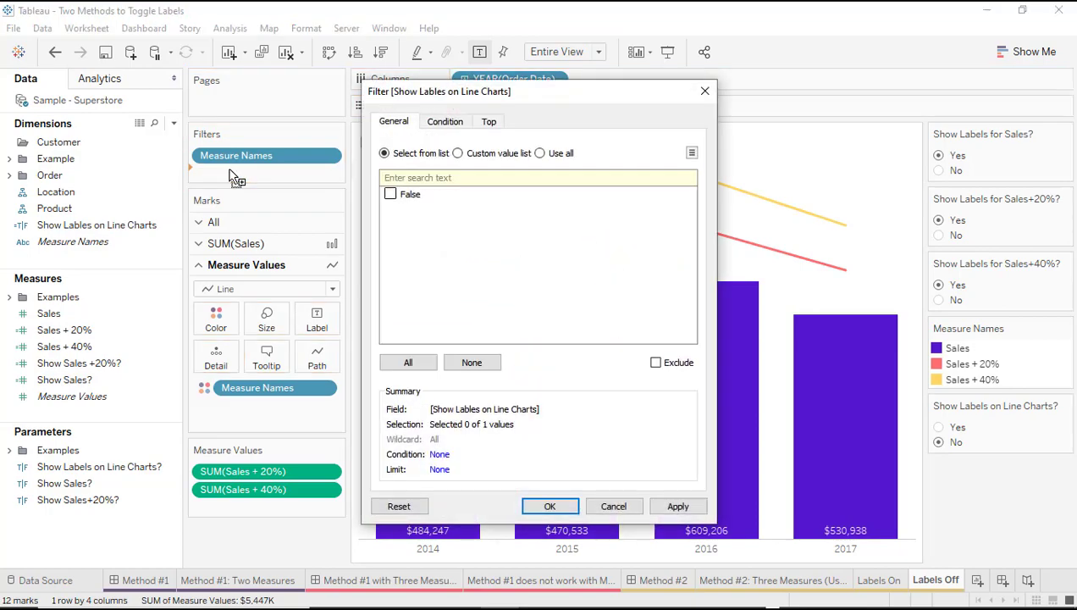
left_click(392, 195)
left_click(552, 505)
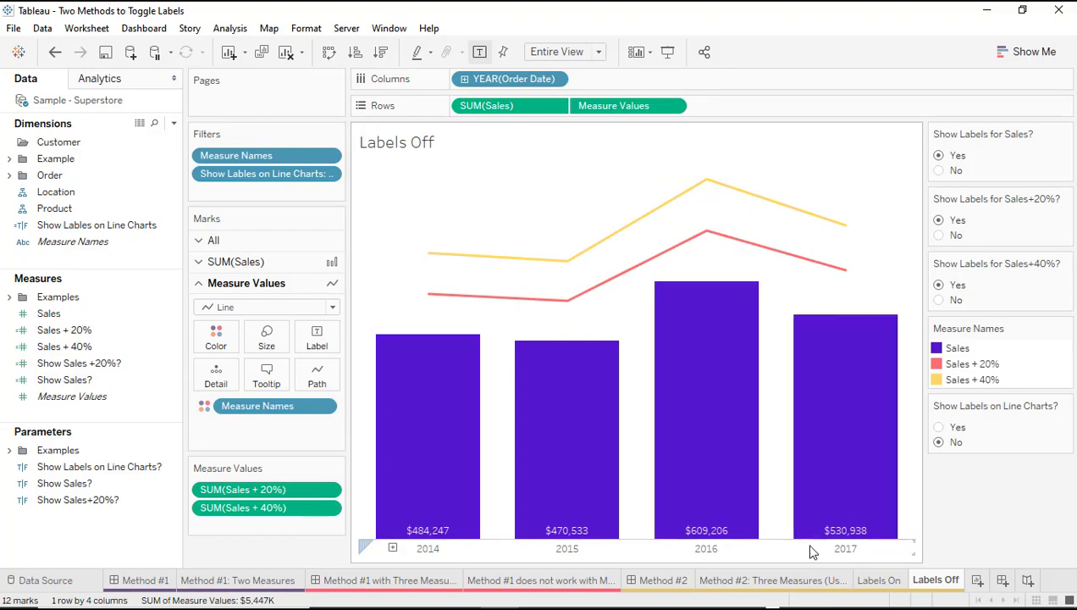
left_click(1003, 583)
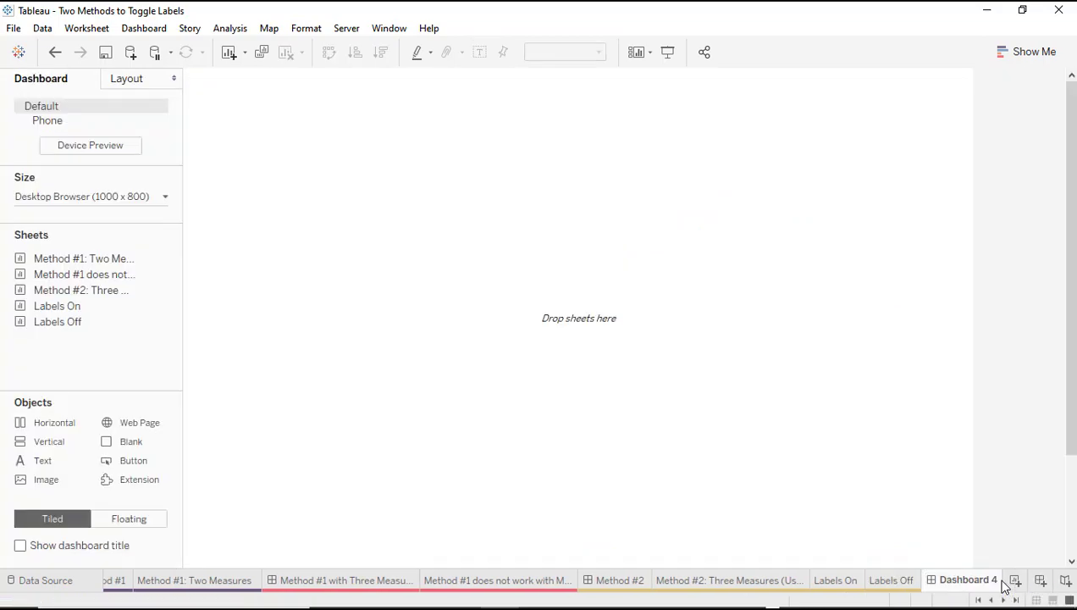
Size Dashboard 4 to a custom 1000 x 600 and add a vertical container.
left_click(112, 203)
left_click(154, 297)
left_click(140, 364)
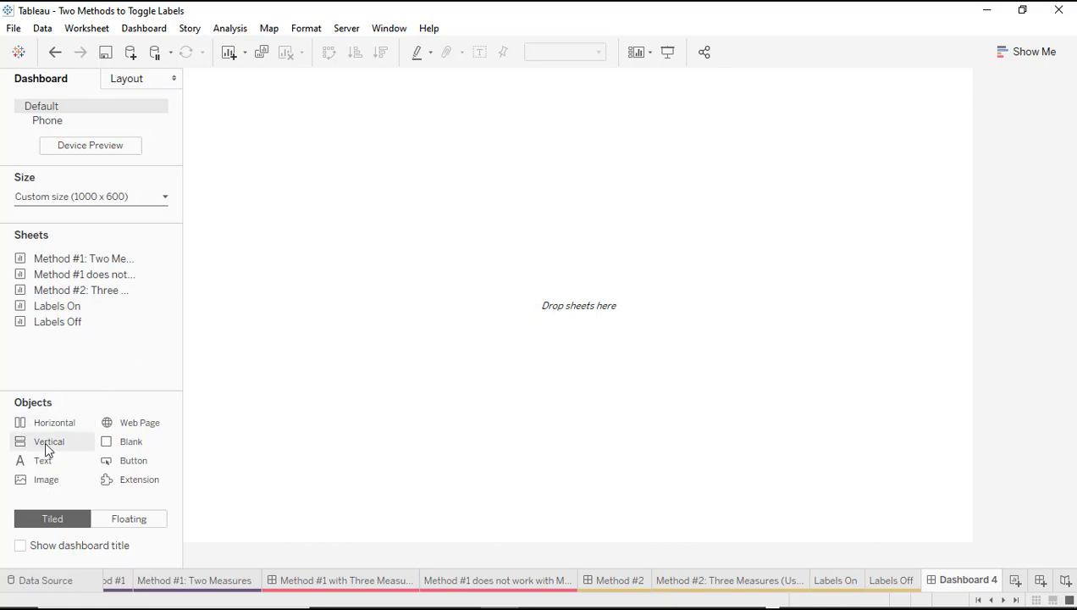
left_click_drag(45, 440, 303, 313)
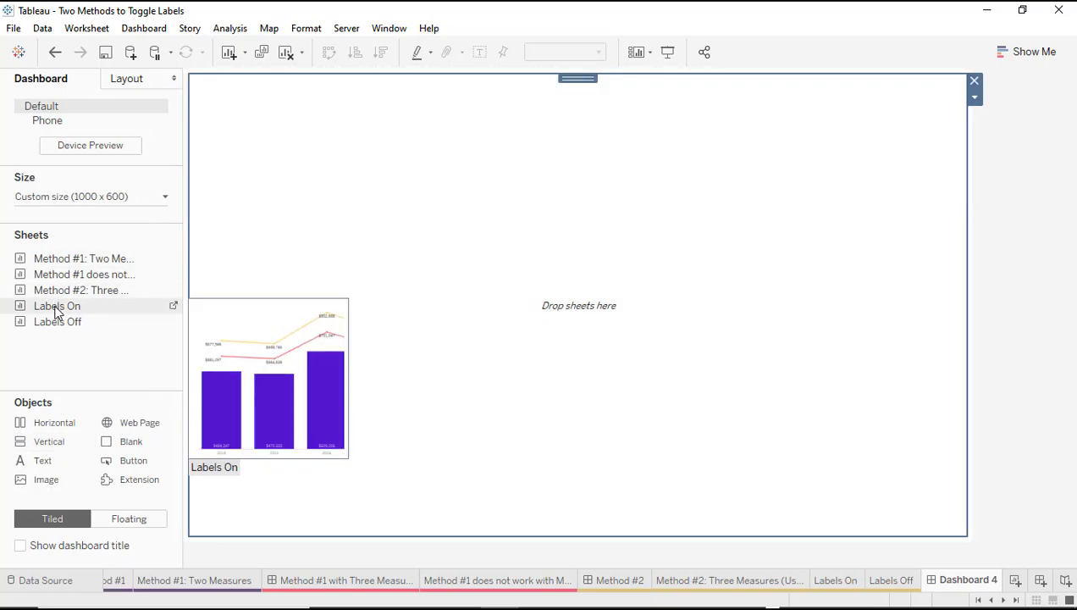
Place Labels On in the container and remove the Sales+20% and Sales+40% controls.
left_click_drag(57, 312, 254, 279)
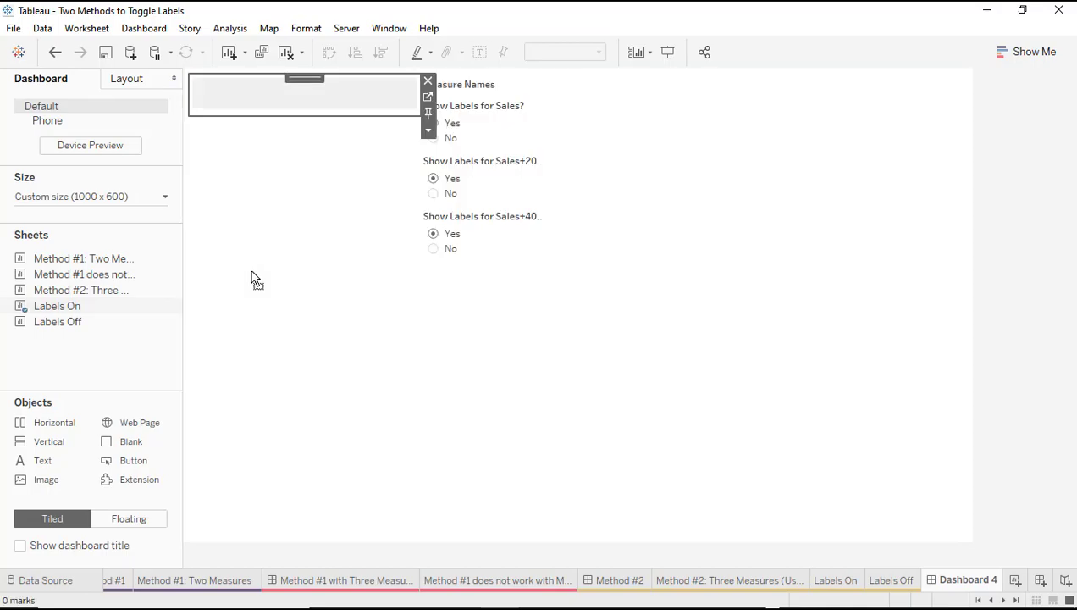
left_click(502, 179)
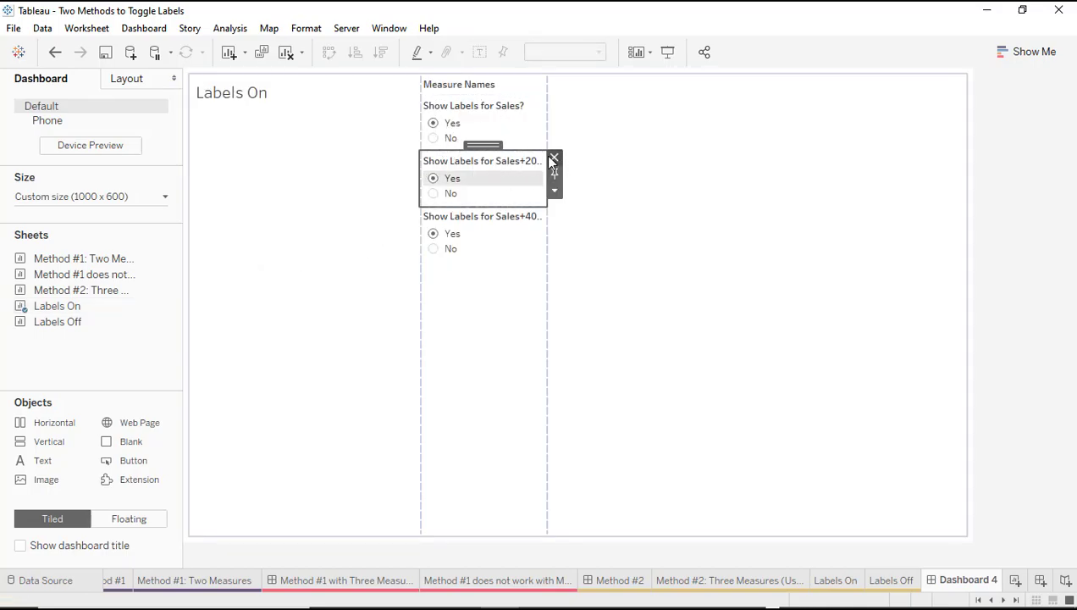
left_click(555, 160)
left_click(503, 185)
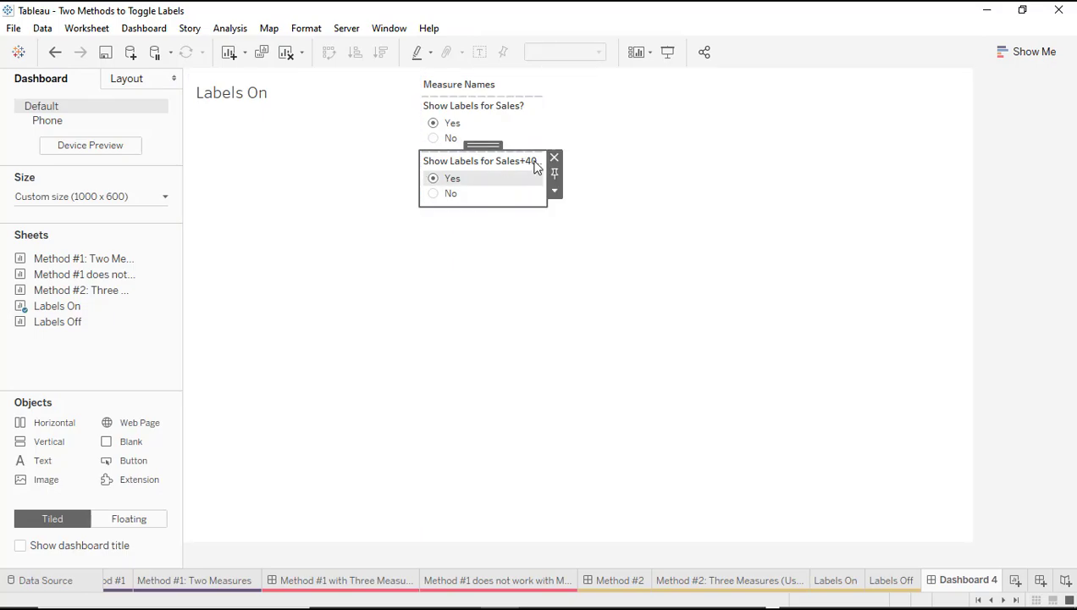
left_click(555, 160)
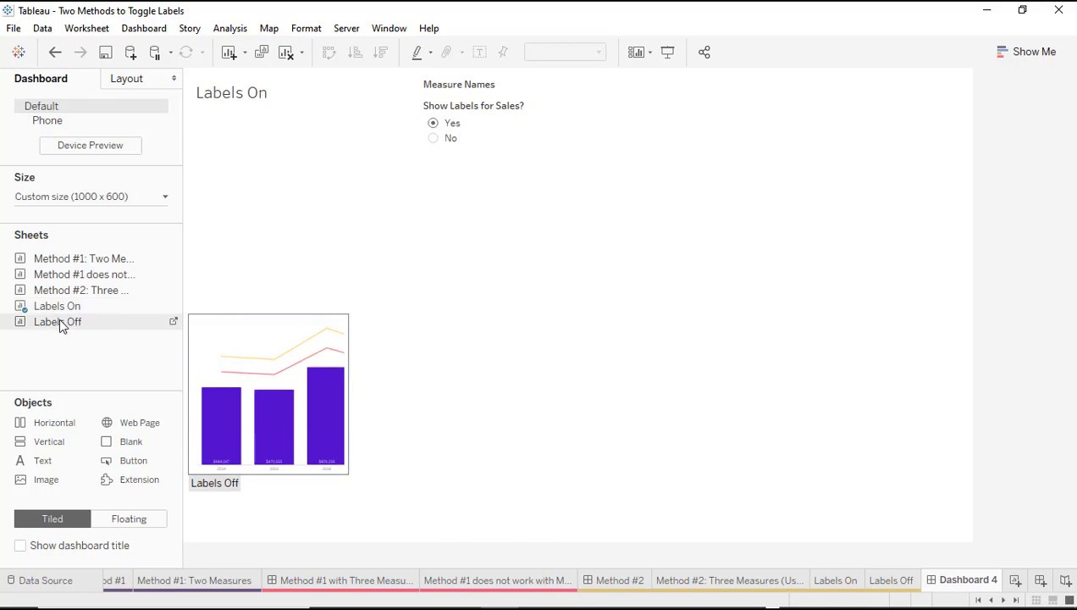
left_click_drag(60, 323, 240, 226)
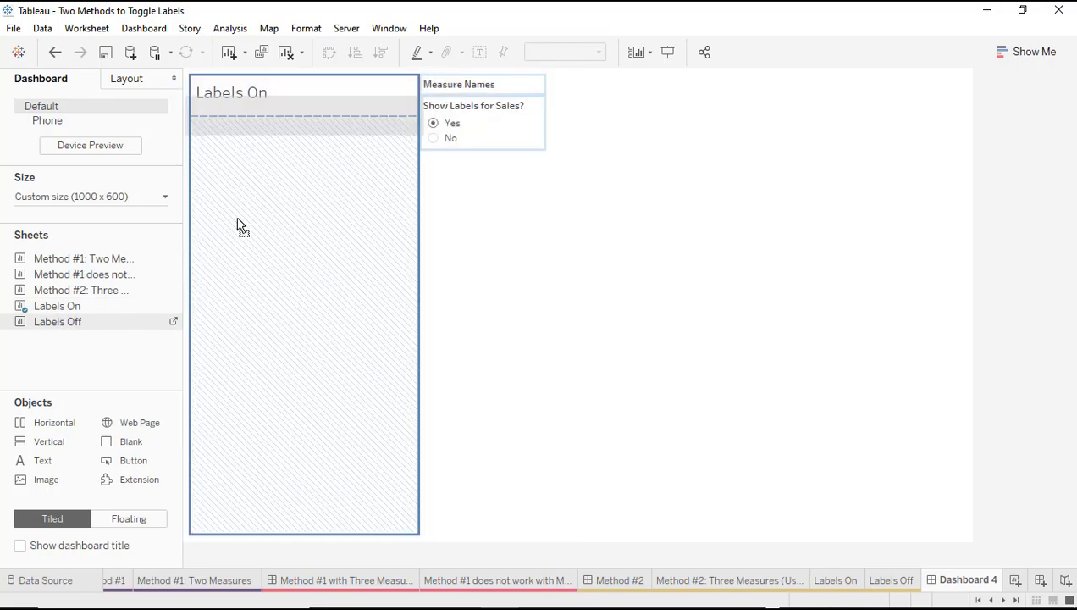
Stack Labels Off under Labels On, drop Sales+20%, Sales+40% and Measure Names cards, narrow charts.
left_click_drag(239, 226, 240, 226)
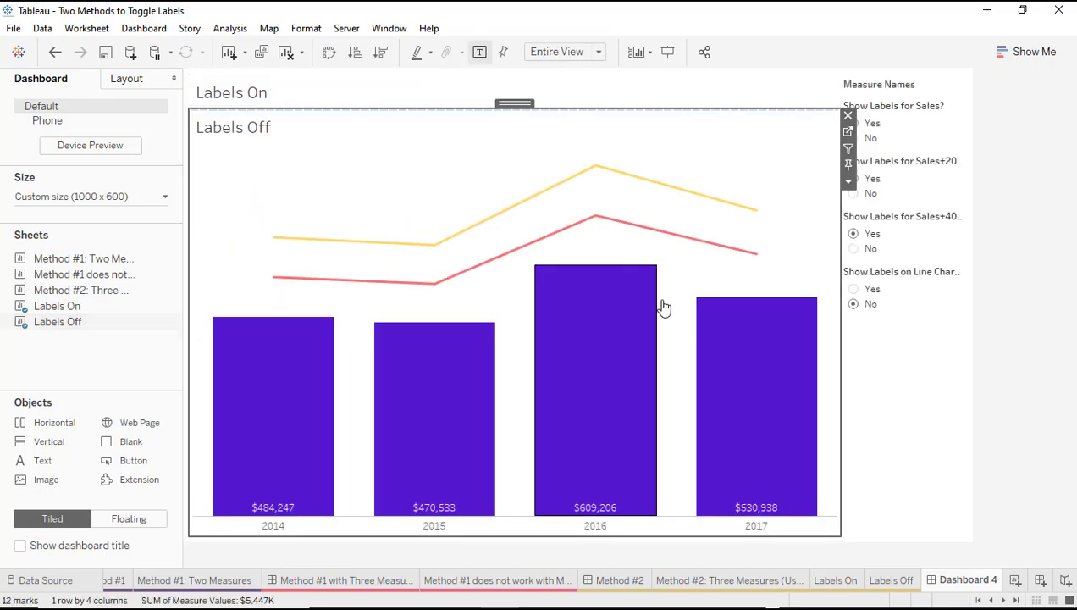
left_click(934, 175)
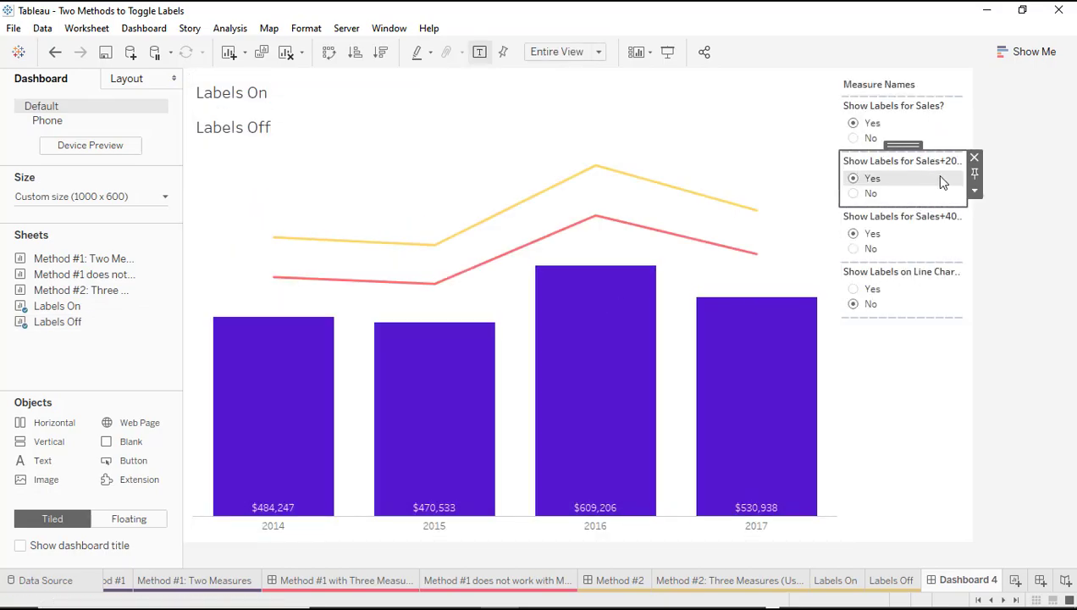
left_click(973, 153)
left_click(933, 195)
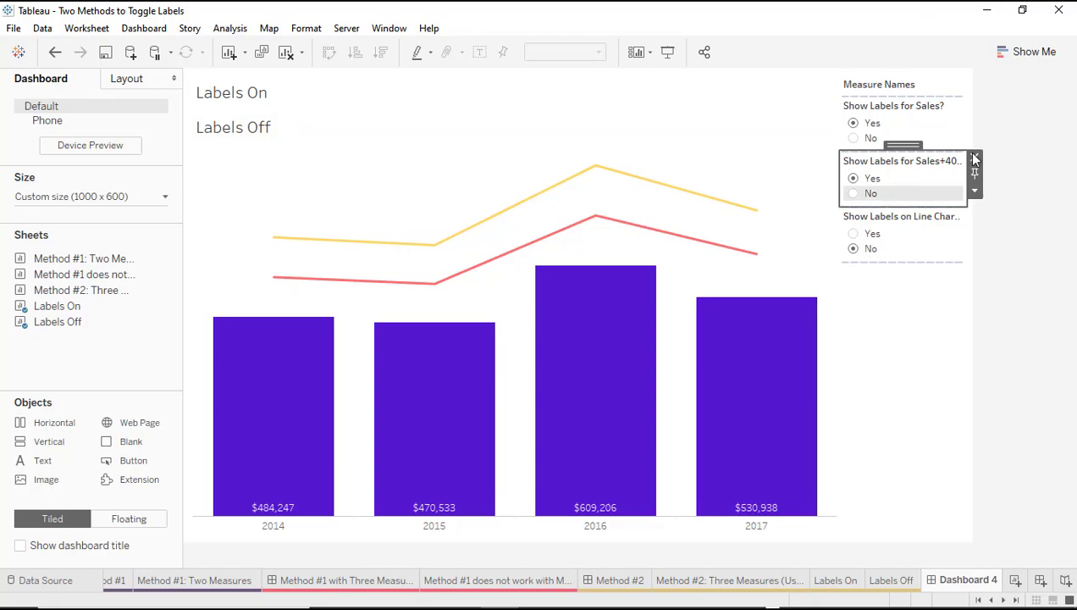
left_click(970, 153)
left_click(903, 82)
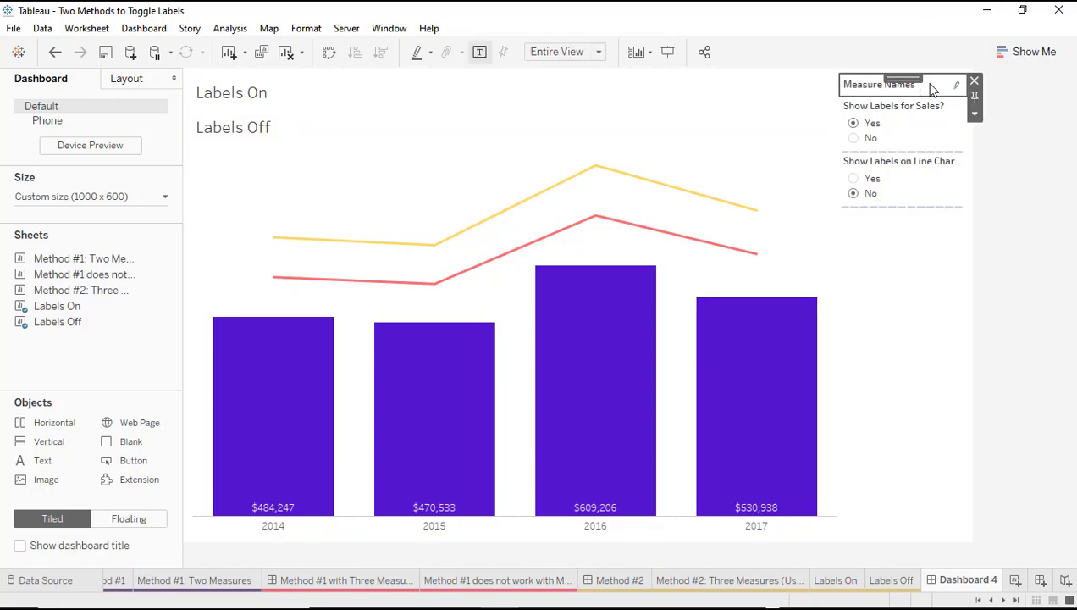
left_click(972, 82)
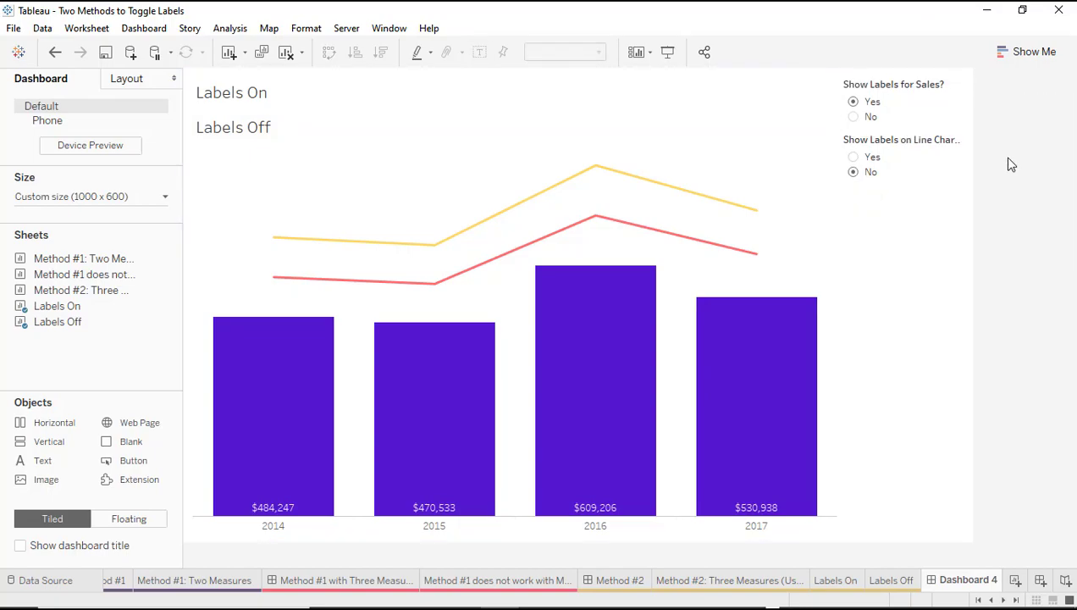
left_click(833, 211)
left_click_drag(833, 211, 820, 211)
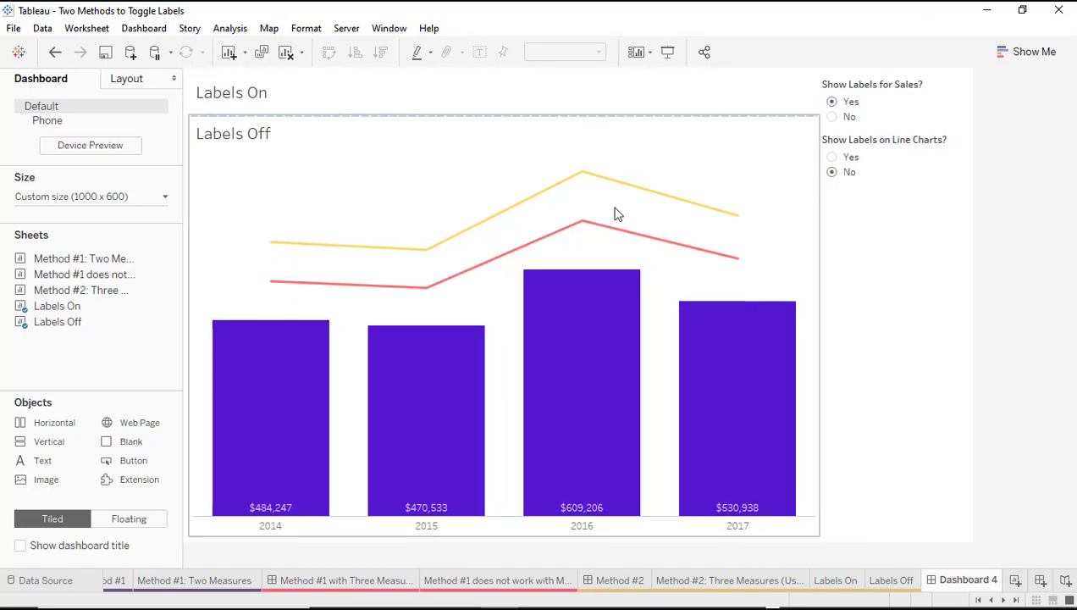
Hide the titles of the Labels Off and Labels On sheets on Dashboard 4.
right_click(226, 140)
left_click(260, 181)
left_click(241, 93)
right_click(238, 95)
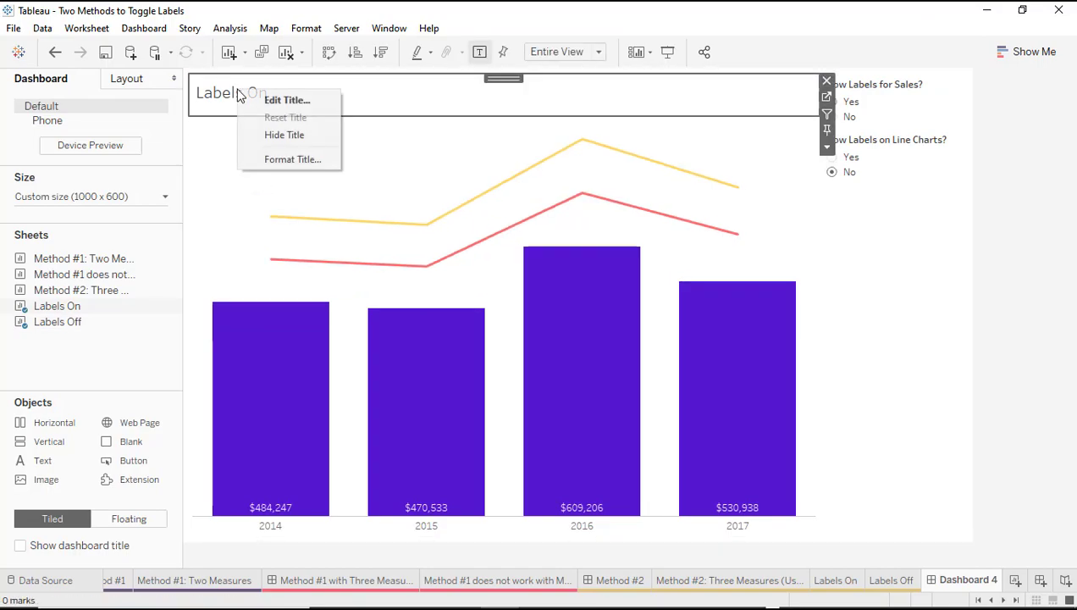
left_click(290, 135)
left_click(934, 248)
left_click(974, 259)
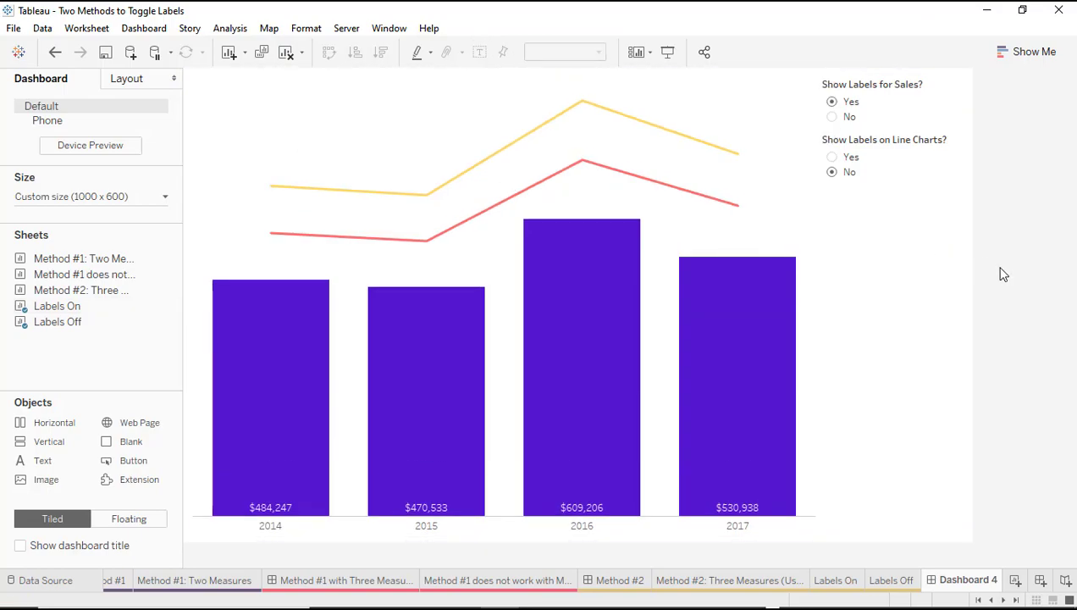
Toggle Show Labels on Line Charts? between Yes and No, ending on Yes.
left_click(832, 158)
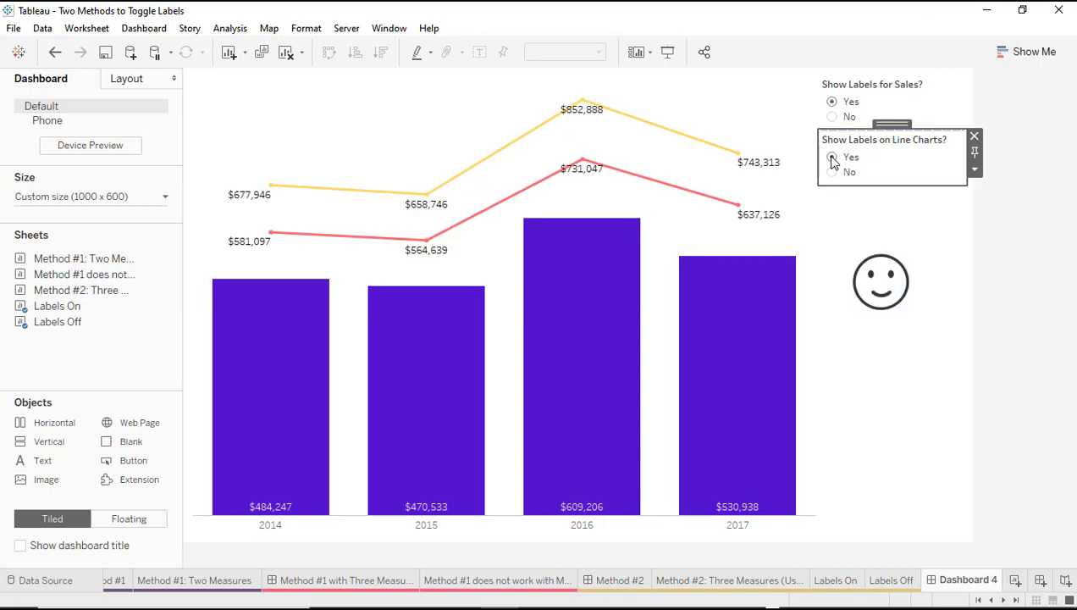
left_click(831, 173)
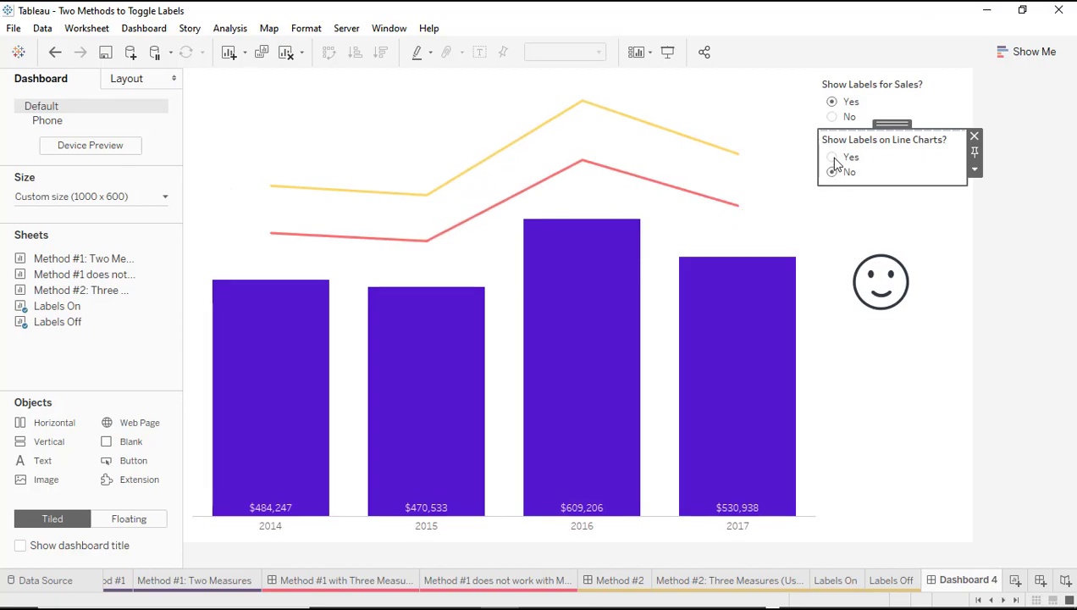
left_click(833, 158)
left_click(832, 173)
left_click(833, 157)
Toggle Show Labels for Sales? between No and Yes, ending on Yes.
left_click(832, 117)
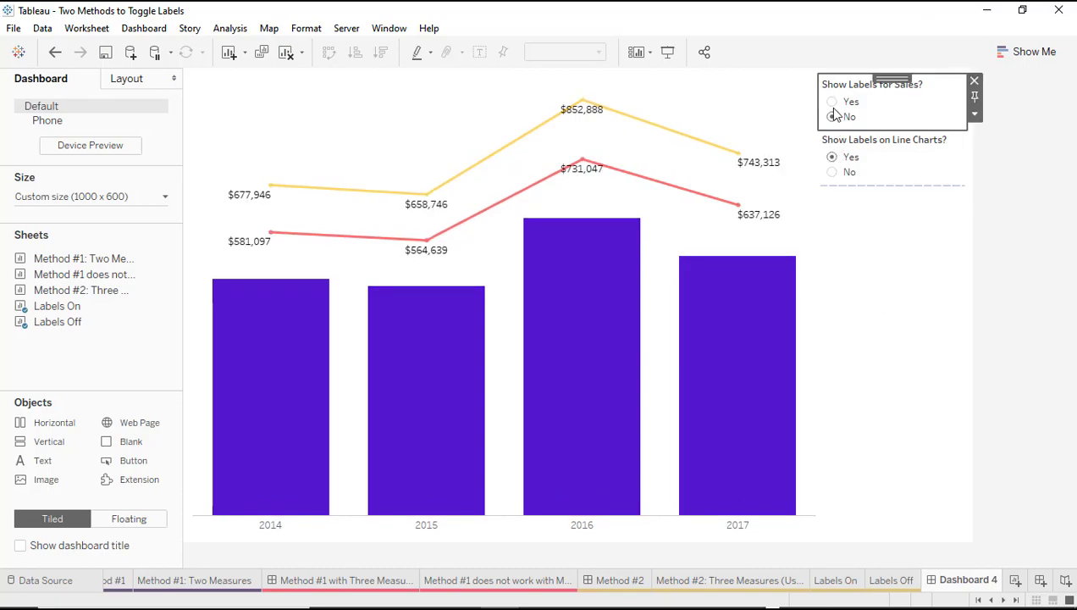
left_click(832, 102)
left_click(832, 117)
left_click(833, 102)
left_click(996, 193)
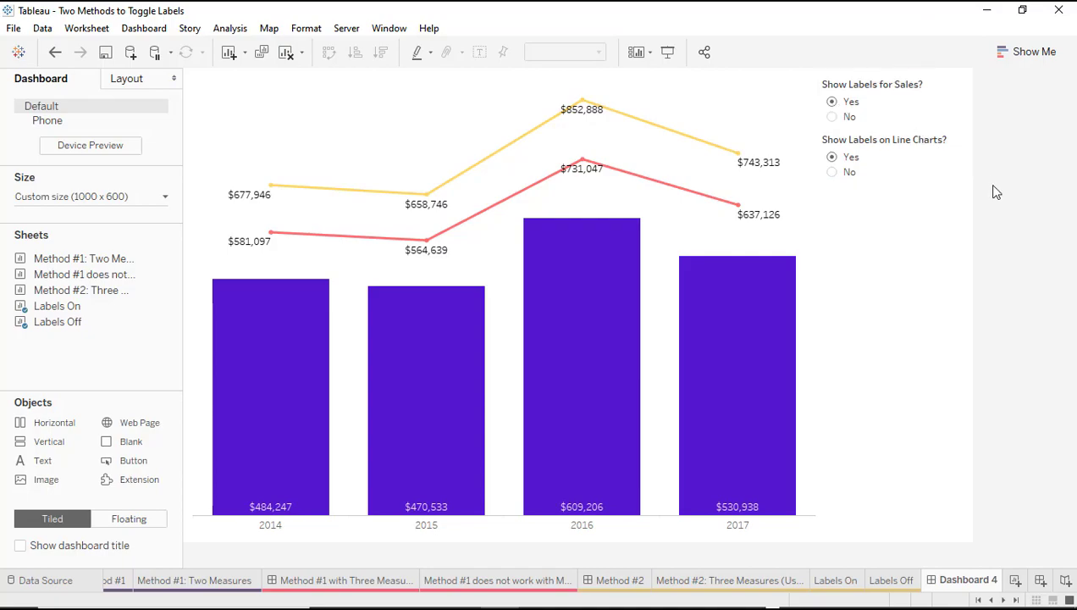